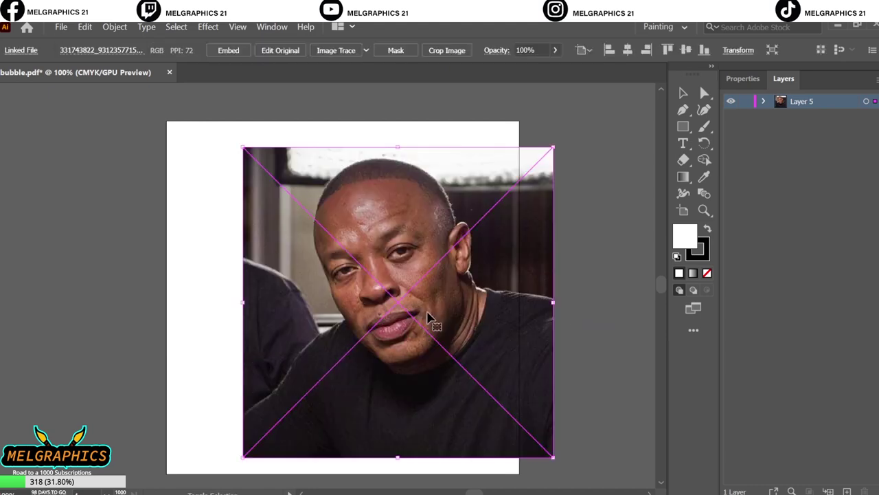
Enlarge the reference photo over the artboard, add a new layer and lock the photo layer
left_click(555, 50)
left_click_drag(555, 67, 533, 69)
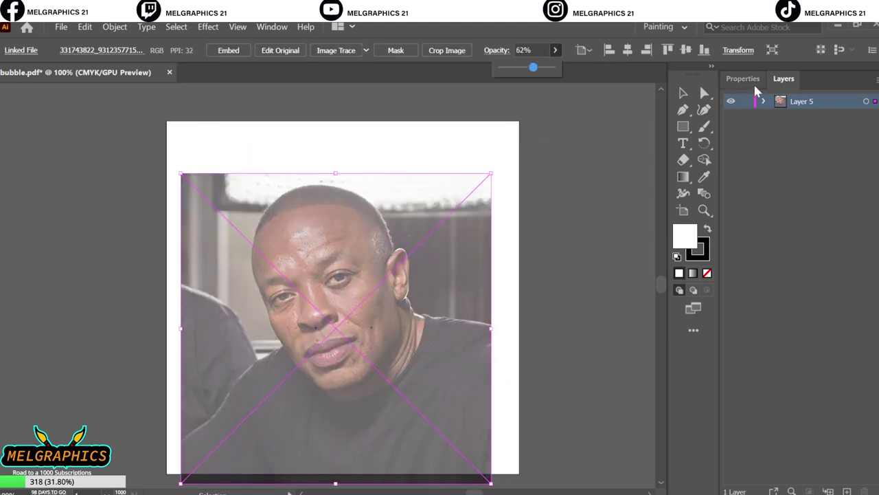
left_click(820, 433)
left_click(847, 491)
left_click(746, 116)
Choose a tapered brush from a saved Brush Library for line work, with no fill
left_click(359, 50)
left_click(230, 159)
left_click(385, 308)
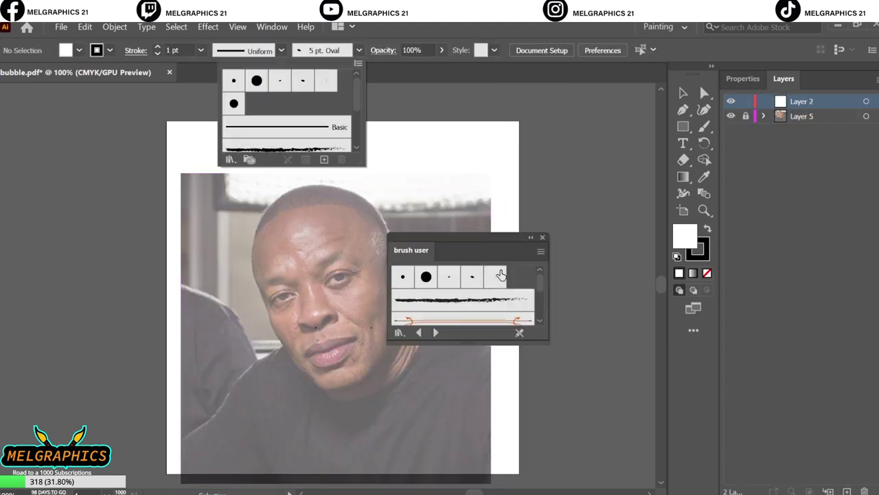
left_click(501, 275)
left_click(542, 237)
key("b")
key("ctrl+equal")
key("ctrl+equal")
key("ctrl+equal")
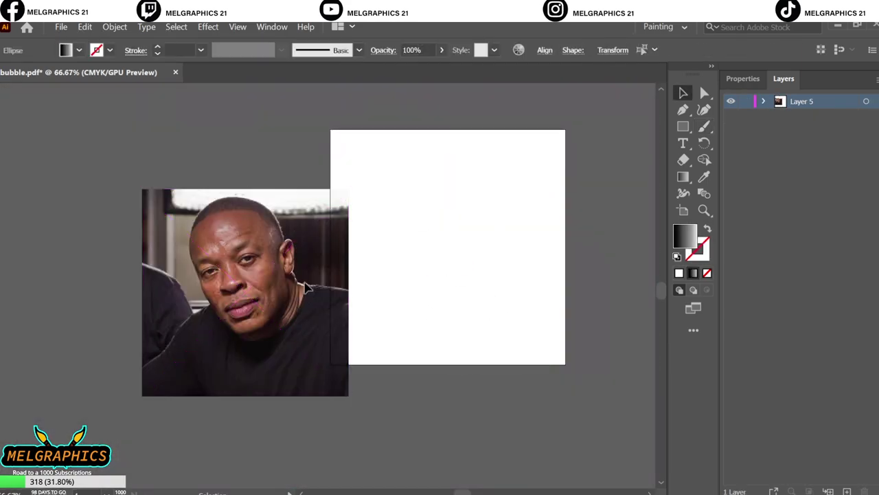
Reposition and resize the photo to cover the artboard and lower its opacity to fade it
left_click_drag(305, 288, 505, 275)
key("ctrl+1")
left_click_drag(467, 306, 450, 301)
left_click(555, 50)
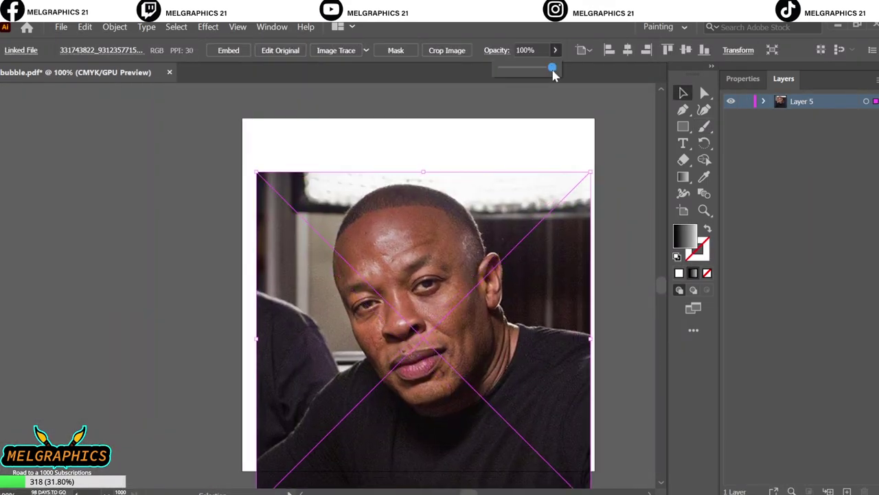
left_click(358, 50)
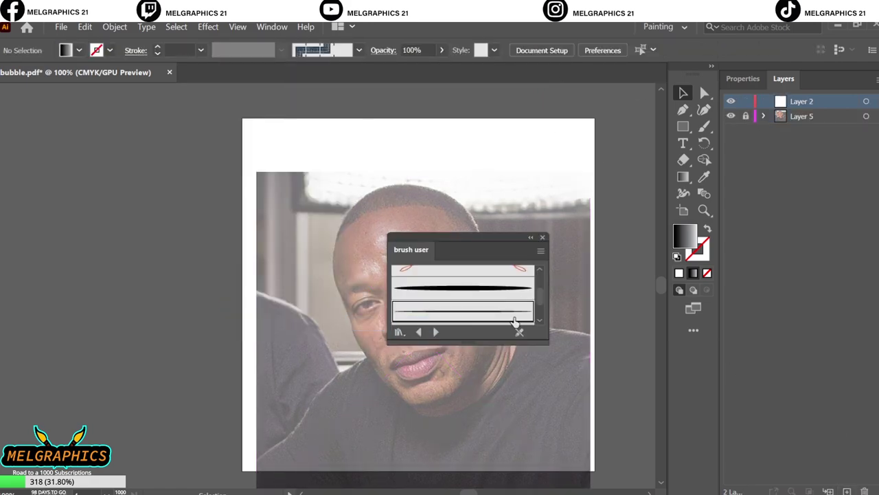
left_click(515, 312)
Trace the nose's underside, right nostril, left side and bridge with black brush lines
key("b")
scroll(421, 327, "up", 4)
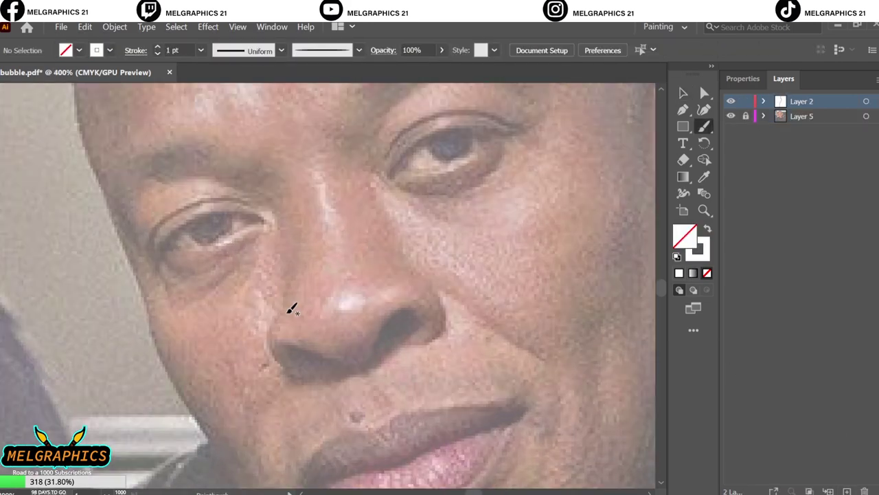
mouse_move(290, 314)
left_mouse_down()
mouse_move(300, 357)
mouse_move(371, 356)
mouse_move(422, 298)
left_mouse_up()
scroll(370, 356, "up", 2)
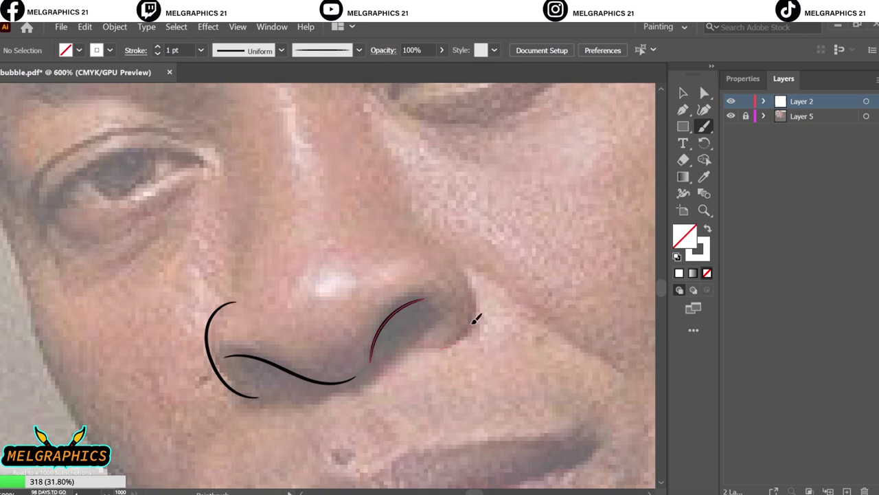
left_click_drag(410, 243, 440, 345)
scroll(281, 337, "up", 3)
left_click_drag(298, 318, 239, 405)
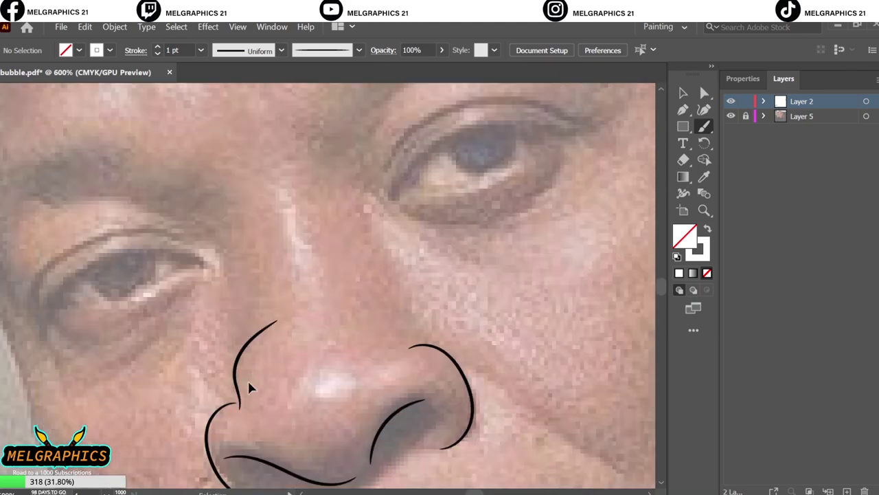
scroll(248, 388, "up", 1)
scroll(249, 388, "up", 1)
left_click_drag(207, 271, 251, 395)
left_click_drag(232, 268, 253, 398)
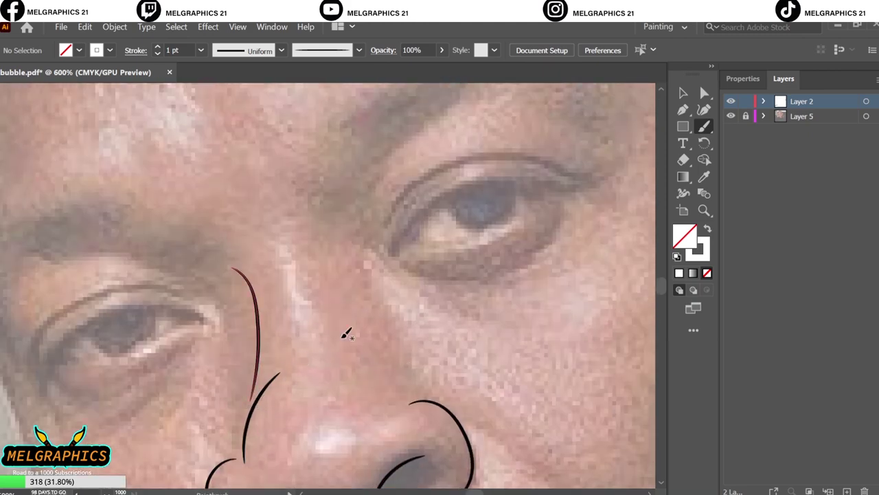
scroll(347, 335, "down", 5)
scroll(369, 329, "up", 3)
Outline the first eye's upper and lower lids and draw its two iris curves
left_click_drag(233, 257, 257, 331)
scroll(371, 214, "up", 2)
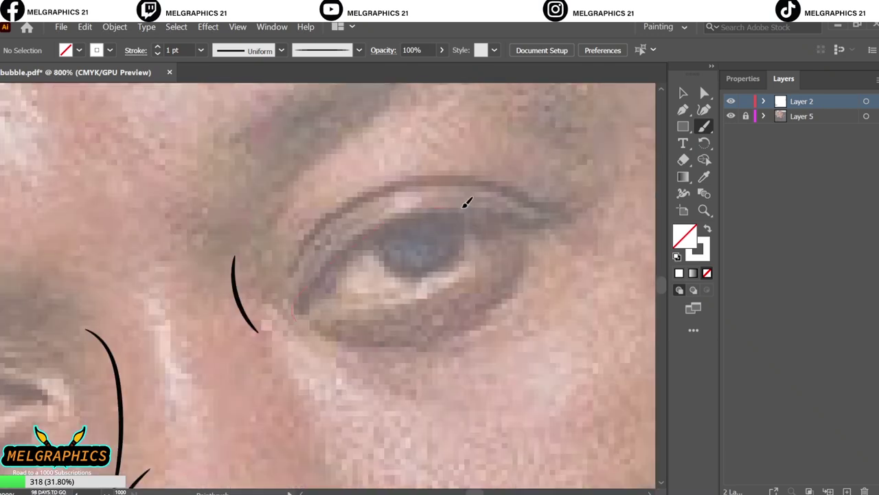
left_click_drag(559, 209, 304, 300)
scroll(304, 300, "up", 2)
mouse_move(514, 251)
left_mouse_down()
mouse_move(598, 173)
mouse_move(569, 162)
left_mouse_up()
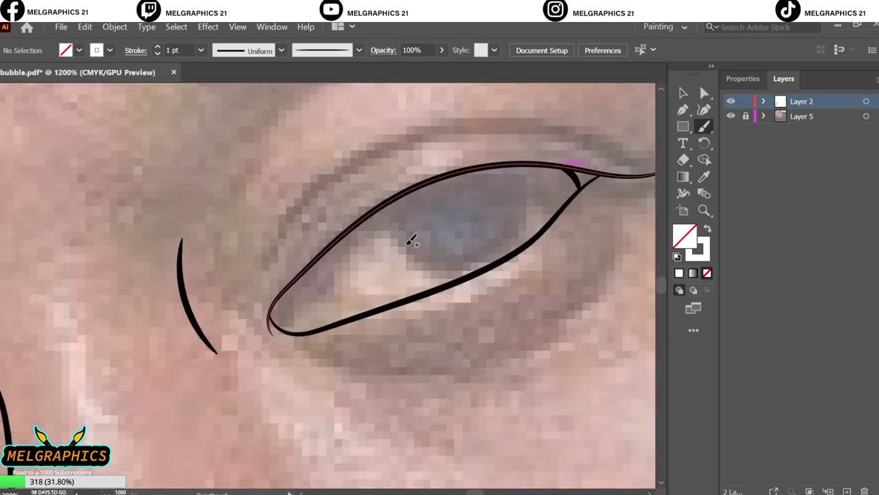
left_click_drag(352, 318, 299, 278)
left_click_drag(453, 283, 375, 206)
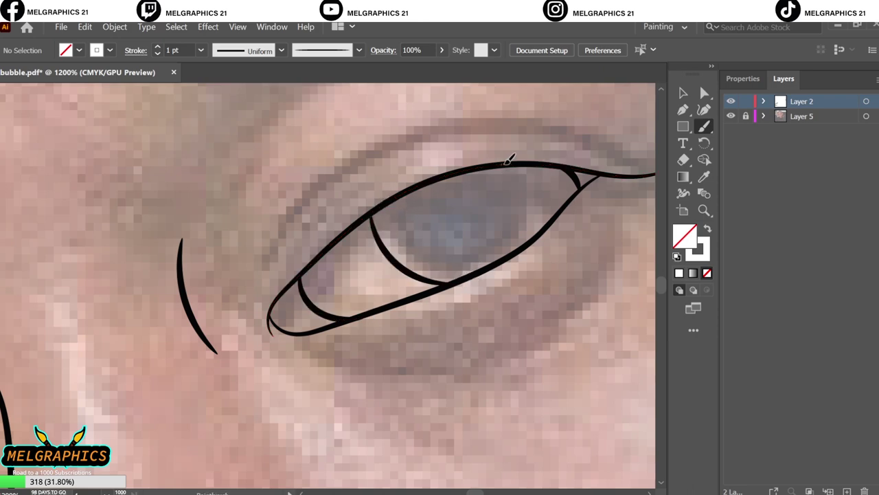
scroll(510, 157, "down", 3)
scroll(293, 343, "up", 2)
Trace the other eye's eyelids, iris curves and corner strokes
left_click_drag(297, 348, 509, 268)
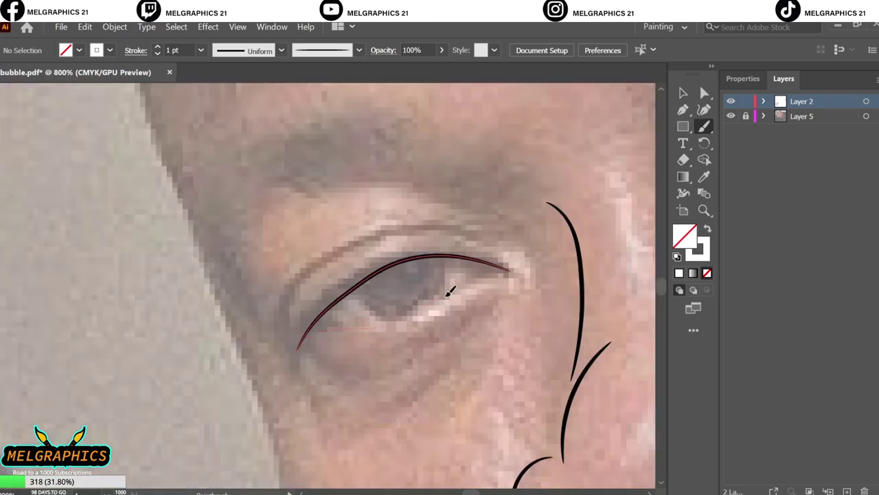
left_click_drag(305, 338, 505, 268)
scroll(364, 301, "up", 2)
left_click_drag(410, 337, 341, 276)
left_click_drag(522, 281, 485, 209)
left_click_drag(587, 213, 610, 254)
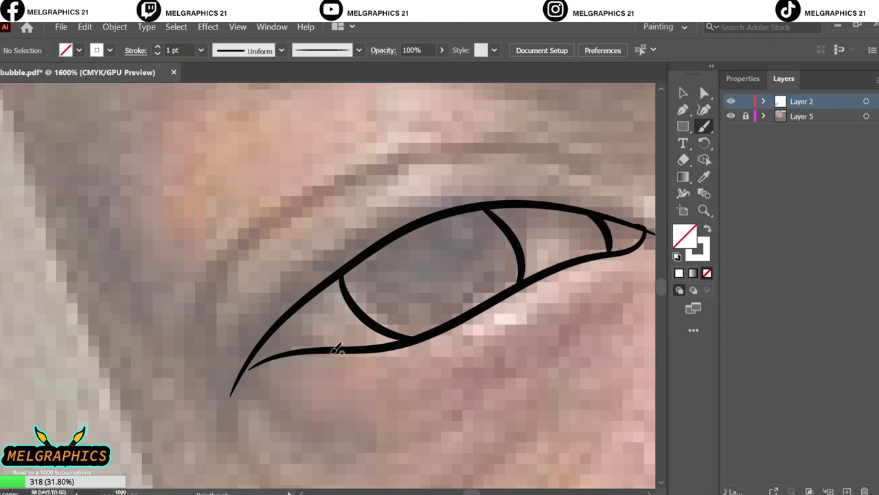
left_click_drag(337, 351, 271, 328)
scroll(314, 349, "down", 3)
scroll(343, 315, "up", 1)
scroll(343, 316, "up", 2)
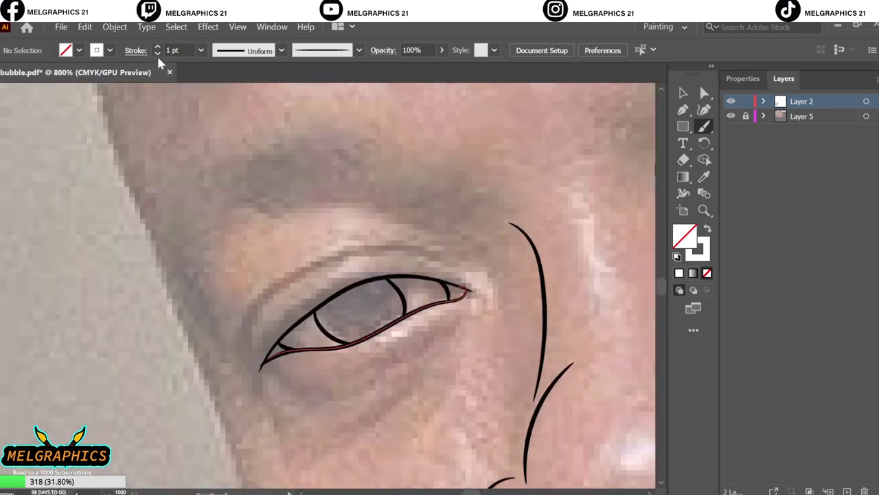
Draw the creases above both eyes and a bag line under the right eye
left_click_drag(244, 352, 385, 253)
left_click_drag(336, 252, 471, 264)
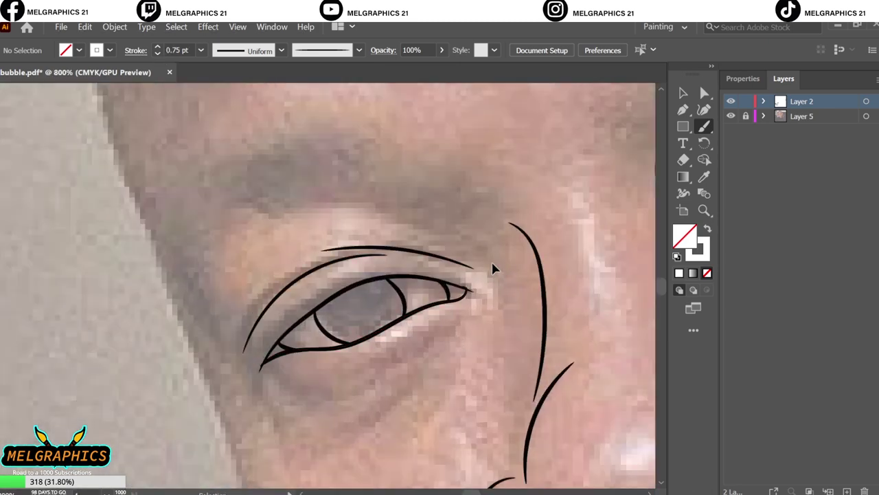
scroll(522, 289, "down", 3)
scroll(424, 255, "up", 3)
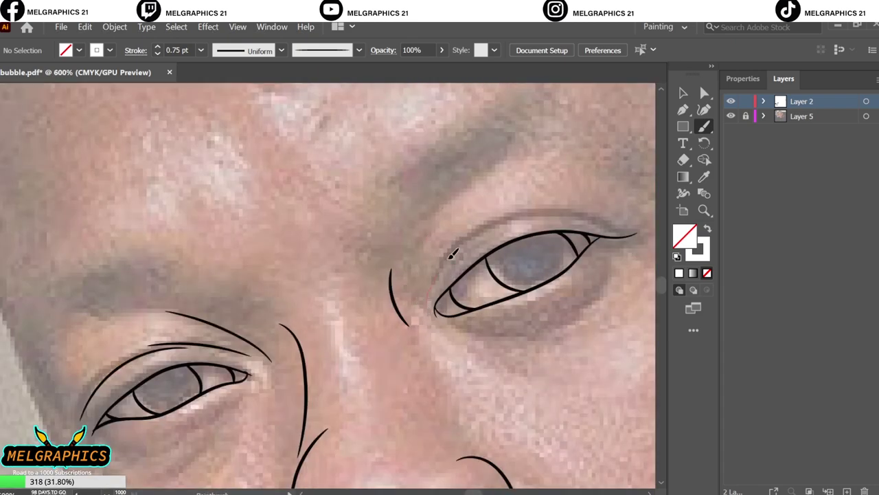
mouse_move(427, 301)
left_mouse_down()
mouse_move(577, 217)
mouse_move(615, 218)
left_mouse_up()
scroll(435, 356, "right", 2)
left_click_drag(386, 327, 489, 331)
scroll(487, 310, "down", 3)
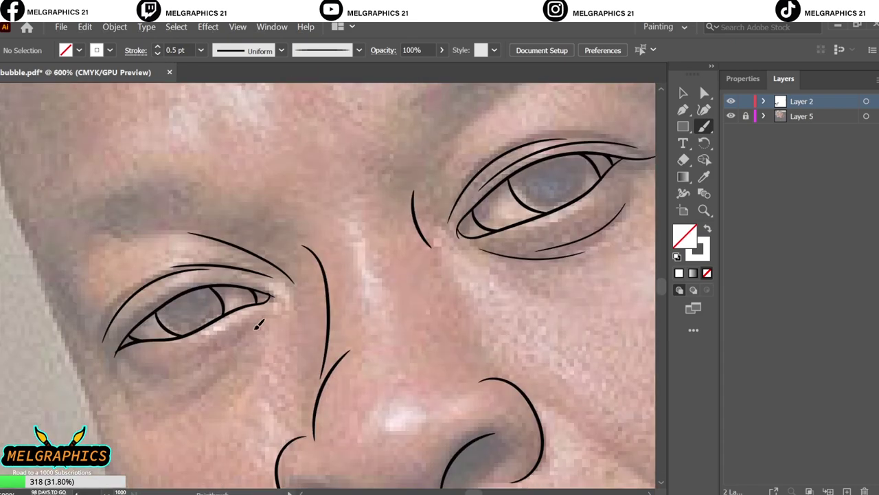
scroll(288, 371, "down", 3)
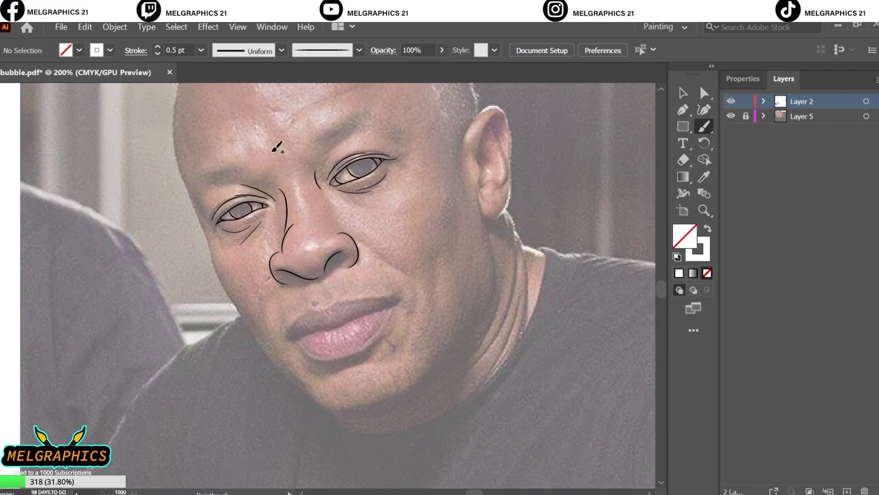
scroll(376, 234, "up", 1)
Draw the cheek line toward the mouth and trace the upper lip's edges, redoing one stroke
left_click_drag(313, 237, 347, 279)
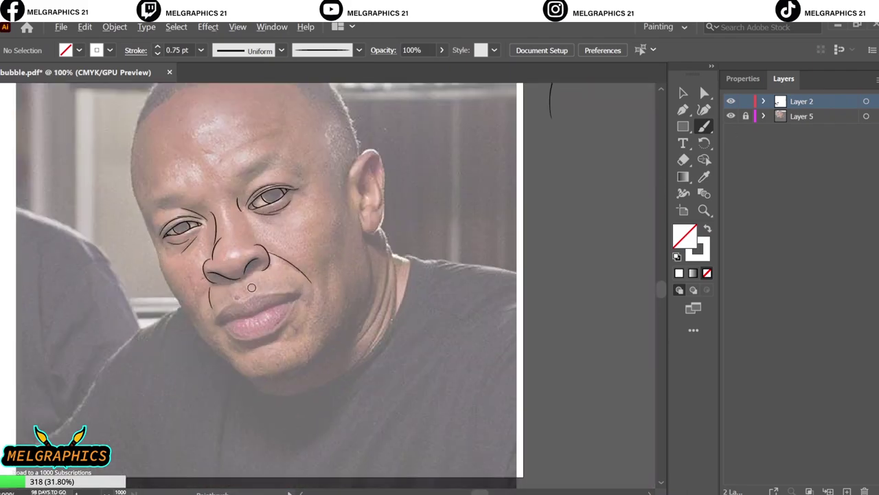
scroll(180, 351, "up", 2)
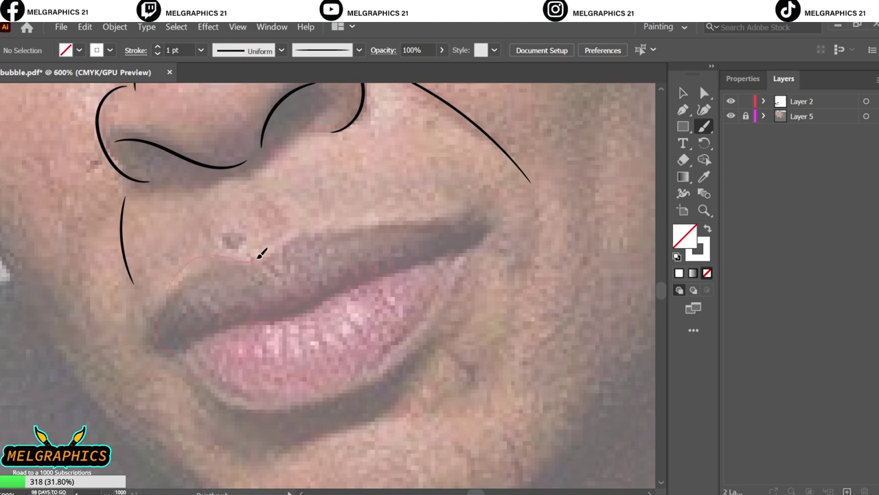
left_click_drag(260, 255, 255, 252)
key("ctrl+z")
left_click_drag(165, 343, 163, 345)
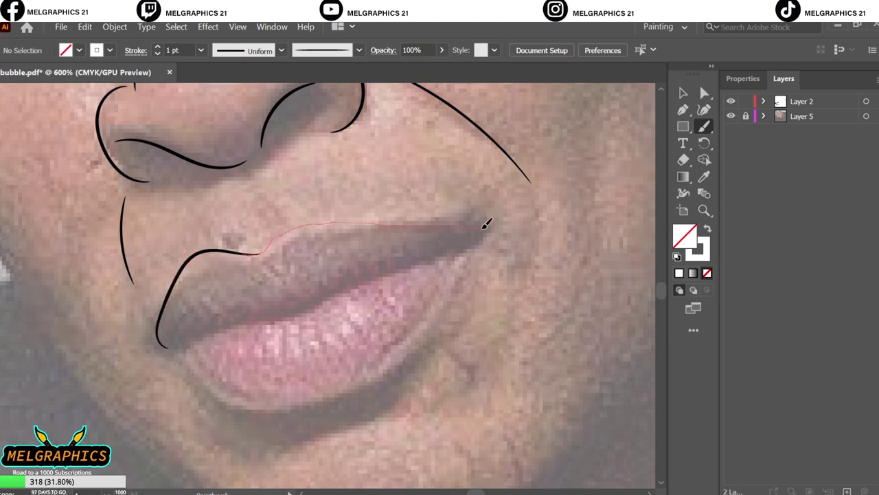
mouse_move(484, 228)
left_mouse_down()
mouse_move(234, 296)
mouse_move(476, 237)
left_mouse_up()
Redraw the line where the lips meet and thicken the brush stroke to 2 pt
key("ctrl+z")
key("ctrl+plus")
left_click_drag(305, 317, 162, 358)
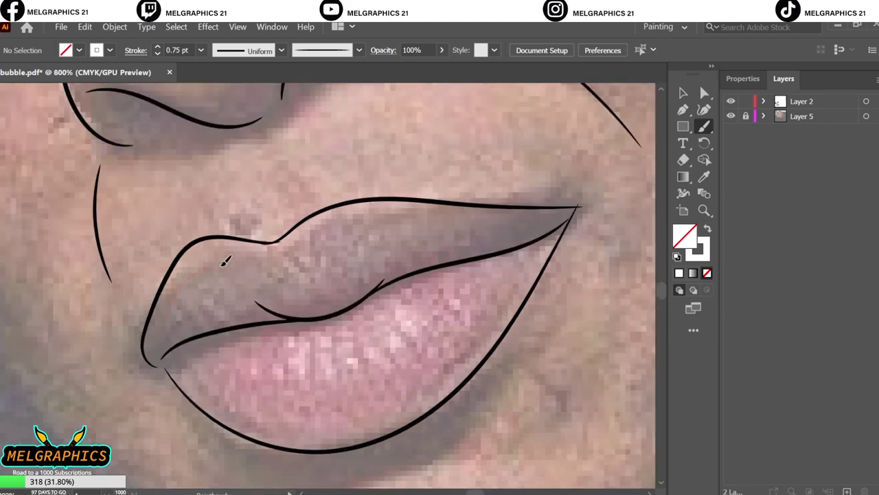
key("ctrl+minus")
key("ctrl+minus")
key("ctrl+minus")
key("ctrl+minus")
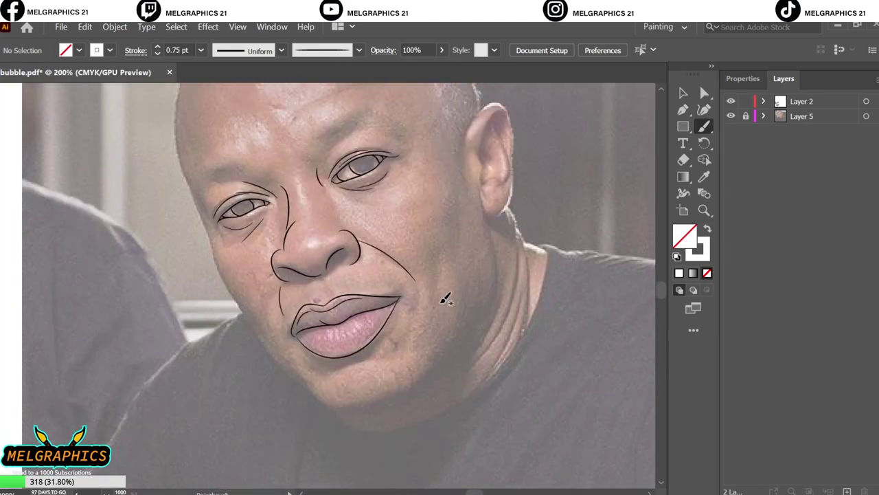
left_click(158, 47)
key("ctrl+plus")
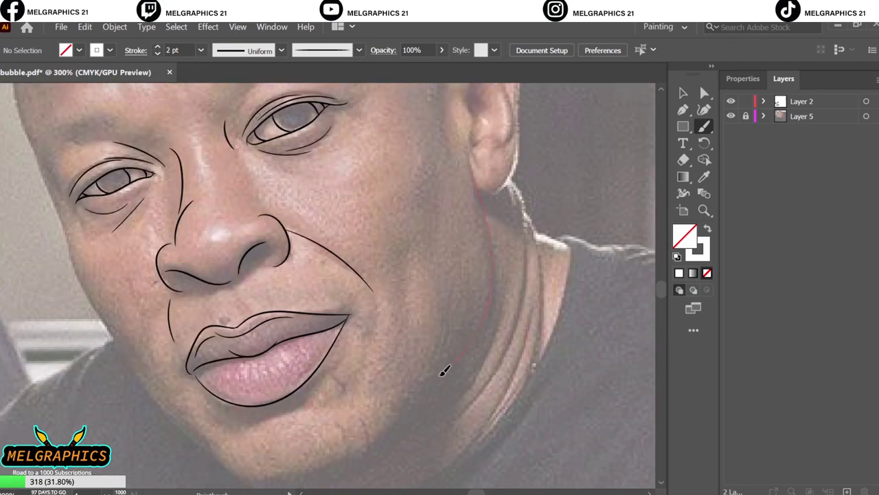
Trace the jawline, then reshape its curve with the photo hidden to check it
left_click_drag(445, 370, 389, 442)
scroll(288, 375, "down", 2)
left_click_drag(443, 390, 407, 404)
key("ctrl+plus")
key("ctrl+minus")
key("ctrl+minus")
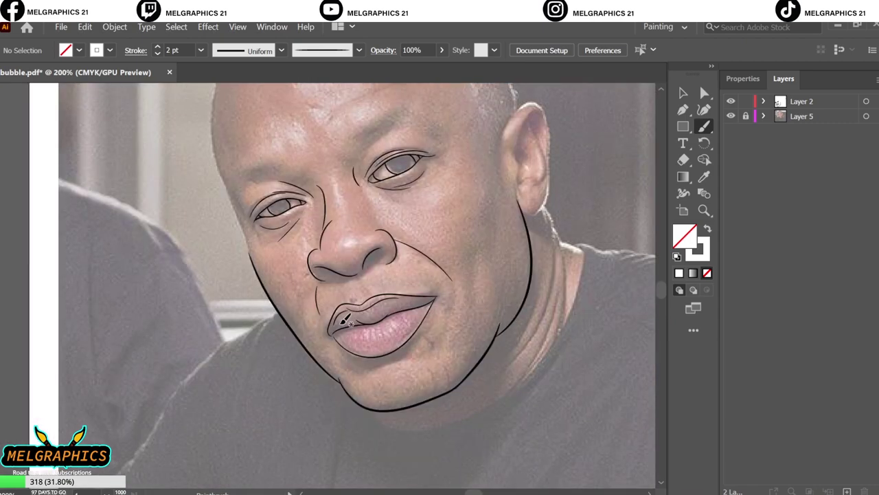
left_click(731, 116)
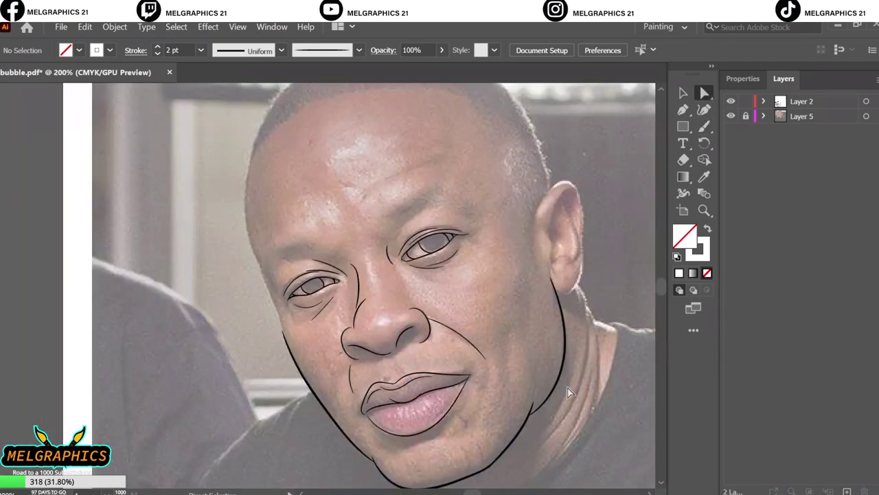
key("ctrl+plus")
left_click_drag(502, 314, 471, 369)
key("ctrl+minus")
key("b")
key("ctrl+plus")
key("ctrl+plus")
key("ctrl+plus")
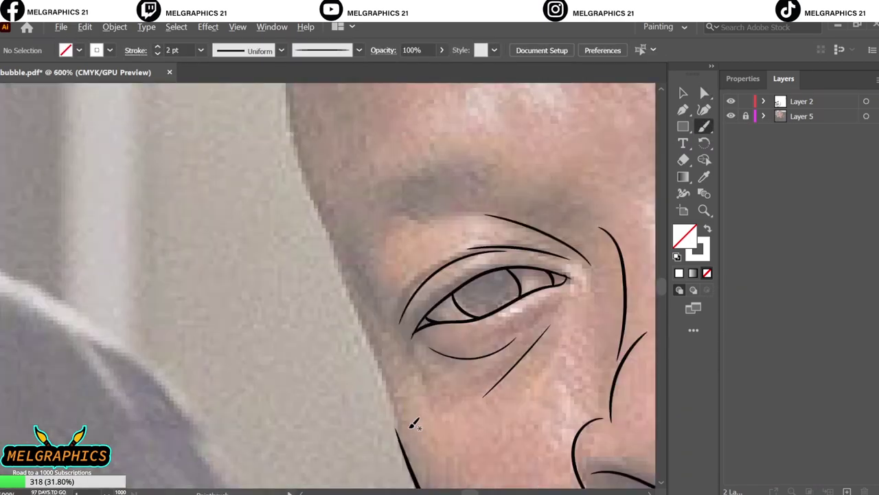
Trace the head outline, the ear's back edge and the left side of the head
mouse_move(336, 283)
left_mouse_down()
mouse_move(348, 318)
mouse_move(327, 389)
left_mouse_up()
key("ctrl+plus")
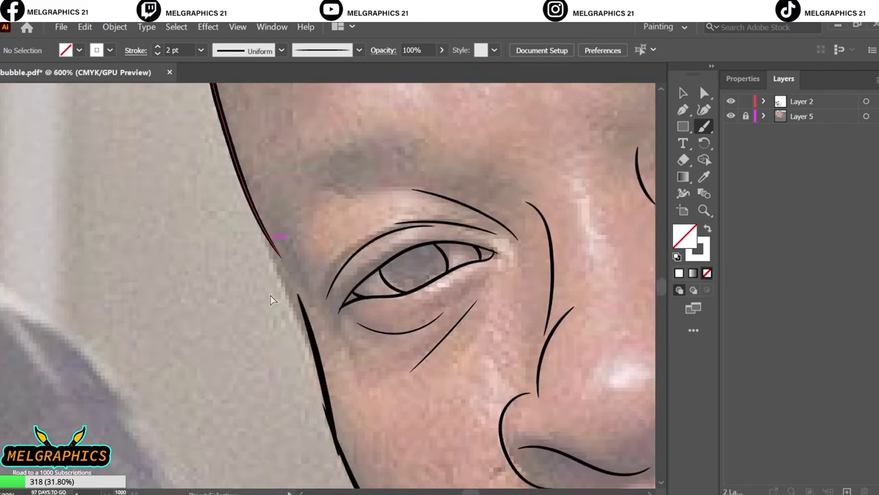
key("ctrl+minus")
key("ctrl+plus")
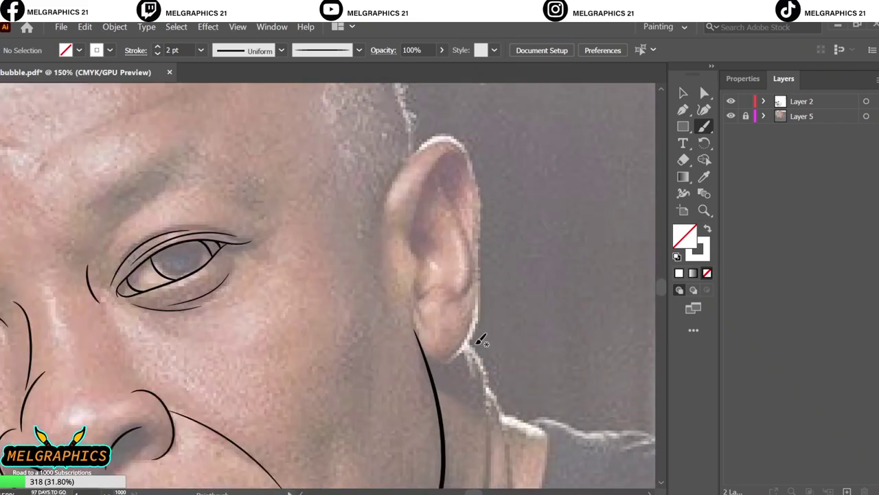
scroll(486, 289, "up", 3)
left_click_drag(446, 484, 483, 345)
key("ctrl+plus")
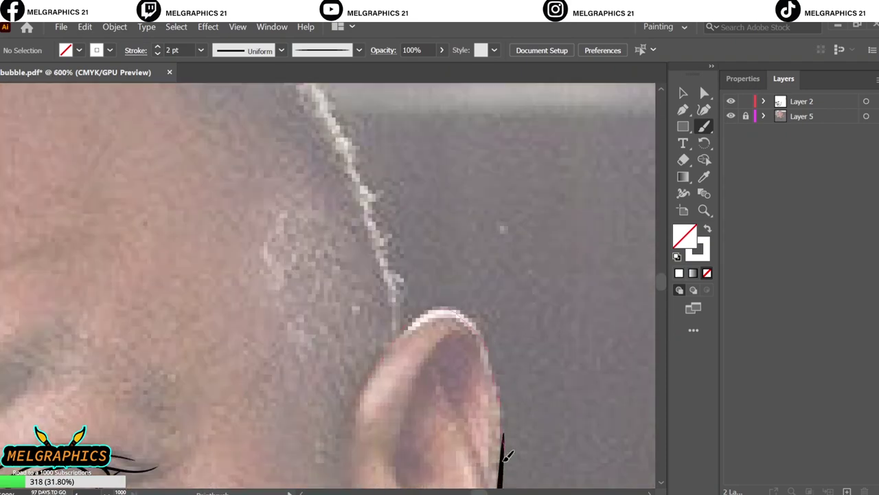
key("ctrl+minus")
key("ctrl+minus")
key("ctrl+minus")
key("ctrl+plus")
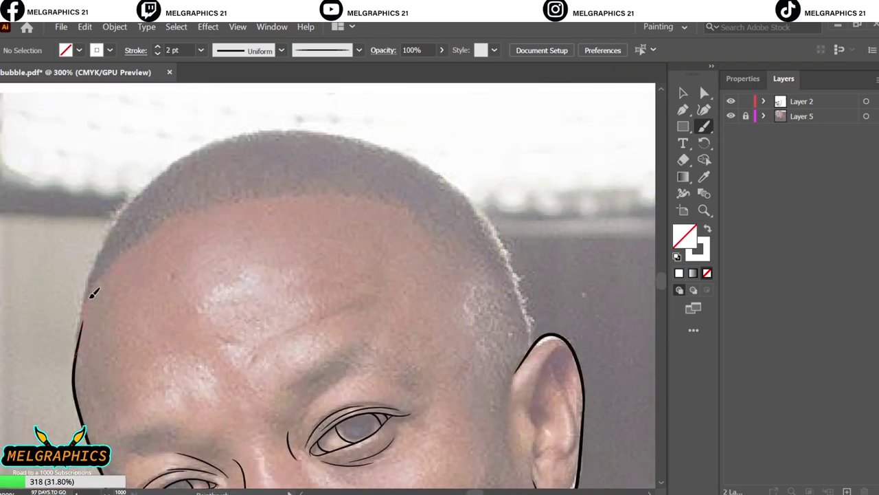
left_click_drag(94, 294, 94, 290)
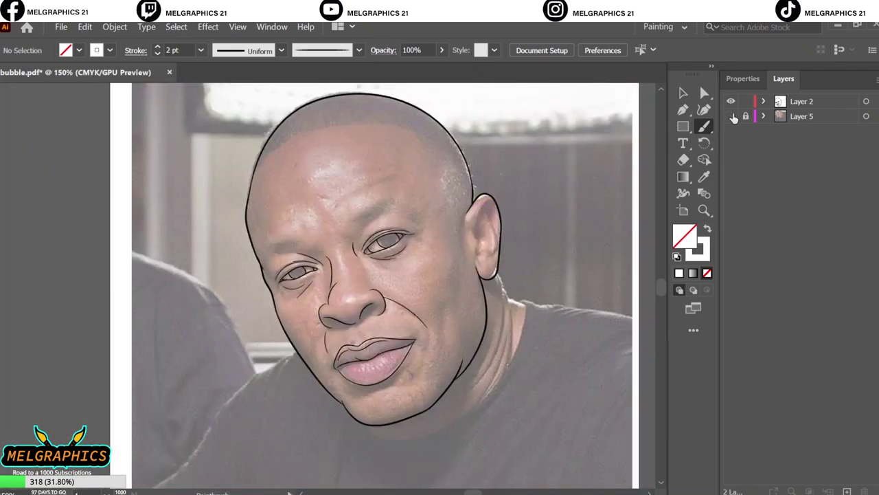
left_click(731, 116)
Draw three forehead crease lines above the brow
key("ctrl+plus")
left_click_drag(302, 234, 423, 172)
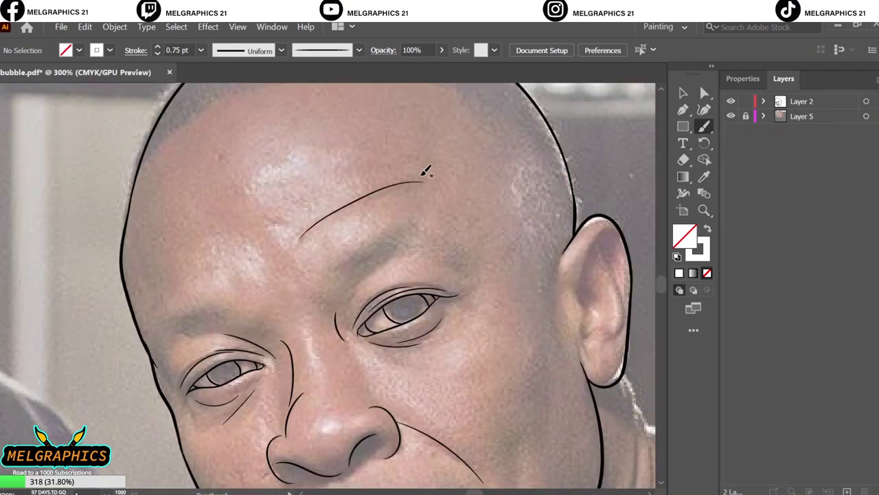
key("ctrl+plus")
left_click_drag(335, 202, 233, 285)
left_click_drag(244, 252, 476, 167)
key("ctrl+0")
Add four fold lines inside the ear
key("ctrl+plus")
key("ctrl+plus")
key("ctrl+plus")
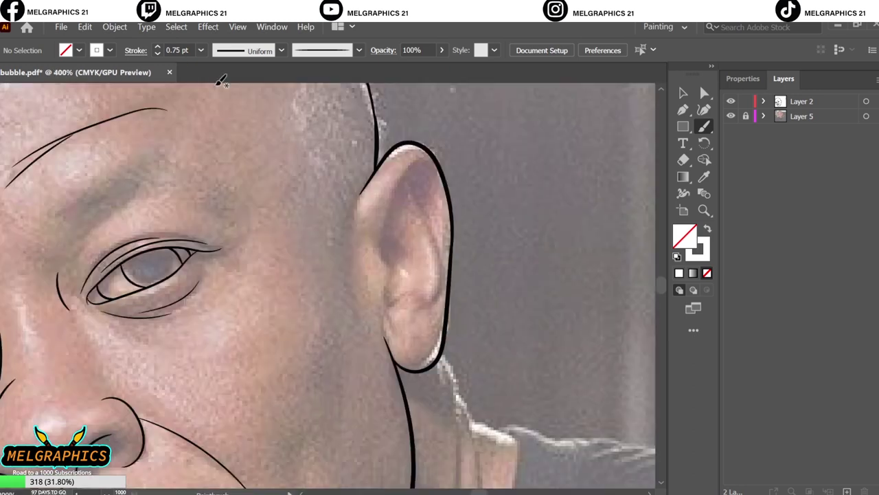
scroll(343, 274, "right", 5)
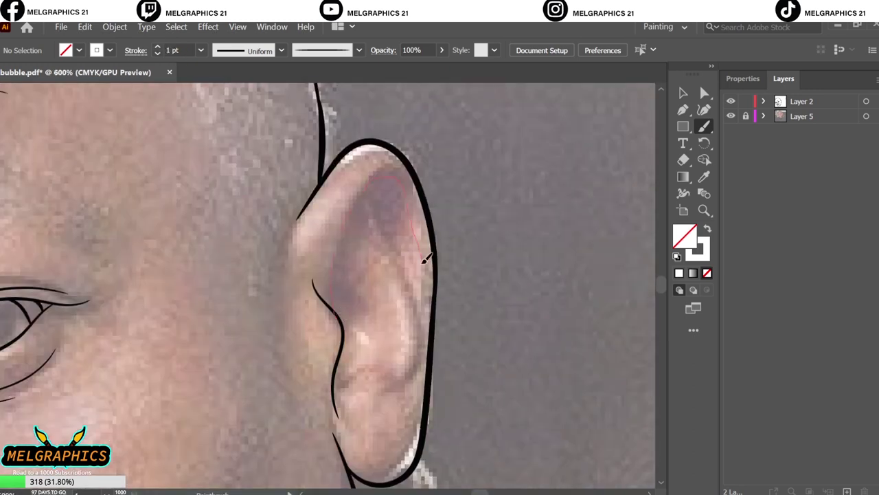
left_click_drag(424, 258, 426, 337)
left_click_drag(384, 227, 412, 379)
left_click_drag(342, 287, 345, 386)
left_click_drag(342, 243, 374, 258)
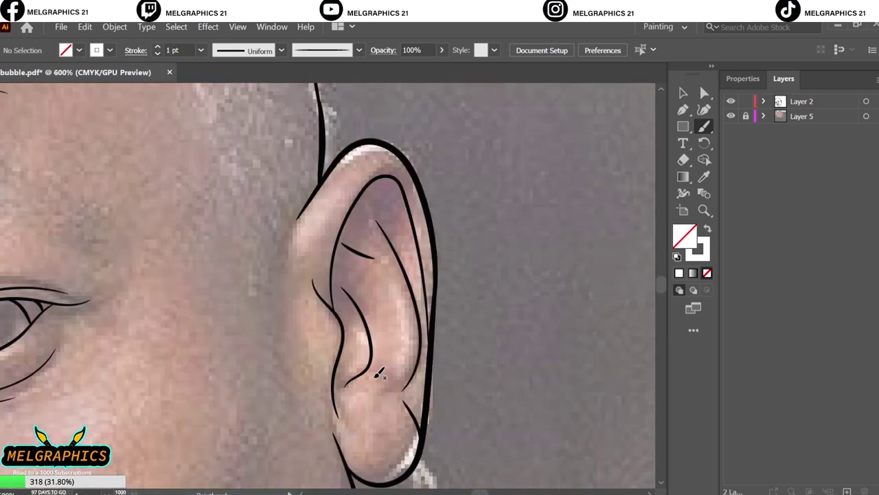
Review the line art by toggling the photo layer's visibility at different zoom levels
key("ctrl+0")
left_click(731, 116)
scroll(440, 324, "up", 5)
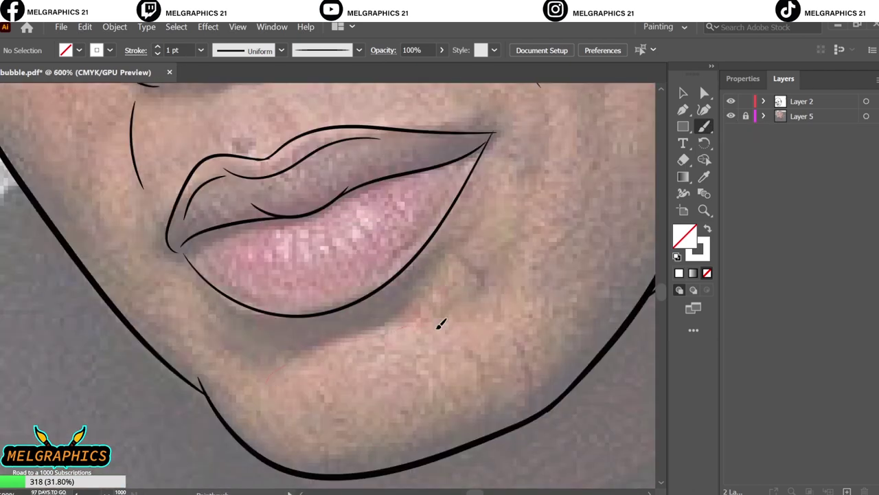
key("ctrl+0")
left_click(731, 116)
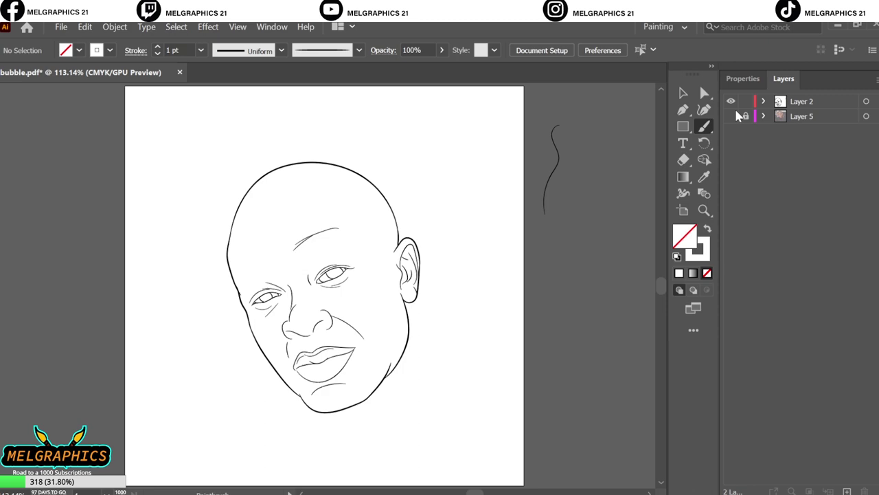
left_click(731, 116)
scroll(305, 323, "up", 5)
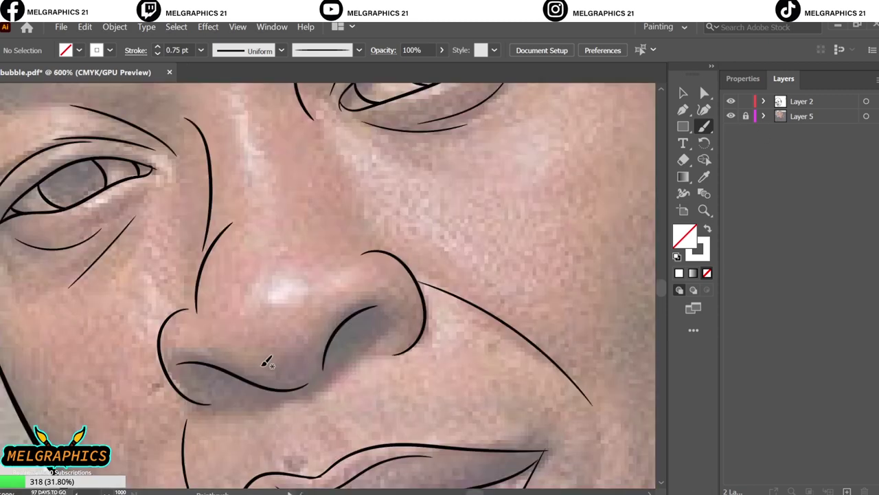
key("ctrl+1")
left_click(731, 116)
left_click(730, 116)
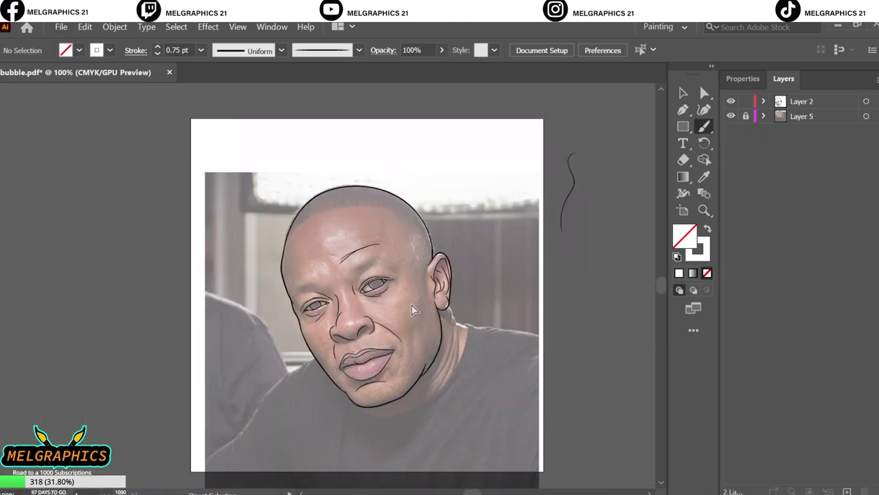
scroll(291, 256, "up", 2)
Paint curly hair strokes along the second eyebrow, filling out its outer end
scroll(359, 281, "up", 2)
scroll(365, 266, "up", 3)
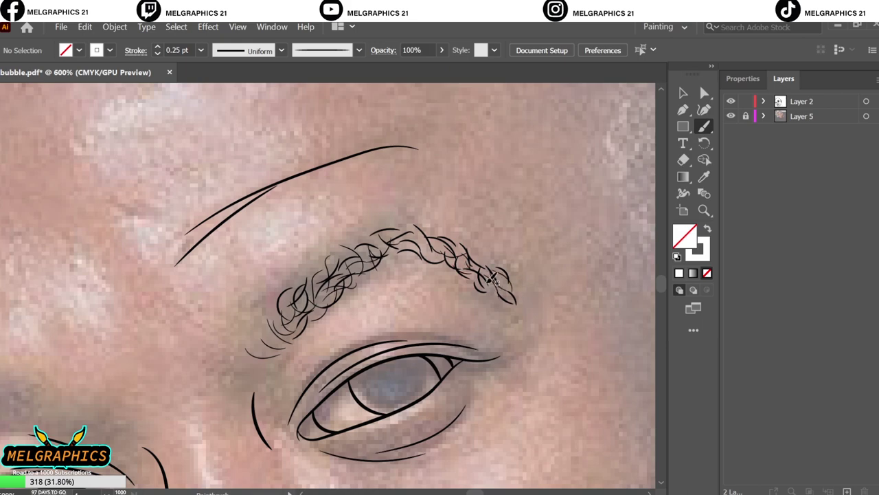
key("ctrl+0")
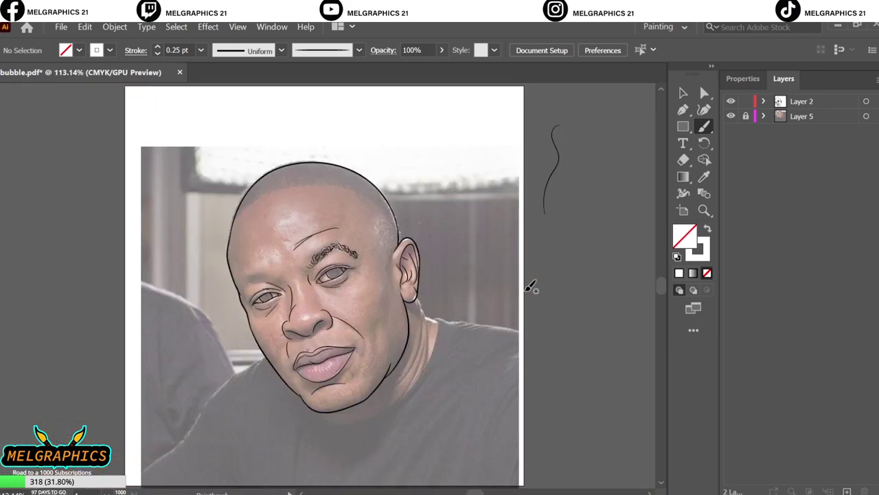
scroll(324, 291, "up", 3)
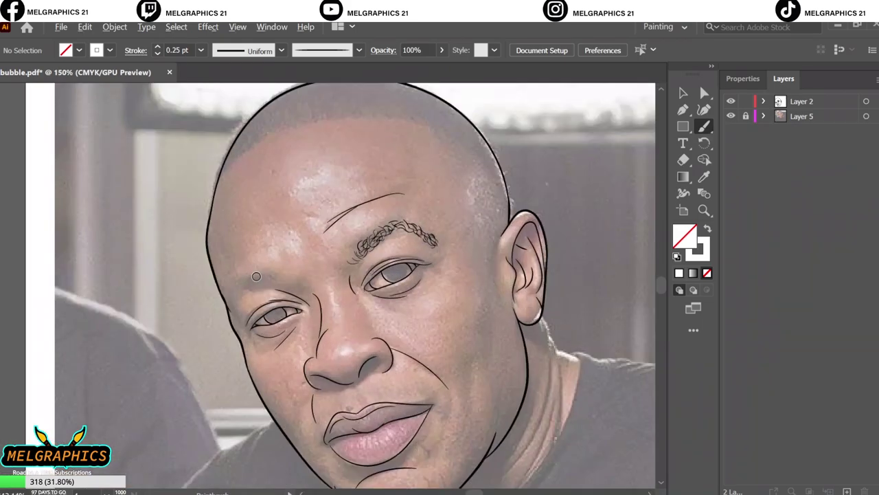
scroll(324, 291, "up", 2)
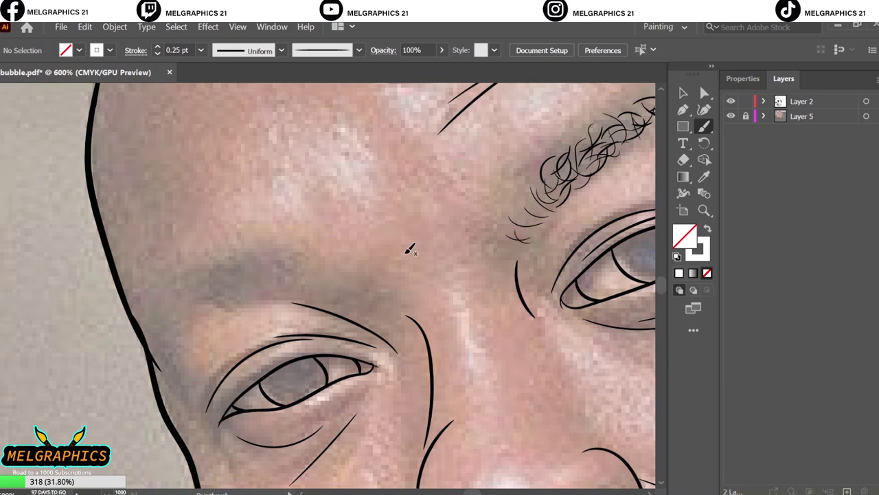
left_click_drag(252, 245, 261, 286)
left_click_drag(218, 276, 254, 290)
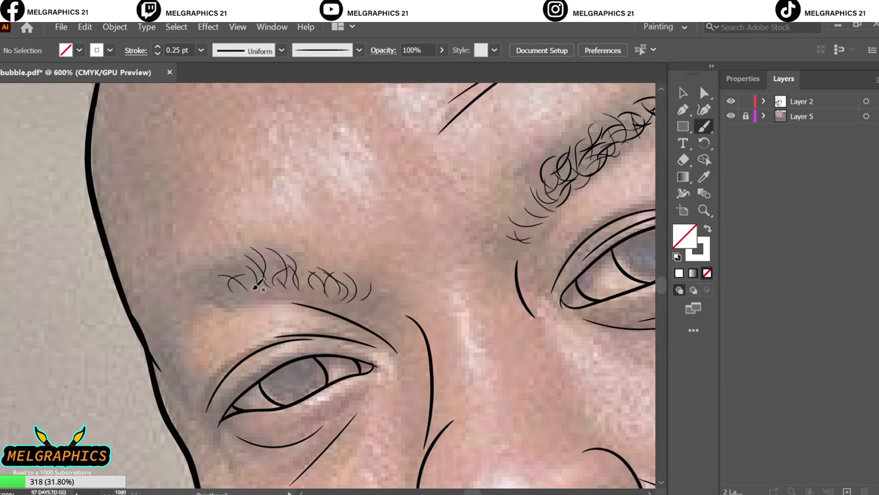
left_click_drag(154, 323, 168, 374)
left_click_drag(163, 347, 186, 302)
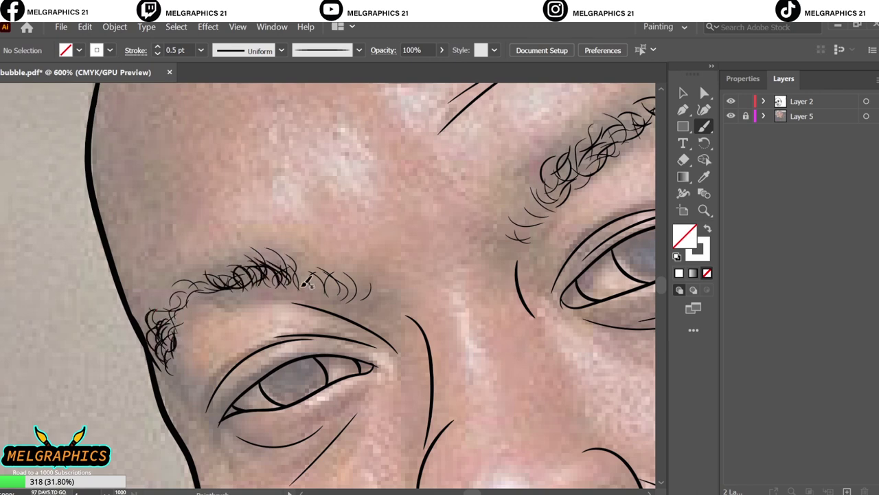
Check the drawing without the photo, then pick the Pencil and swap fill and stroke colours
key("ctrl+0")
left_click(731, 116)
left_click(755, 159)
key("shift+x")
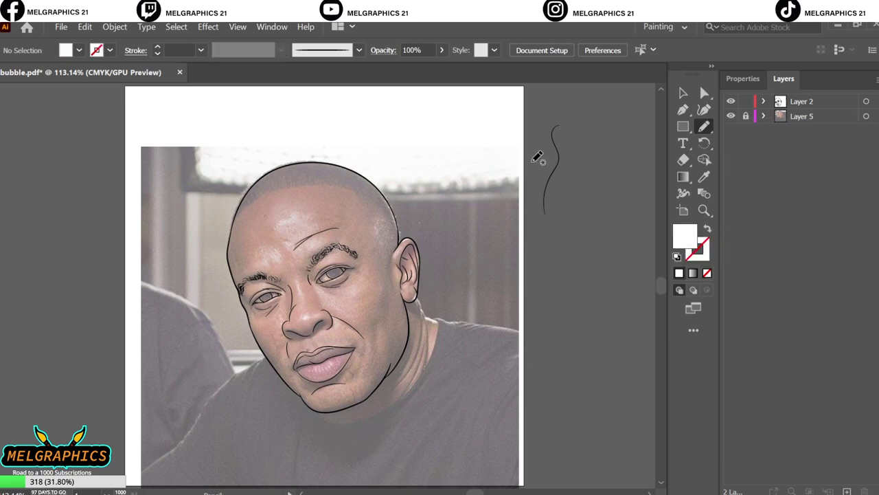
Set the fill to black and trace a closed iris shape inside the first eye
double_click(684, 235)
left_click(739, 148)
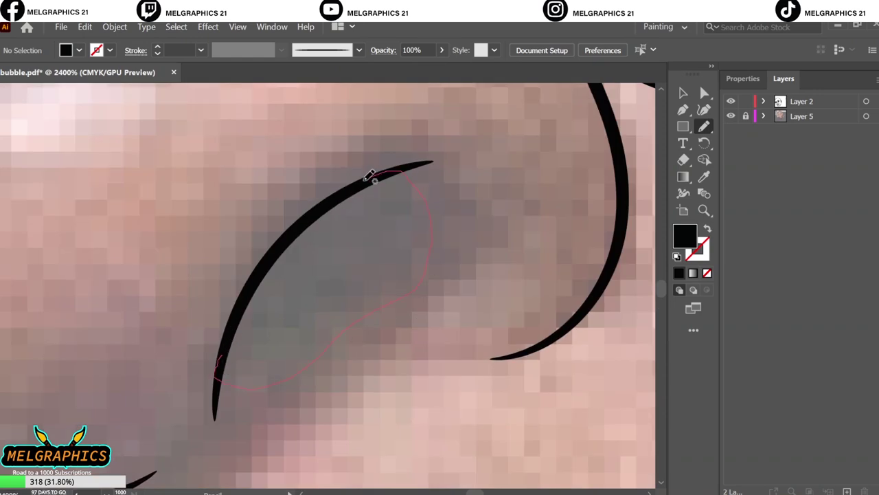
left_click_drag(371, 177, 368, 176)
left_click_drag(215, 443, 261, 274)
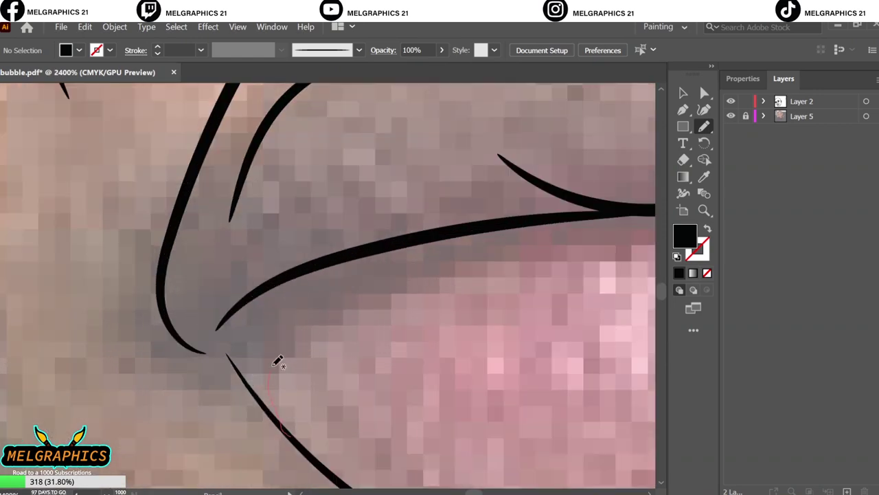
left_click_drag(278, 362, 457, 219)
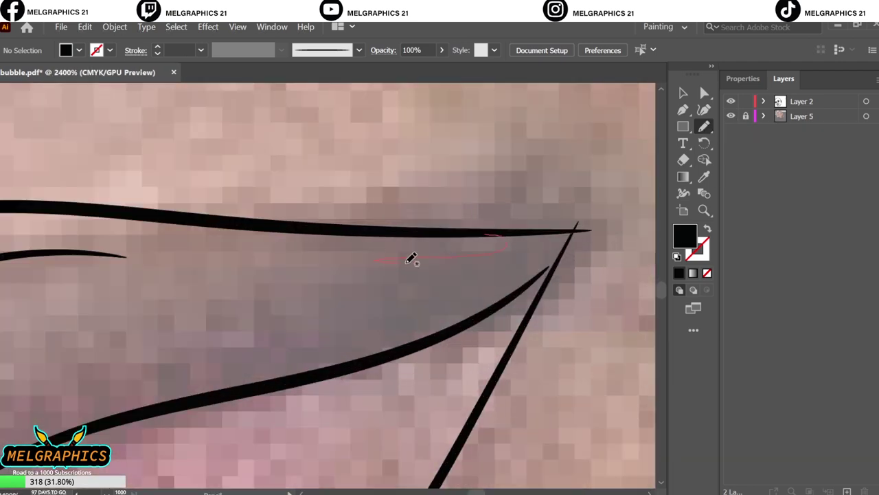
left_click_drag(405, 357, 559, 269)
key("ctrl+0")
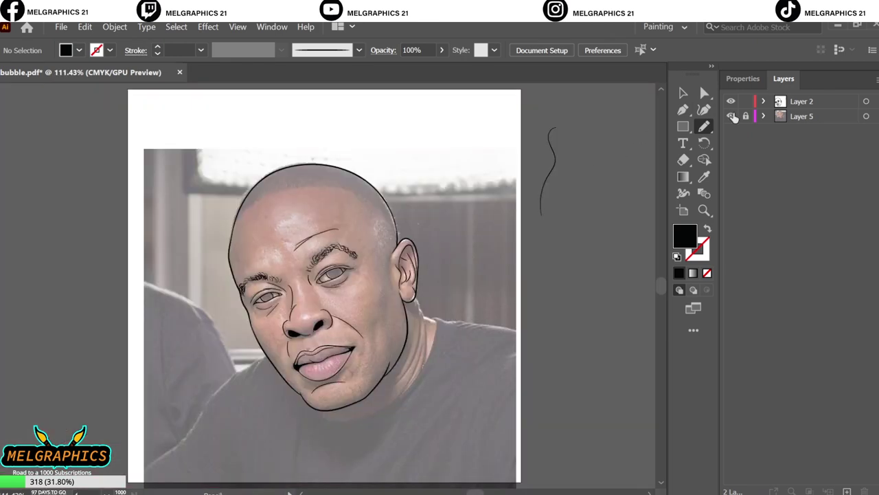
With the reference photo hidden, trace the second eye's iris as a solid black shape
left_click(731, 116)
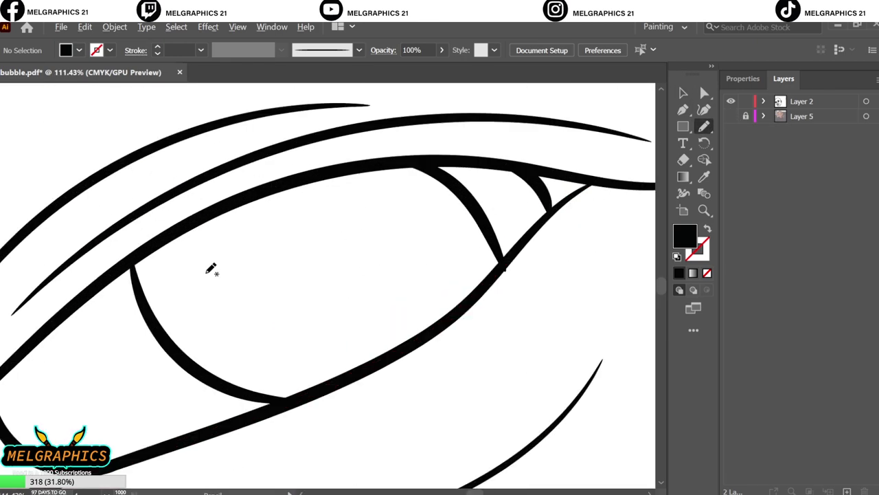
mouse_move(132, 261)
left_mouse_down()
mouse_move(195, 385)
mouse_move(133, 257)
left_mouse_up()
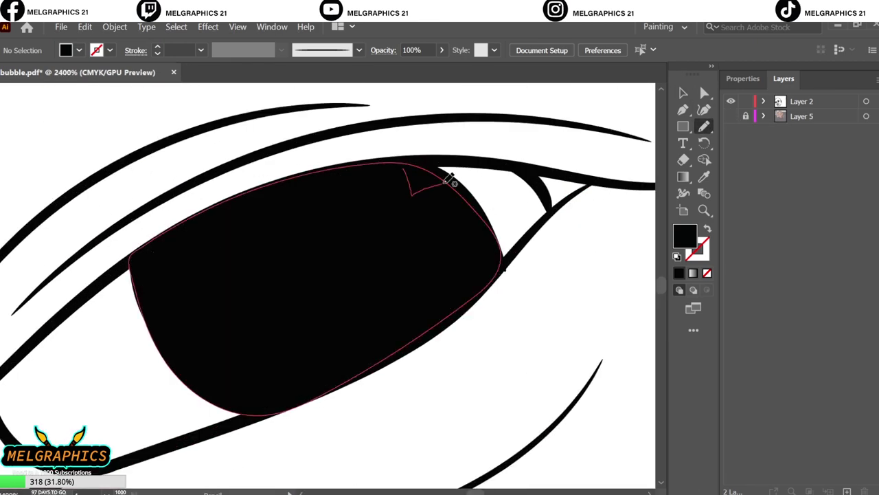
left_click_drag(405, 168, 441, 158)
mouse_move(130, 332)
left_mouse_down()
mouse_move(255, 243)
mouse_move(157, 278)
left_mouse_up()
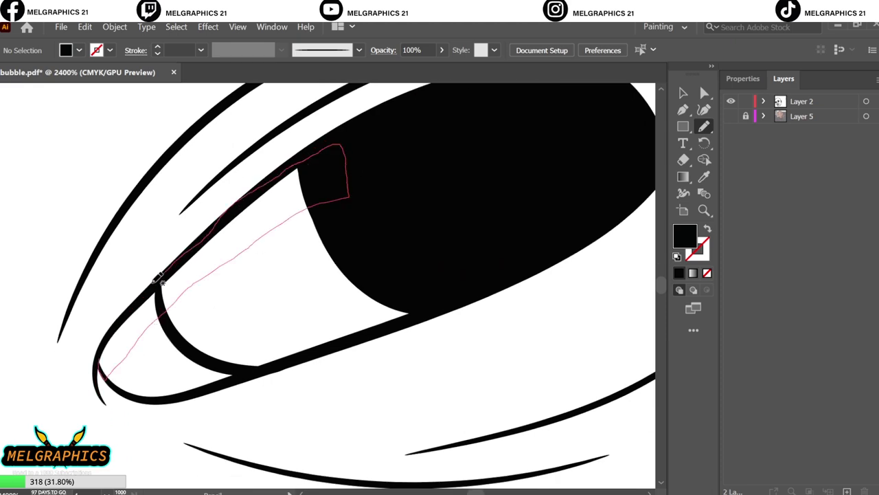
scroll(214, 339, "up", 8)
mouse_move(416, 350)
left_mouse_down()
mouse_move(379, 375)
mouse_move(408, 354)
left_mouse_up()
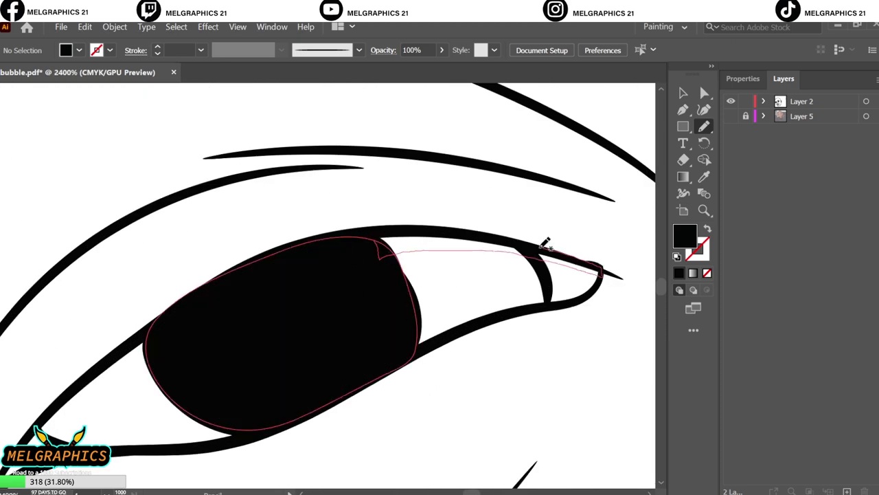
left_click_drag(410, 247, 591, 261)
left_click_drag(348, 269, 157, 422)
key("ctrl+0")
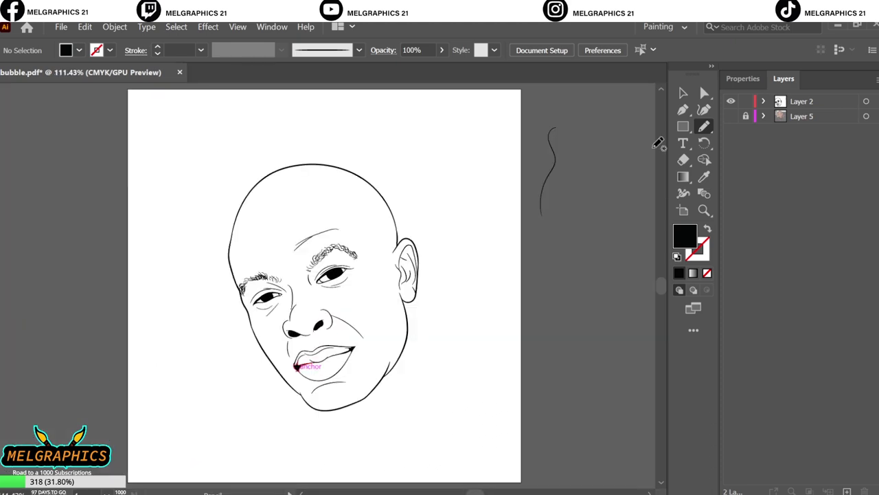
Add a short Paintbrush line at the lip corner, discarding a stray lower-lip stroke
key("v")
scroll(332, 377, "up", 6)
left_click_drag(323, 231, 168, 265)
key("b")
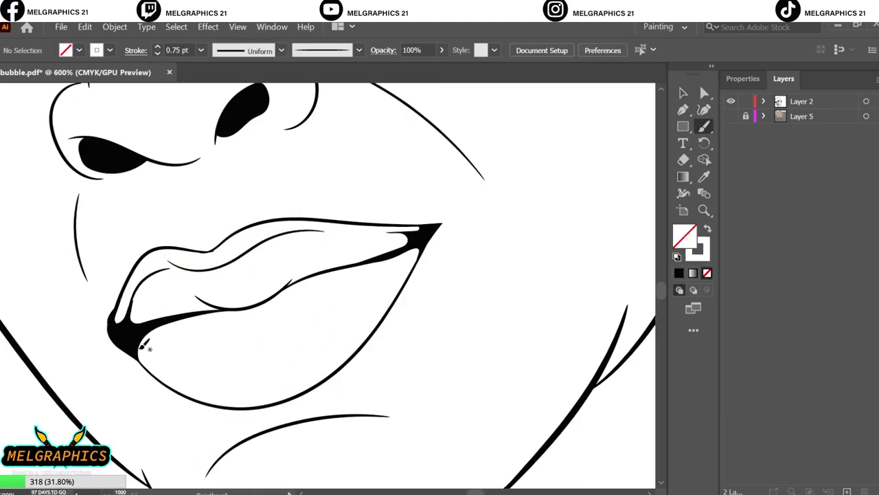
left_click_drag(244, 395, 246, 396)
key("ctrl+z")
left_click_drag(393, 290, 382, 305)
key("v")
key("ctrl+0")
Trace a closed shadow shape along the hairline and give it a black fill
key("b")
scroll(306, 181, "up", 5)
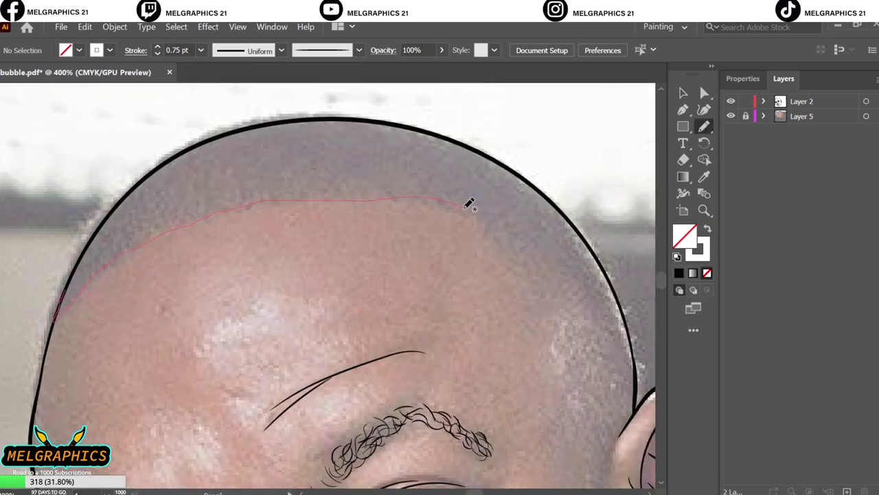
left_click_drag(75, 264, 77, 261)
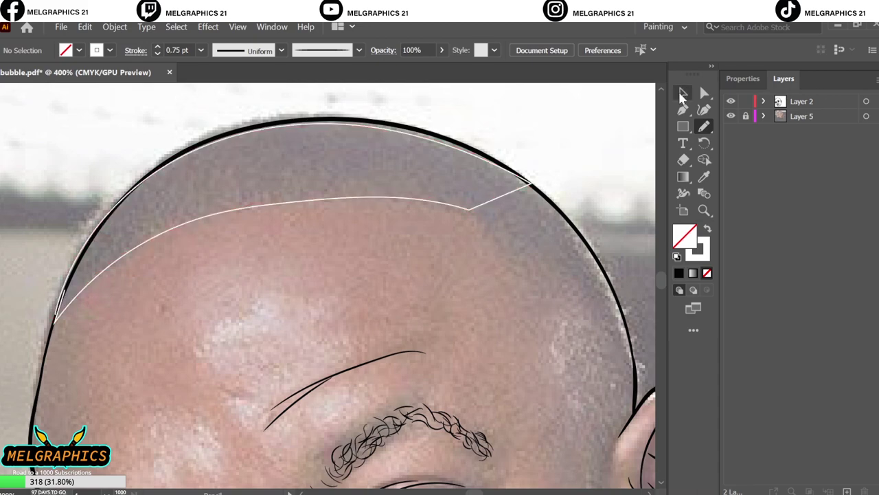
scroll(526, 243, "down", 3)
key("shift+x")
scroll(526, 243, "up", 5)
scroll(504, 259, "up", 2)
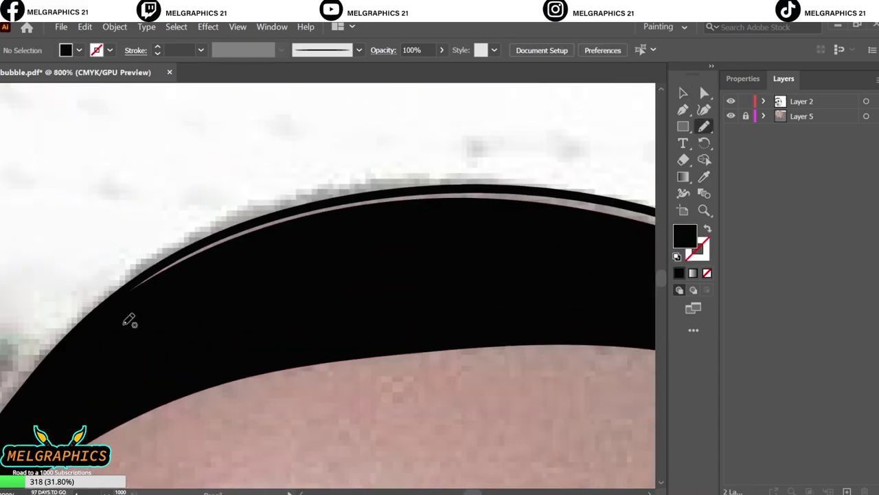
Refine the crown shape's top edge and add a black shape down the head's right edge
left_click_drag(124, 313, 570, 196)
left_click_drag(291, 194, 548, 276)
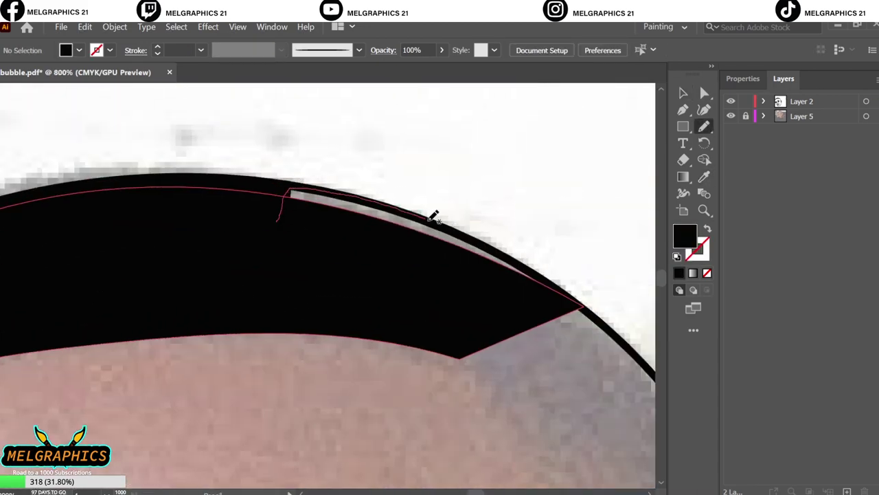
scroll(289, 248, "down", 3)
scroll(206, 208, "right", 4)
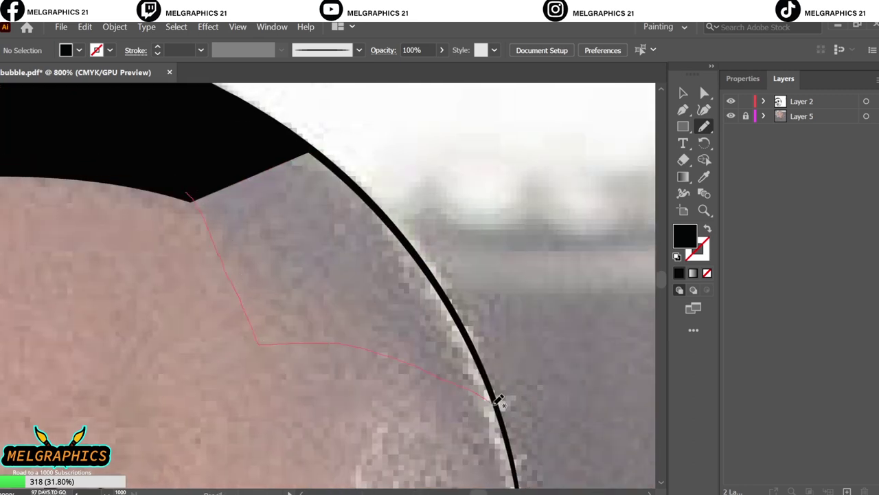
left_click_drag(498, 400, 194, 197)
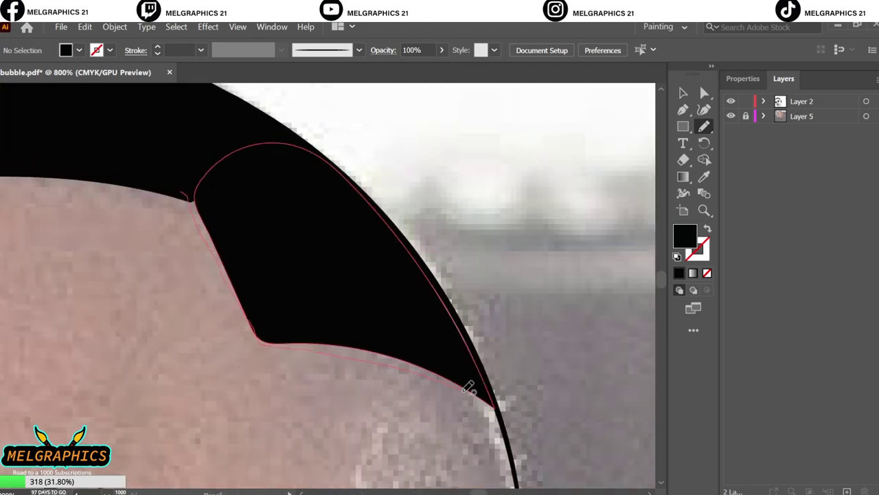
left_click_drag(468, 388, 199, 182)
Select the right-side black shape and apply a gradient fill to it
key("v")
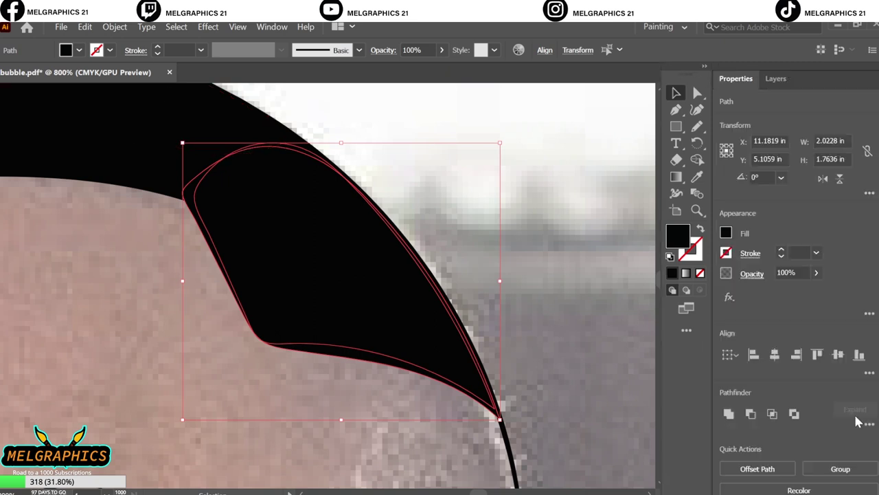
key("ctrl+shift+a")
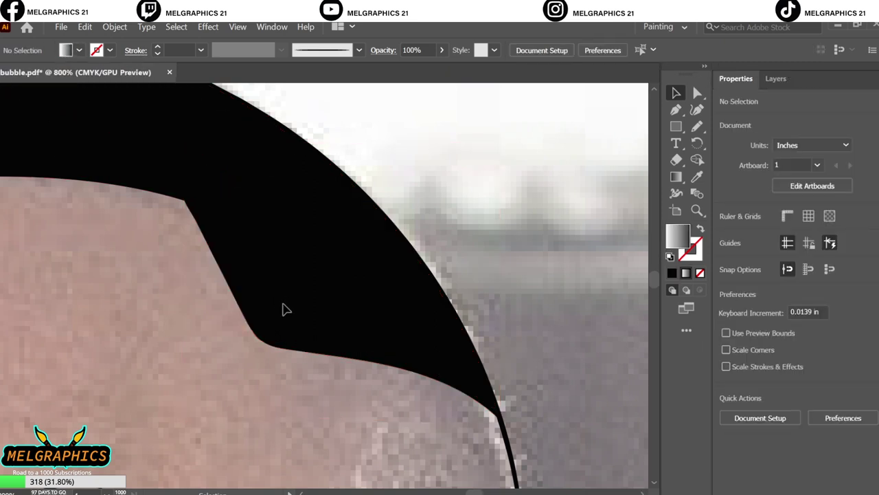
left_click(285, 309)
left_click(79, 50)
left_click(41, 134)
double_click(676, 176)
Angle the gradient diagonally and make its light stop 0% opacity so the shape fades out
left_click_drag(341, 141, 341, 420)
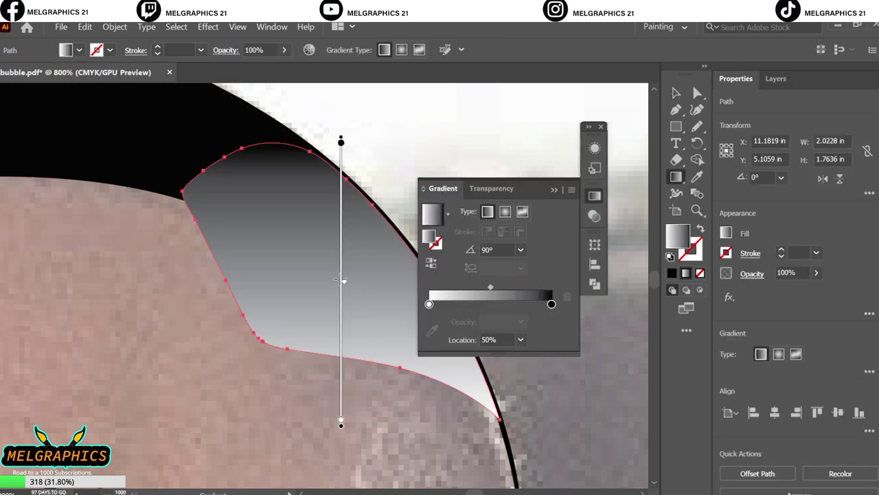
mouse_move(392, 387)
left_mouse_down()
mouse_move(239, 147)
mouse_move(320, 269)
left_mouse_up()
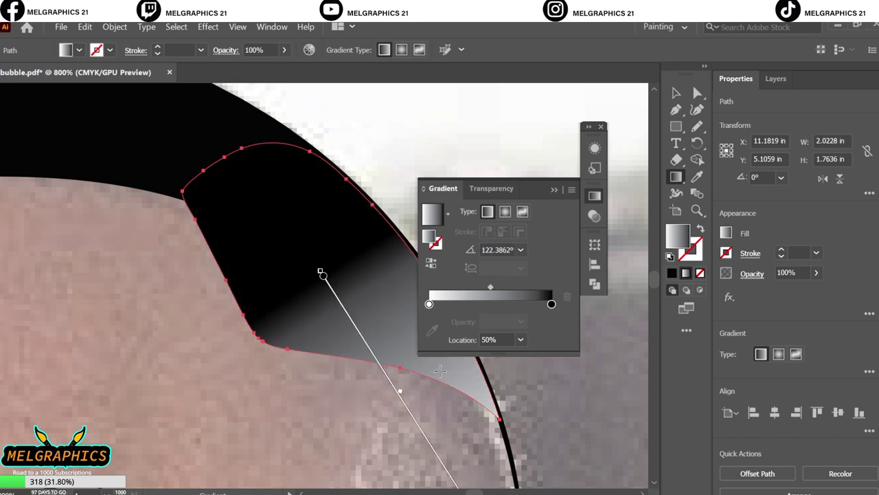
left_click_drag(473, 462, 322, 207)
left_click_drag(390, 474, 330, 200)
left_click_drag(491, 286, 476, 286)
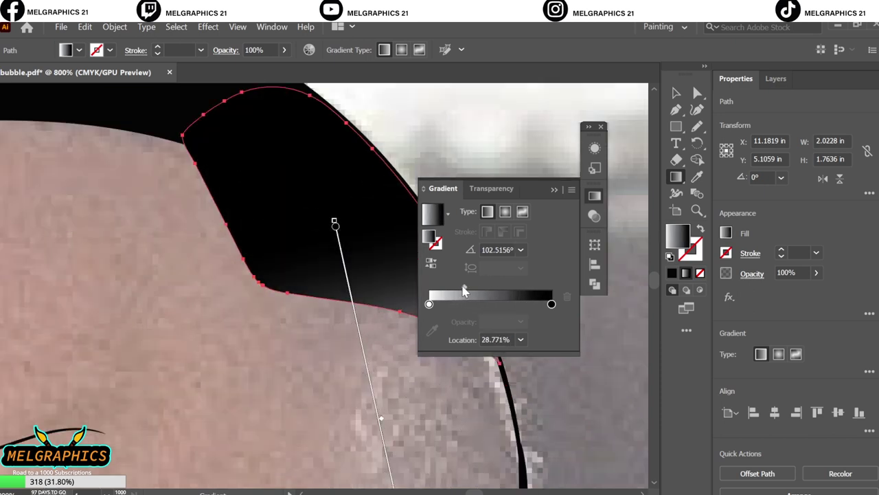
left_click(429, 304)
left_click_drag(520, 320, 474, 322)
left_click(553, 189)
Hide the reference photo, select all the face artwork and expand its appearance
left_click(546, 196)
left_click(479, 352)
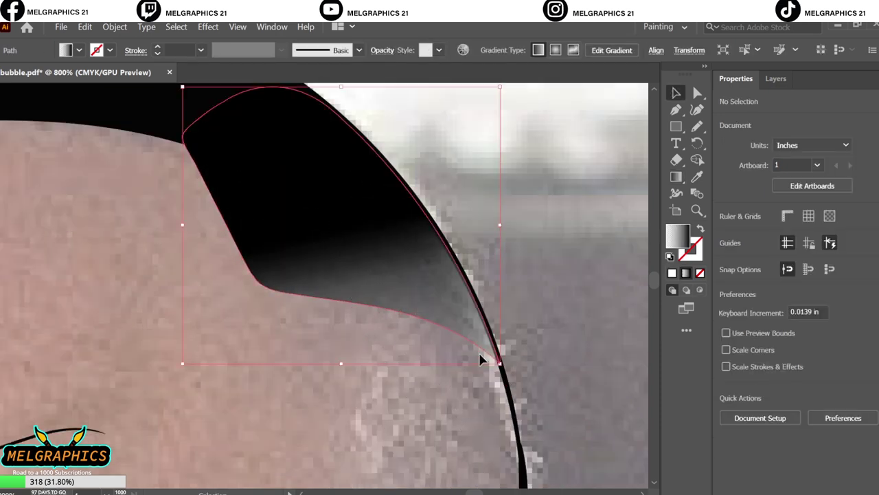
left_click(575, 361)
key("ctrl+0")
left_click(775, 78)
left_click(731, 116)
left_click_drag(190, 157, 437, 417)
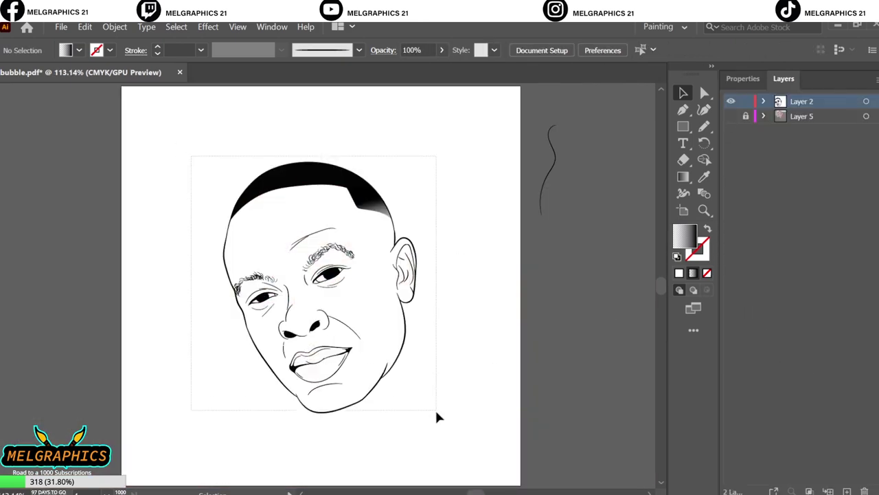
left_click(115, 26)
left_click(188, 177)
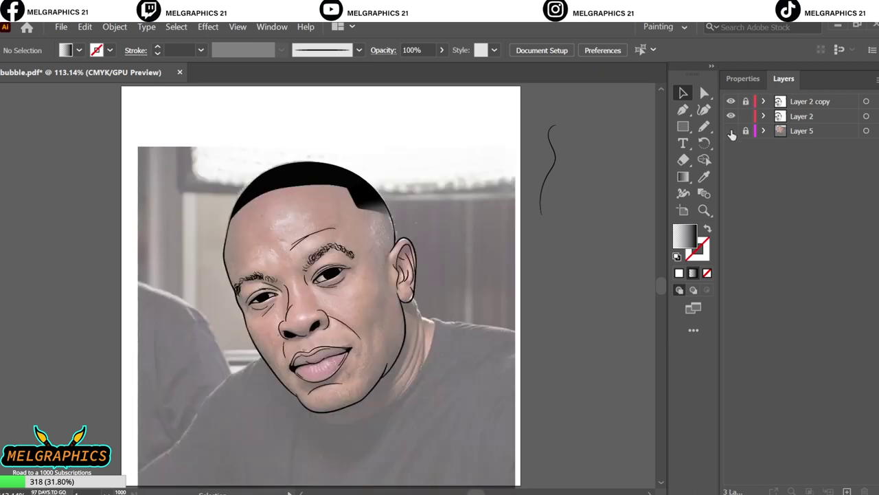
Pick a deep orange skin tone and draw a filled rectangle over the face
left_click(679, 273)
double_click(684, 236)
left_click(665, 311)
left_click(614, 178)
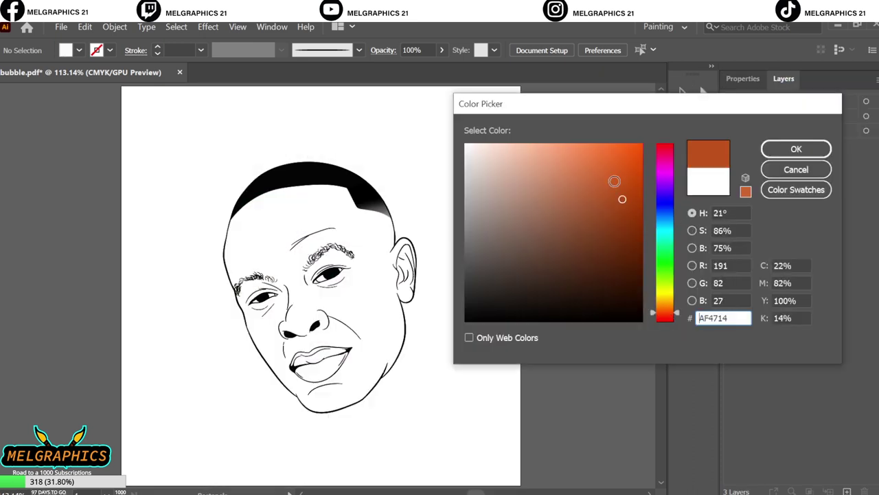
left_click(599, 163)
left_click(796, 149)
left_click_drag(193, 150, 452, 431)
key("v")
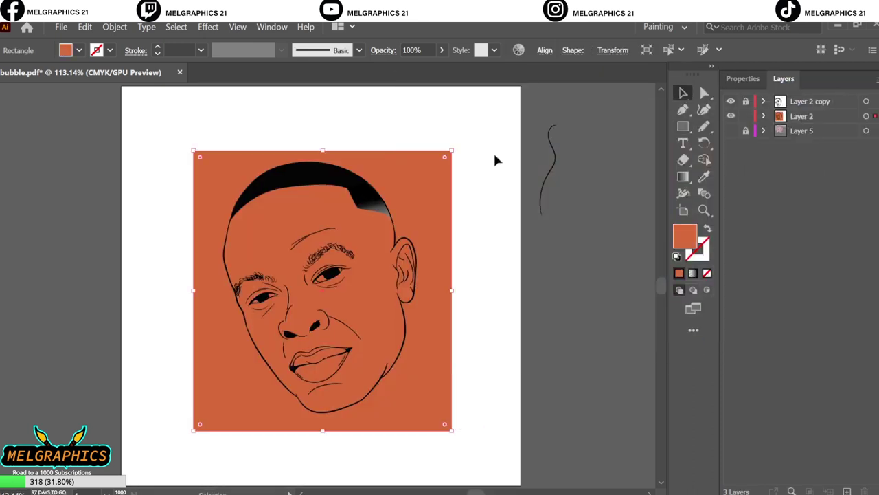
Shift the rectangle's orange colour balance slightly with Adjust Colors
left_click(84, 27)
left_click(288, 302)
left_click(508, 363)
left_click_drag(618, 229, 623, 209)
key("Tab")
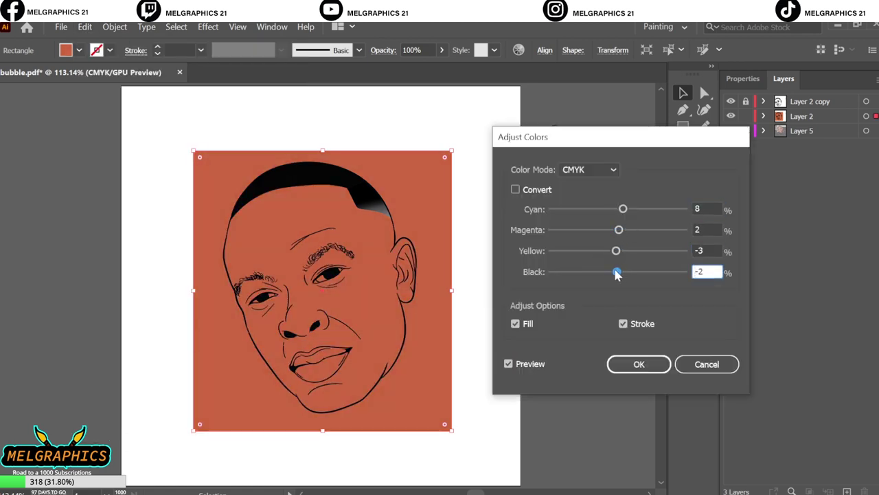
key("Return")
key("ctrl+shift+a")
Inside the face group, check the fading hair shape's gradient colours and settings
double_click(447, 371)
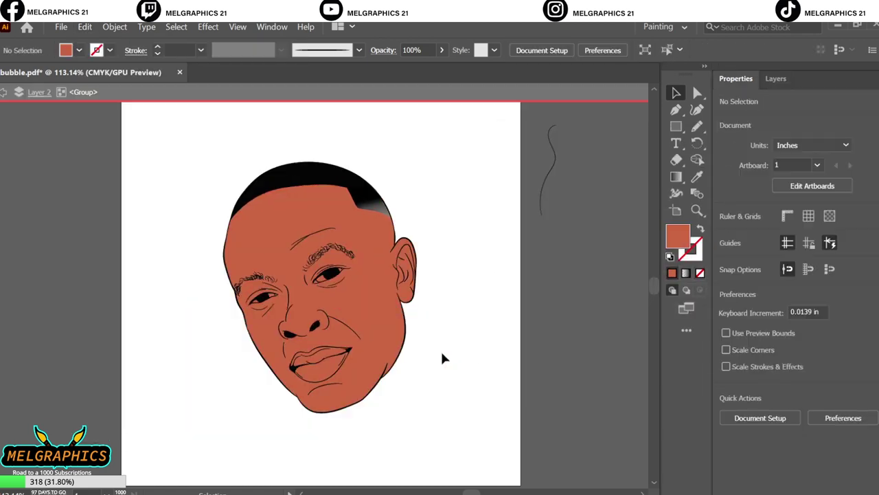
left_click(371, 200)
double_click(677, 235)
key("Escape")
double_click(676, 176)
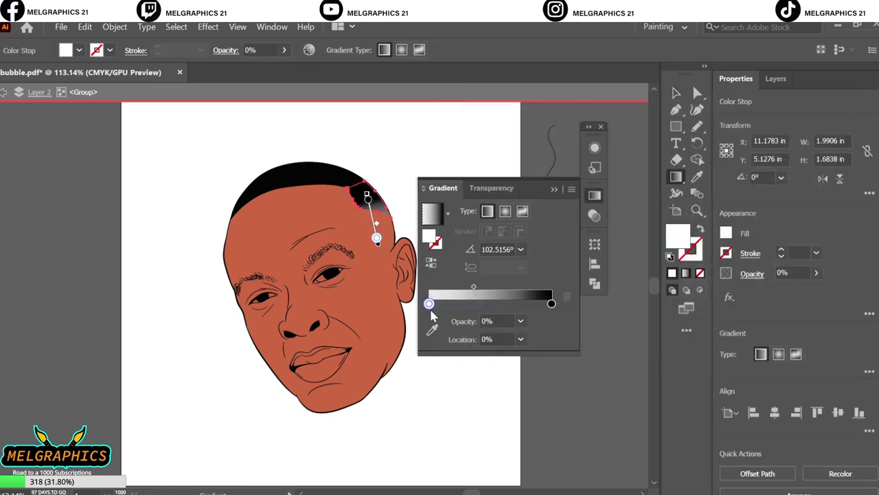
left_click(594, 195)
left_click(600, 126)
left_click(514, 268)
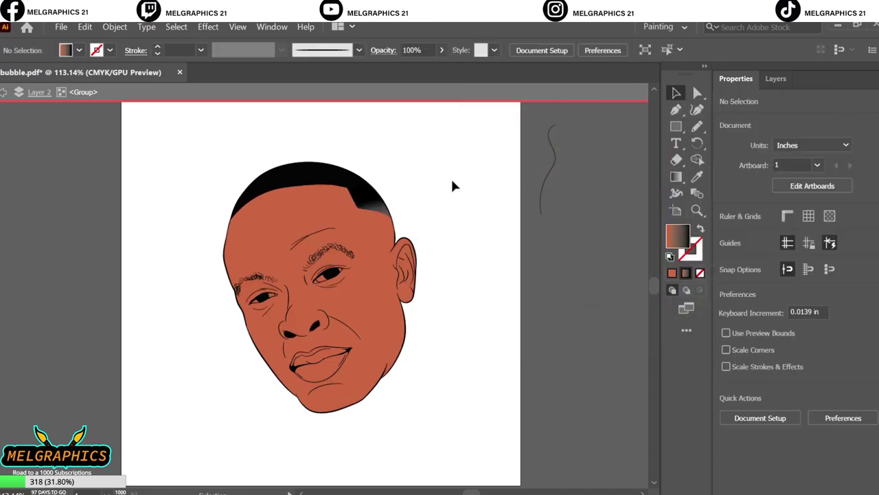
Zoom in on the eyes and expand the face group in the Layers panel
key("ctrl+equal")
key("ctrl+equal")
key("ctrl+equal")
left_click(776, 78)
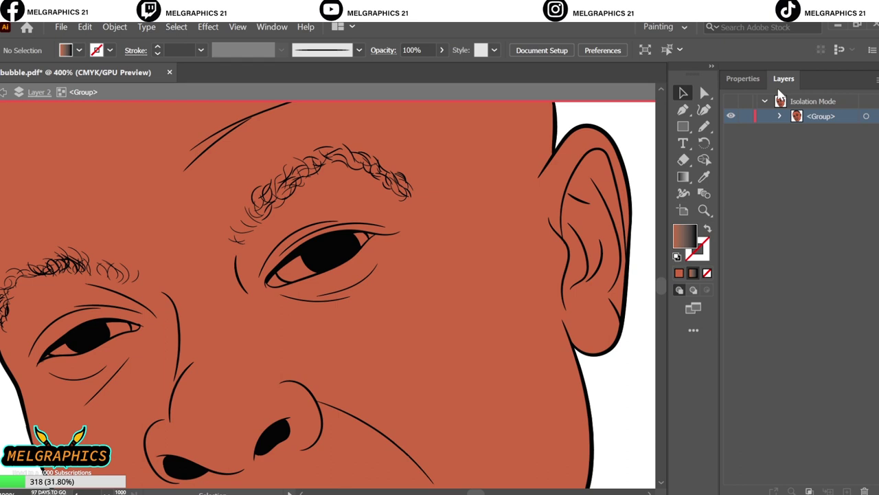
left_click(779, 116)
scroll(761, 411, "down", 5)
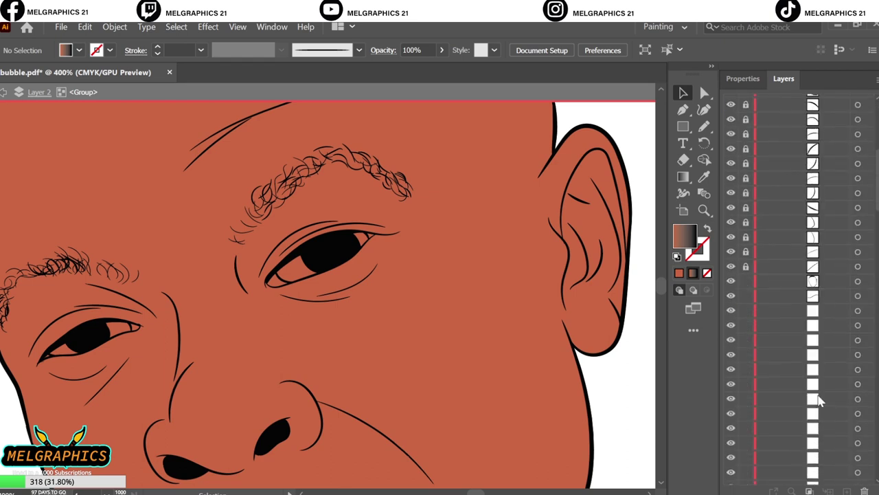
scroll(762, 410, "down", 2)
scroll(770, 380, "down", 3)
scroll(772, 371, "down", 5)
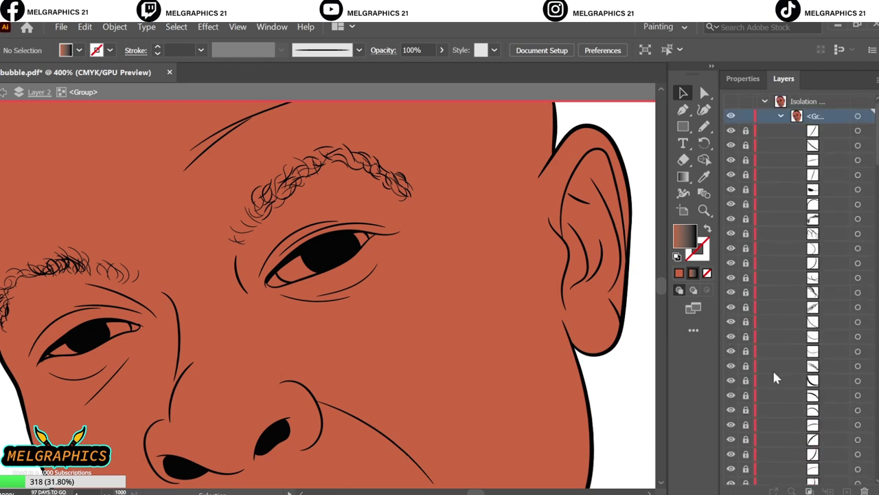
Fill both eye-white shapes with white from the control-bar swatch
left_click(347, 242)
left_click(79, 49)
left_click(614, 402)
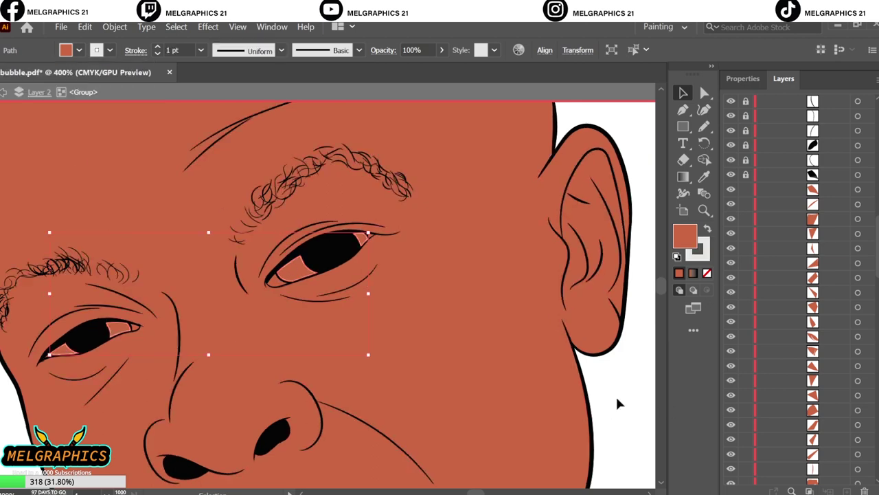
left_click(358, 242)
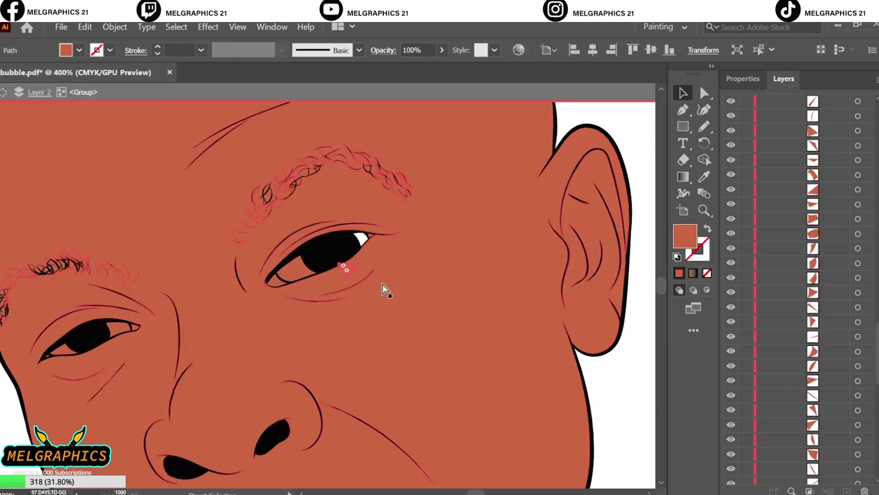
left_click(79, 49)
left_click(89, 114)
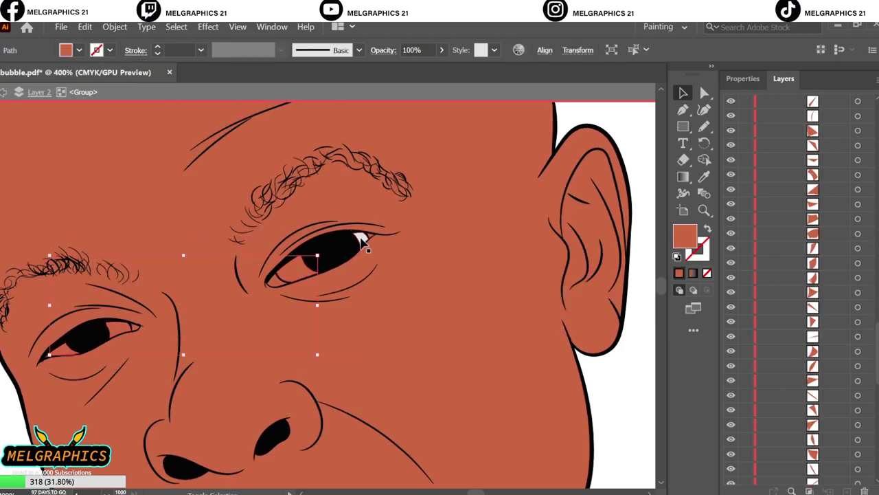
left_click(79, 49)
left_click(89, 114)
left_click(632, 396)
Select both inner eye-corner shapes and open the fill Color Picker
left_click(370, 237)
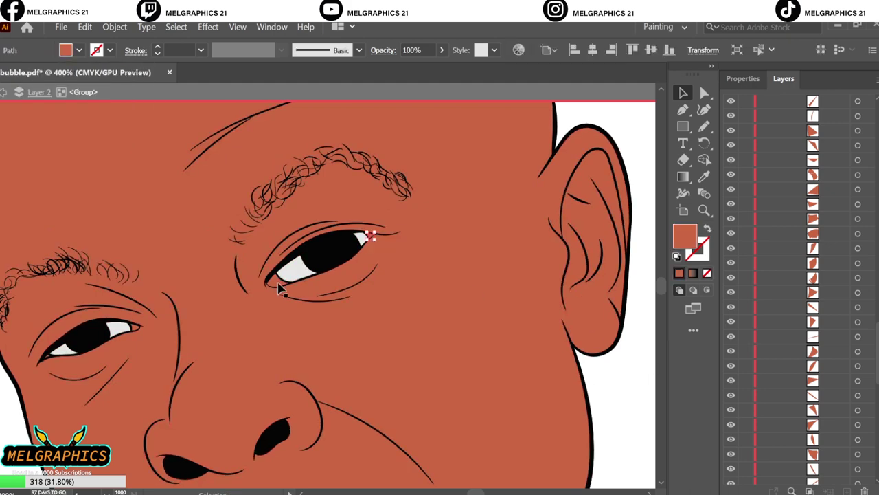
left_click(49, 362, "shift")
double_click(685, 237)
left_click(589, 206)
Fill the inner eye corners with dark red 8E1717
left_click_drag(589, 206, 616, 220)
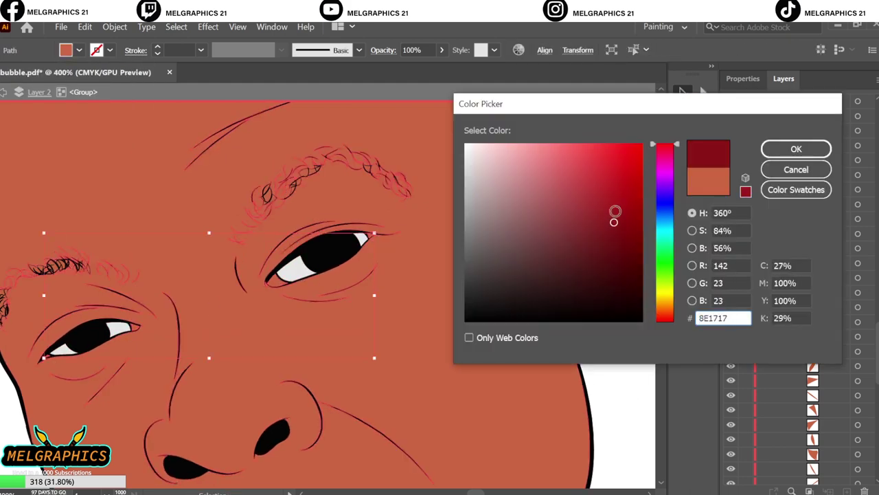
key("Return")
scroll(652, 344, "down", 4)
Fill the lips with a muted mauve colour
left_click(290, 400)
double_click(685, 237)
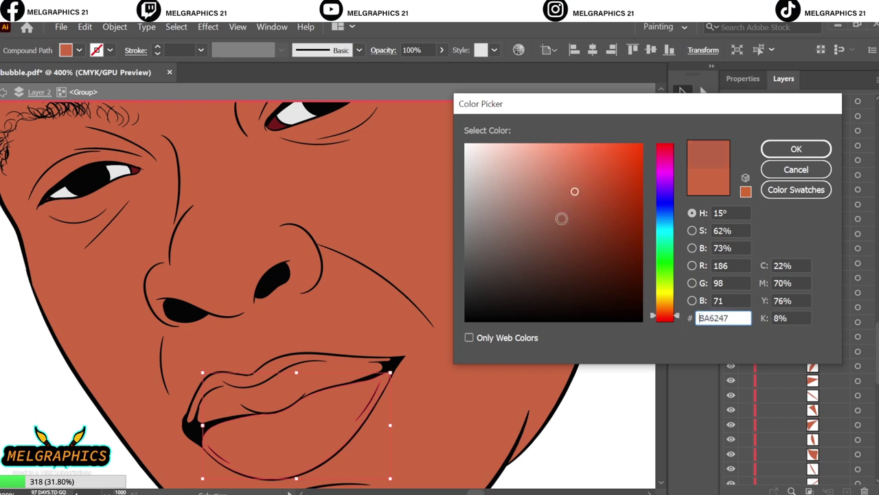
left_click(683, 323)
left_click(534, 229)
key("Return")
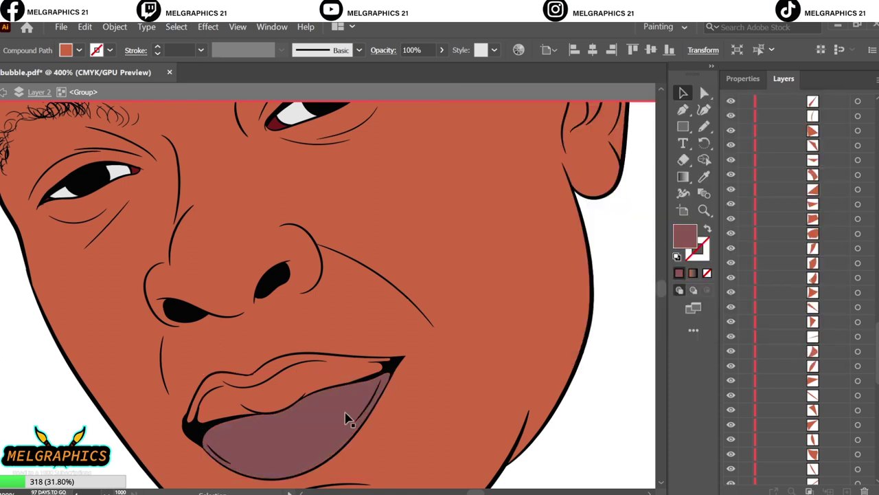
key("ctrl+z")
key("ctrl+shift+z")
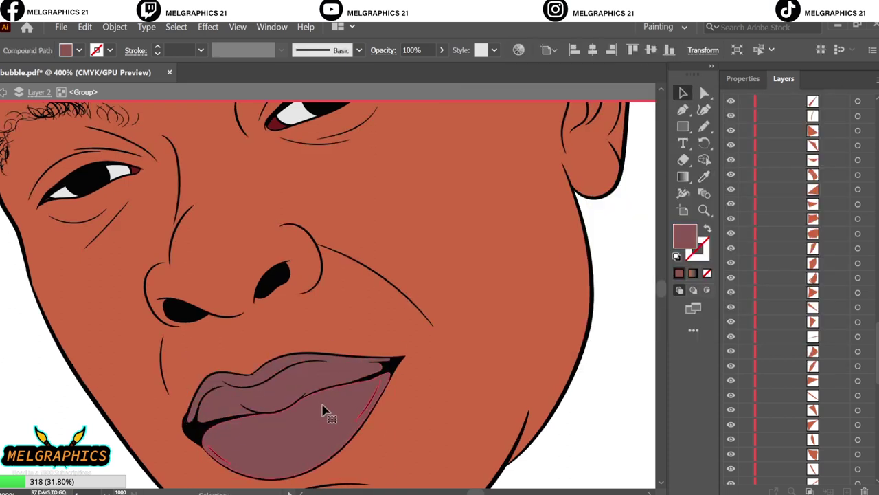
Make the lips rosier with Adjust Colors: less cyan, magenta and yellow, more black
key("v")
left_click(84, 26)
left_click(316, 330)
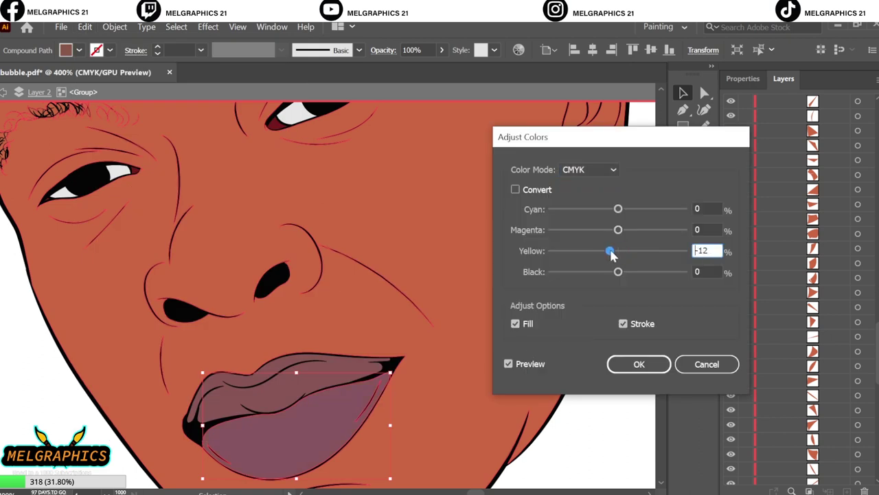
mouse_move(618, 229)
left_mouse_down()
mouse_move(608, 209)
mouse_move(617, 230)
mouse_move(605, 250)
left_mouse_up()
left_click_drag(619, 272, 626, 274)
key("Return")
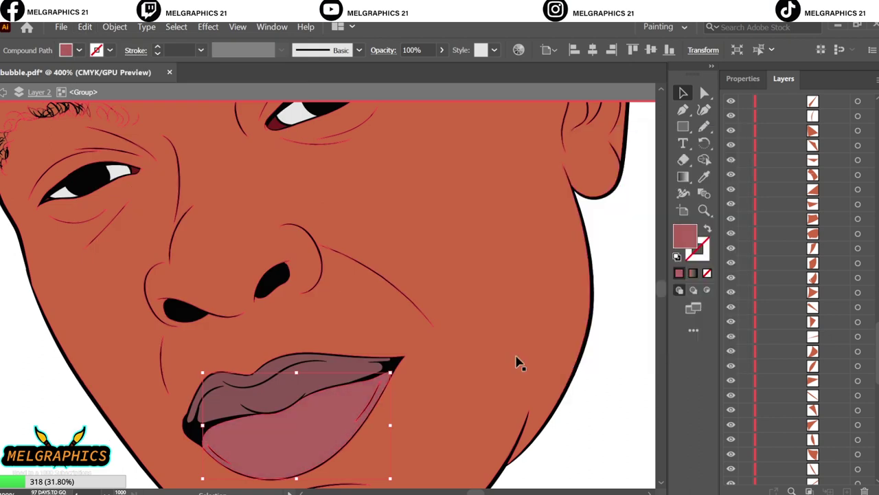
key("ctrl+shift+a")
key("ctrl+0")
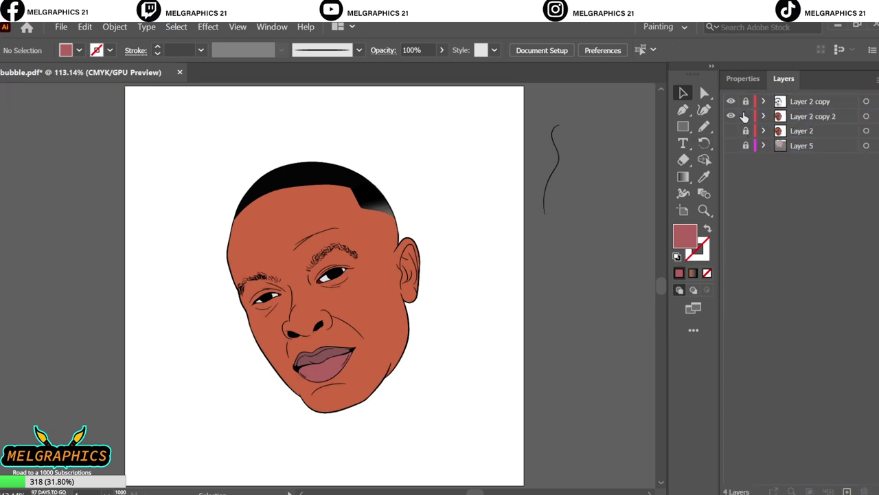
Select the Layer 2 copy 2 layer, zoom in on the eye, then zoom out to the whole face
left_click(744, 117)
key("ctrl+a")
scroll(383, 265, "up", 5)
key("a")
key("ctrl+shift+a")
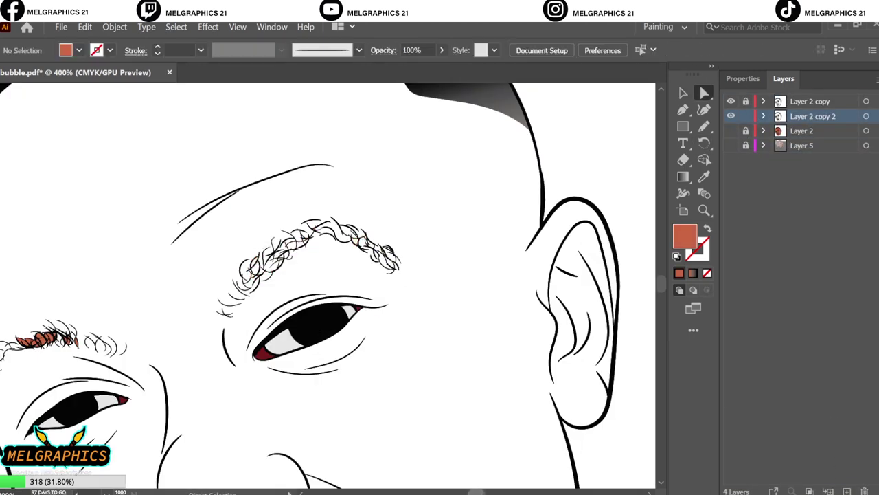
scroll(330, 275, "down", 2)
key("ctrl+0")
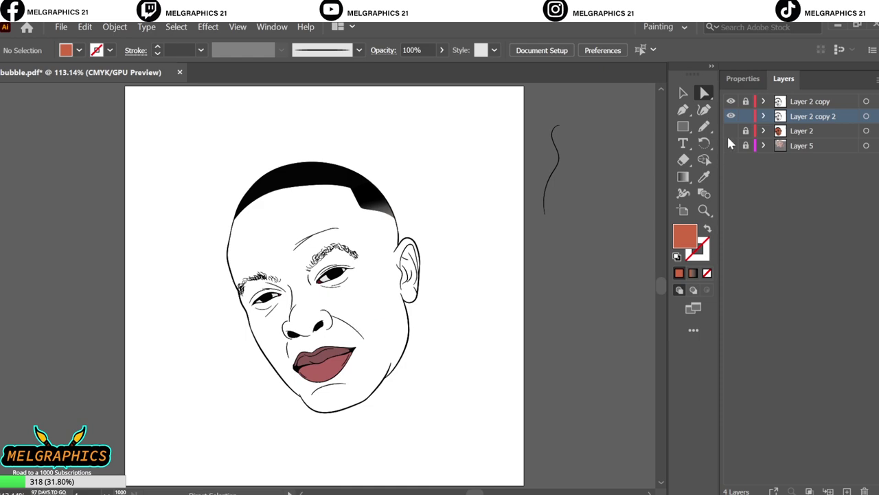
Show the orange skin layer again, add a new shadow layer, and set a darker red fill
left_click(730, 130)
key("ctrl+l")
double_click(685, 236)
left_click(589, 198)
key("Return")
Start the darker red shadow shape at the eye corner beside the nose
key("p")
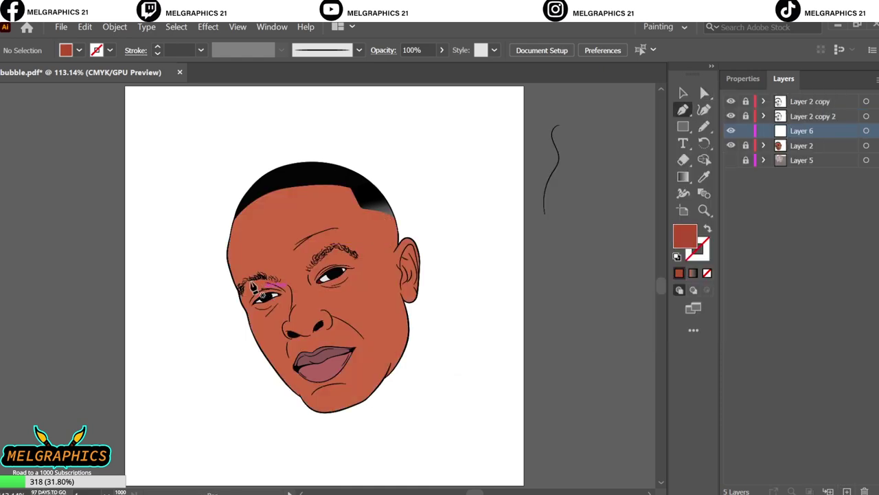
scroll(254, 287, "up", 5)
scroll(255, 320, "up", 2)
scroll(255, 349, "down", 1)
left_click(415, 297)
left_click(445, 331)
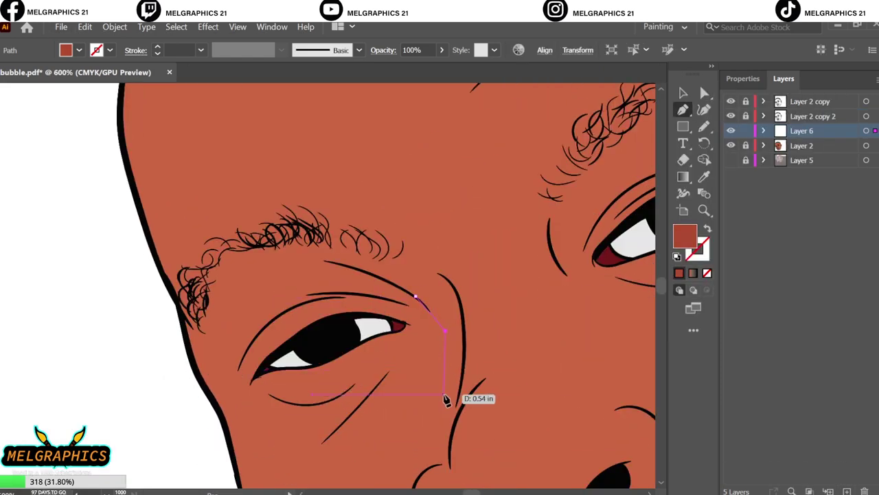
left_click(456, 408)
left_click(484, 379)
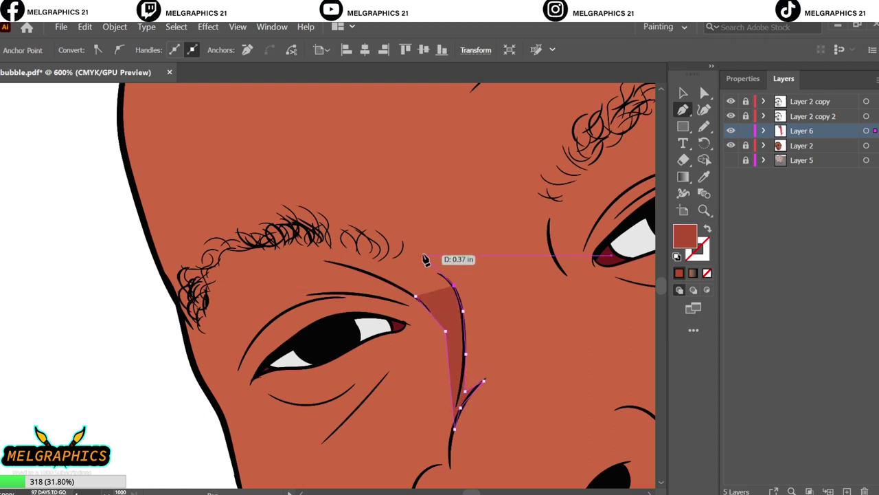
Trace the shadow outline along the eyebrow, removing a misplaced point above the brow
scroll(397, 243, "left", 3)
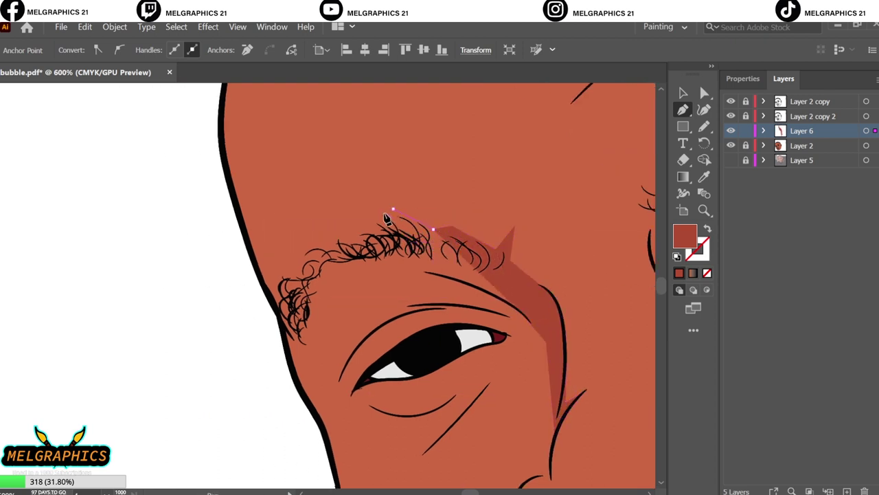
left_click(361, 231)
left_click(303, 240)
left_click(286, 253)
left_click(376, 187)
left_click(441, 190)
scroll(412, 206, "up", 1)
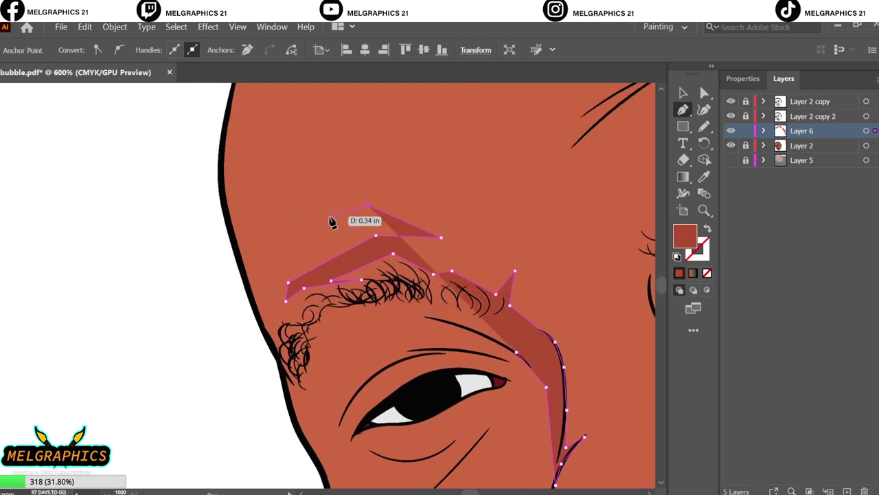
left_click(331, 222)
scroll(321, 257, "up", 5)
key("ctrl+z")
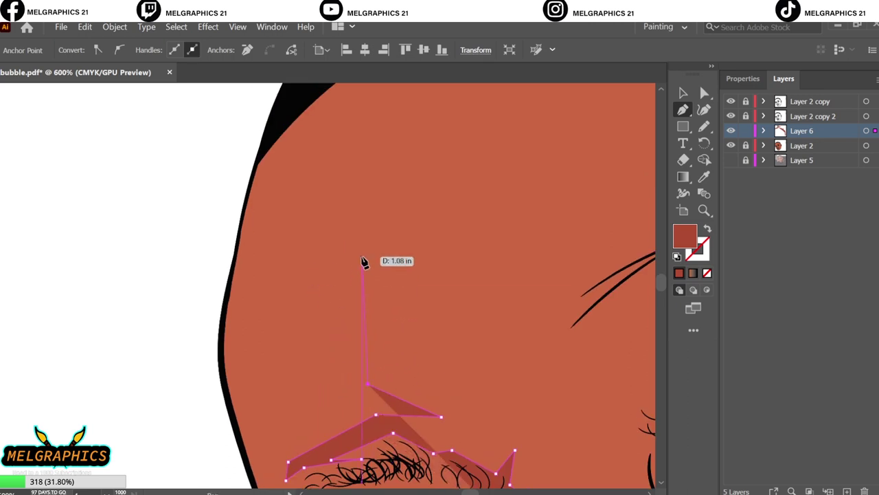
Extend the shadow shape up the forehead and over to the black face edge
left_click(361, 257)
left_click(383, 289)
left_click(356, 162)
scroll(357, 165, "up", 3)
key("ctrl+z")
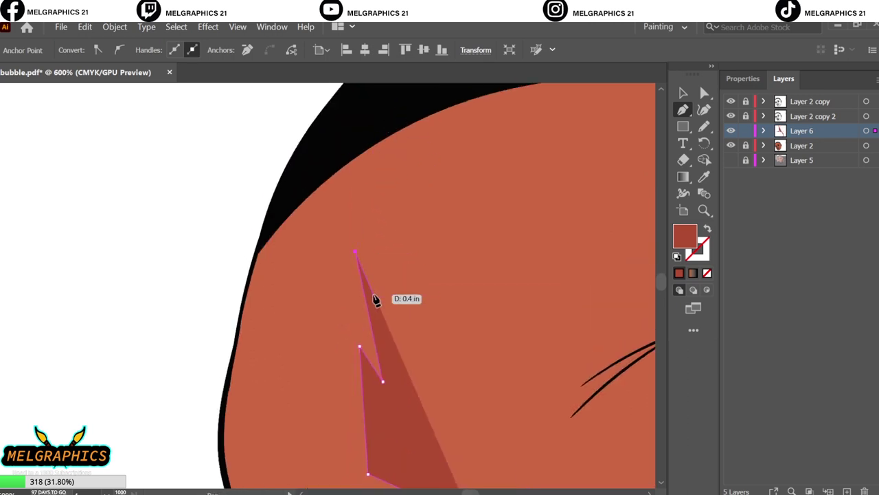
left_click(369, 138)
scroll(275, 206, "down", 2)
left_click(255, 220)
scroll(247, 261, "up", 2)
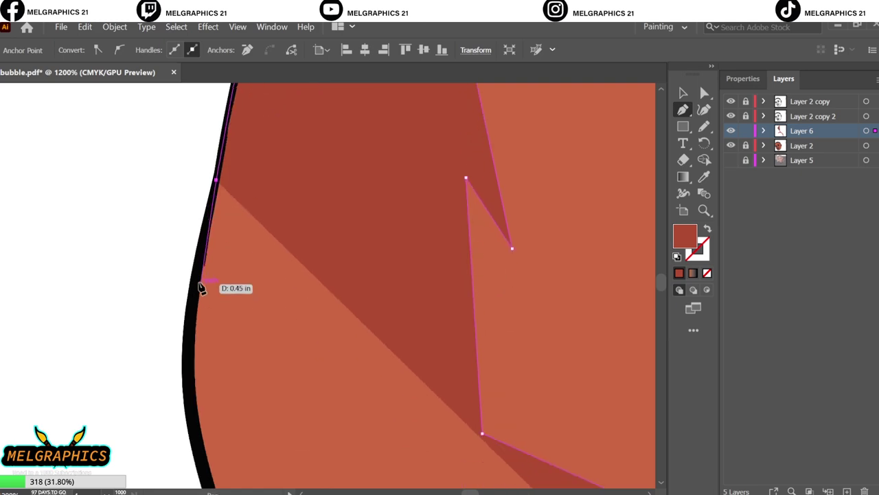
scroll(195, 261, "down", 3)
Run the shadow down the face edge, then wrap it back around the eye corner
left_click(255, 255)
scroll(275, 296, "down", 1)
left_click(298, 334)
scroll(309, 343, "down", 2)
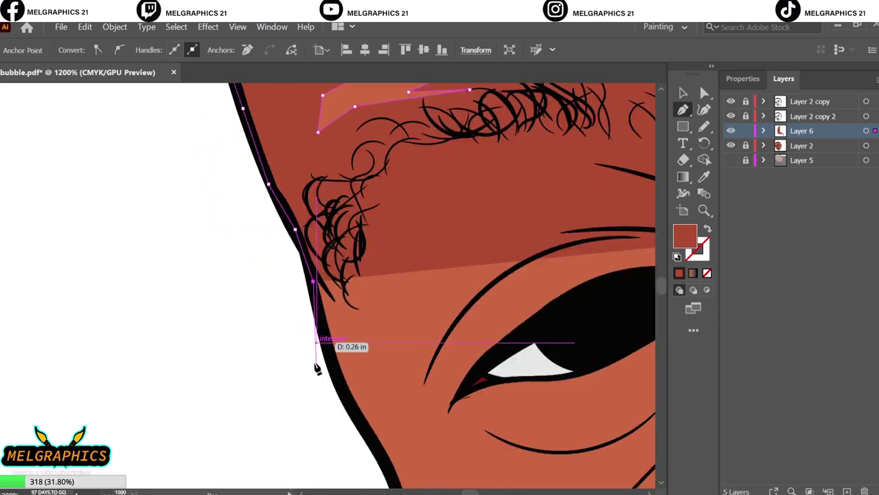
left_click(329, 357)
left_click(371, 436)
left_click(351, 320)
left_click(445, 416)
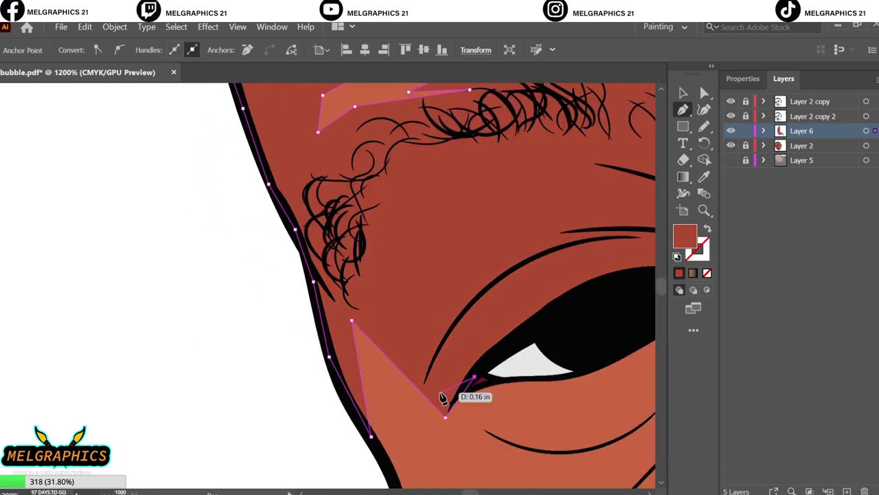
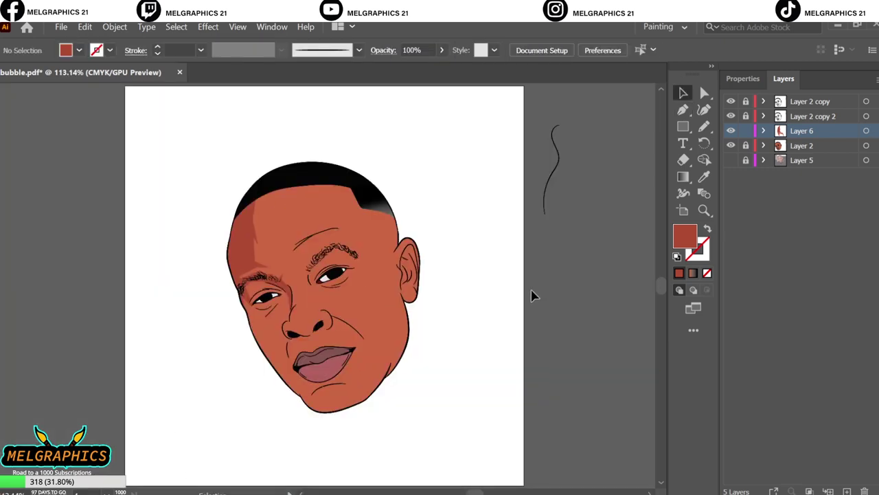
Zoom in on the eye and draw a closed shadow shape above the brow
scroll(268, 332, "up", 5)
scroll(360, 334, "up", 3)
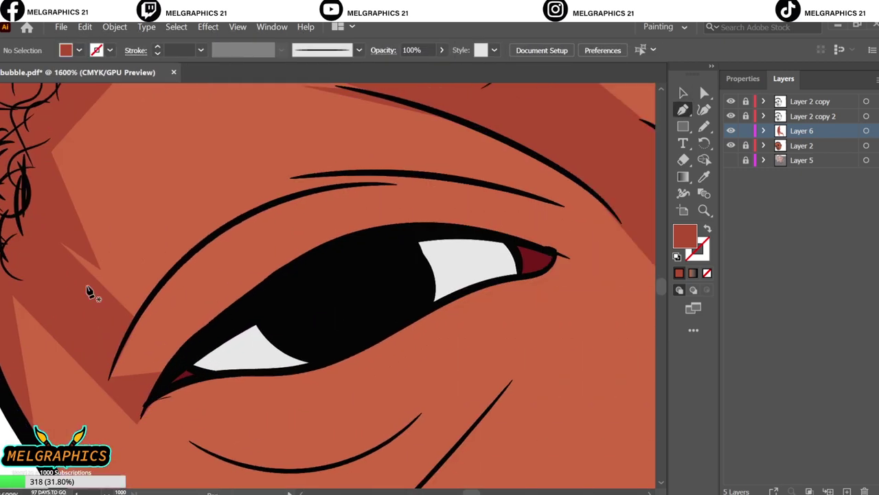
left_click(86, 284)
left_click(257, 185)
left_click(210, 193)
left_click(290, 156)
left_click(616, 169)
left_click(636, 229)
left_click(570, 217)
left_click(420, 183)
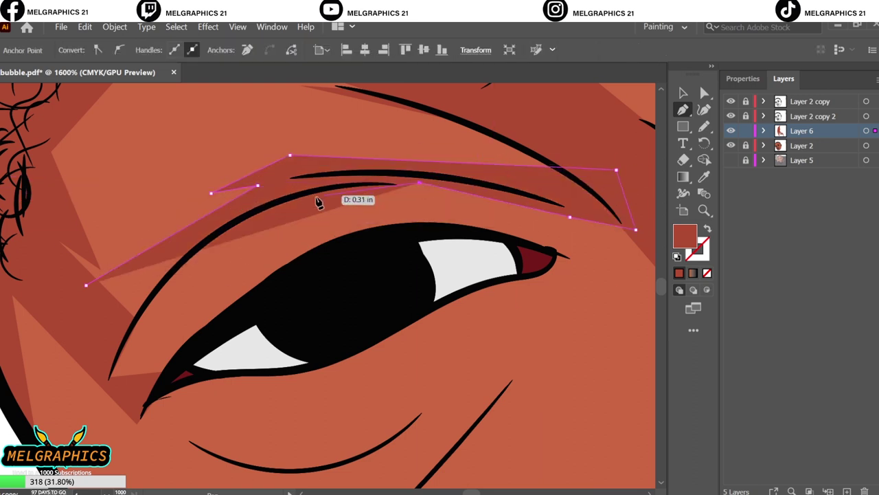
left_click(288, 207)
left_click(182, 285)
Trace a shadow shape along the upper eyelid to the outer corner
left_click(134, 377)
left_click(199, 298)
left_click(310, 223)
left_click(421, 202)
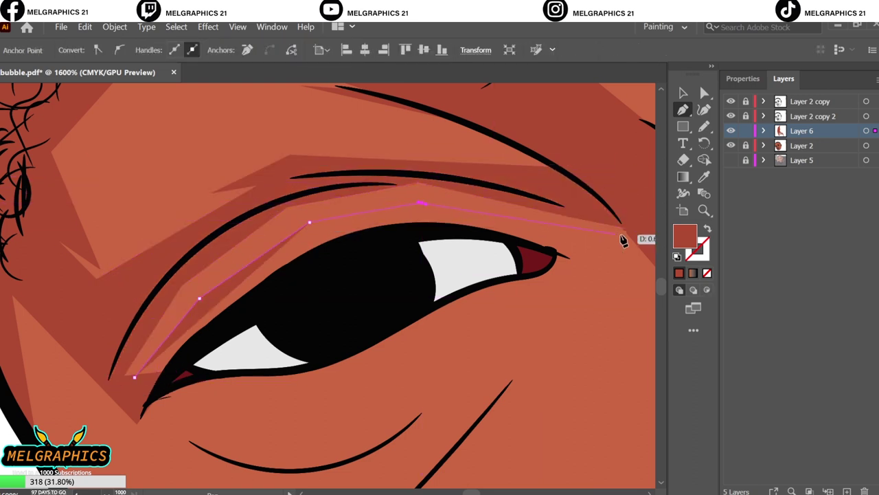
left_click(644, 243)
left_click(613, 280)
Extend the shadow down along the cheek line to its lowest point
left_click(586, 239)
left_click(500, 181)
left_click(490, 243)
left_click(274, 446)
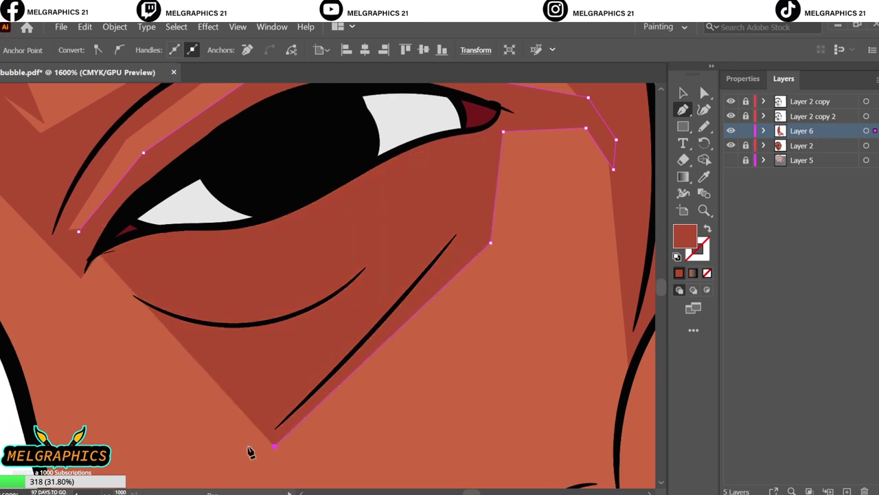
left_click(156, 469)
left_click(268, 420)
Outline and close a shadow shape beneath the eye
left_click(248, 363)
left_click(155, 347)
left_click(110, 279)
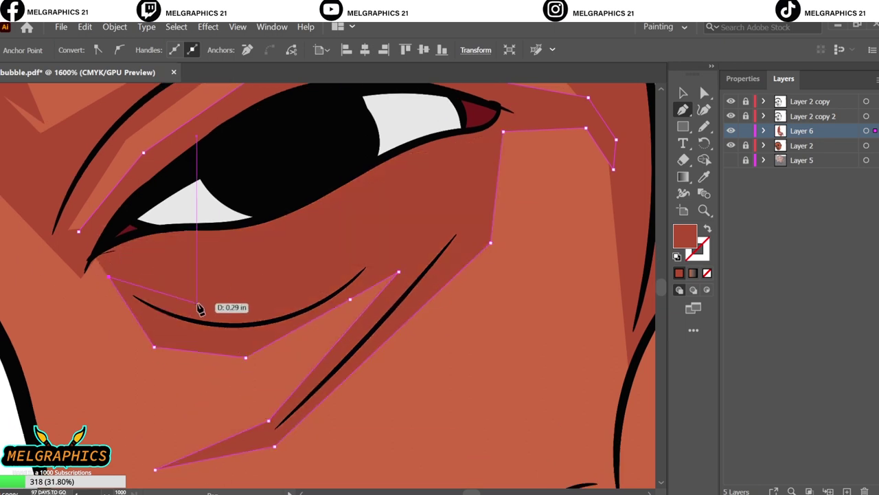
left_click(344, 279)
Start a lower-eyelid shadow, then deselect it and fit the whole face in view
left_click(144, 252)
left_click(274, 247)
left_click(296, 202)
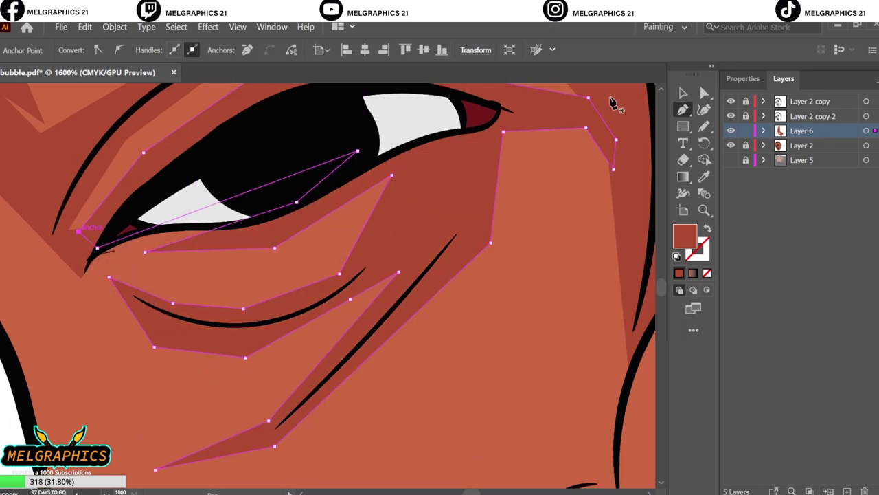
key("ctrl+shift+a")
key("ctrl+0")
Zoom to the left cheek and trace a shadow path from the temple down the face edge, back up toward the nostril
scroll(260, 322, "up", 5)
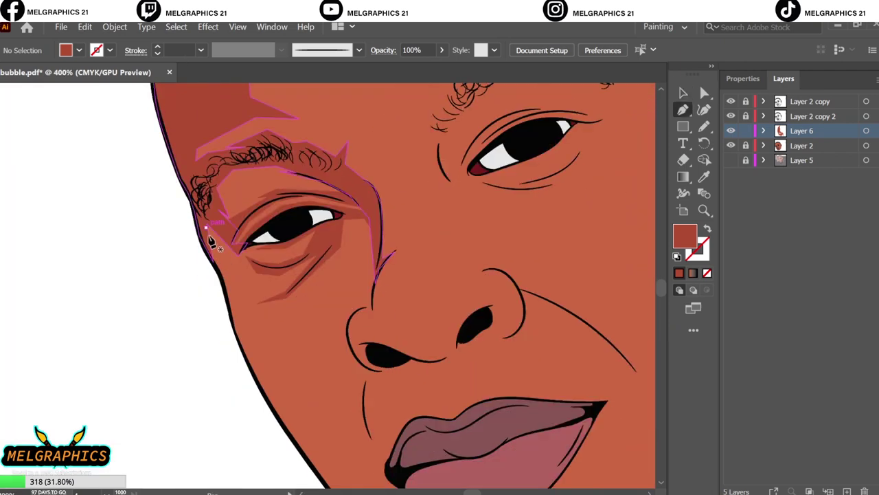
left_click(205, 227)
left_click(242, 304)
left_click(268, 371)
left_click(322, 424)
left_click(327, 447)
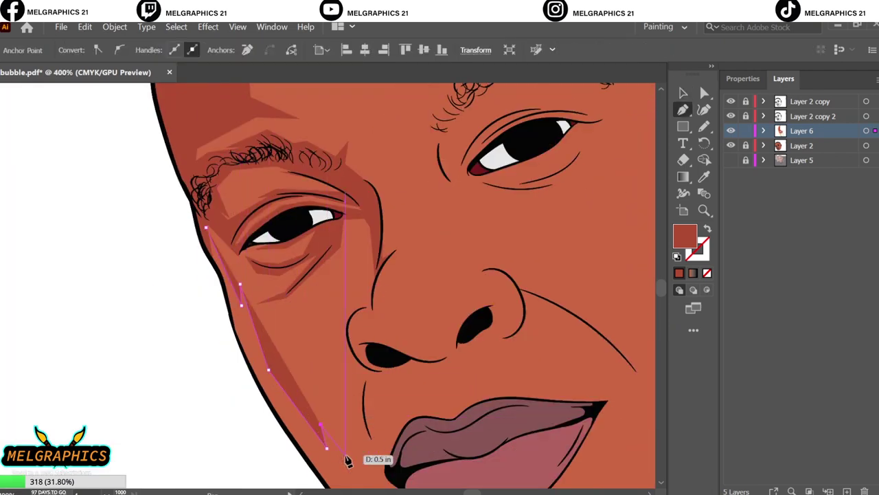
left_click(360, 397)
left_click(365, 367)
scroll(377, 371, "up", 2)
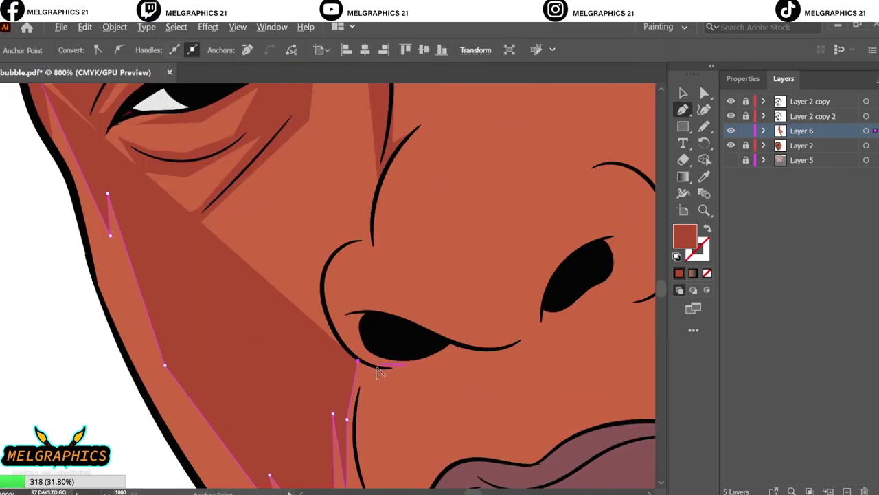
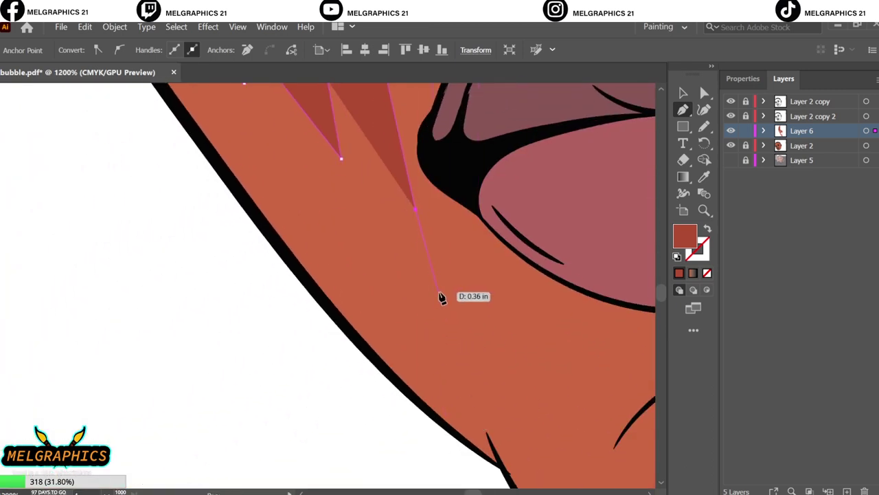
Pen-draw dark red shadow points down the lower cheek and along the jaw outline
left_click(475, 280)
left_click(458, 176)
left_click(508, 389)
scroll(507, 390, "down", 3)
scroll(508, 389, "right", 2)
left_click(512, 437)
left_click(462, 390)
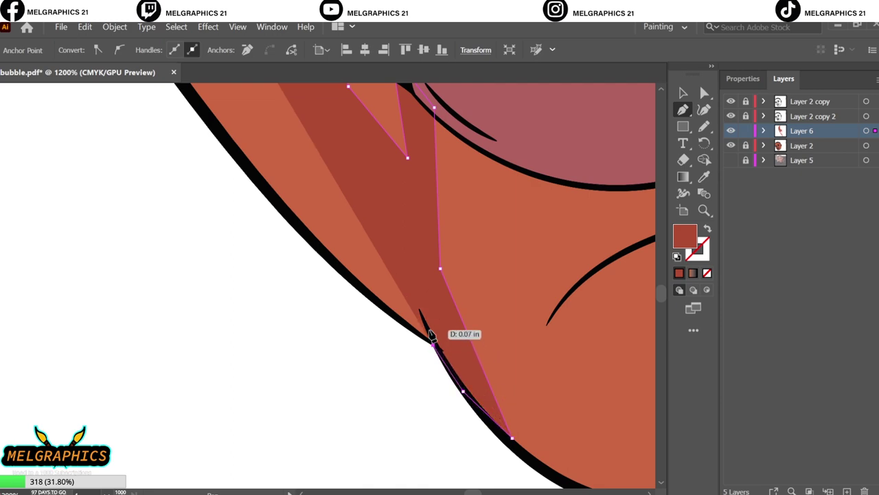
left_click(300, 248)
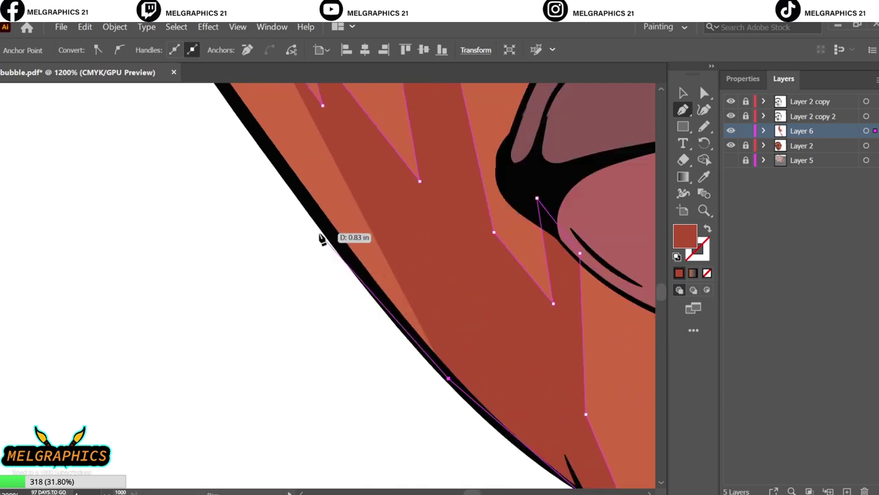
Stop drawing and fit the whole face on screen with Ctrl+0
scroll(309, 237, "up", 5)
scroll(248, 166, "up", 5)
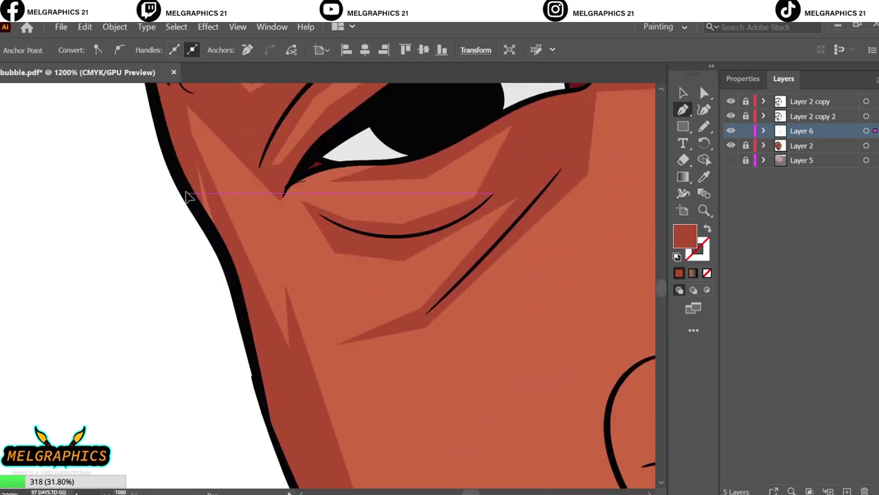
key("v")
key("ctrl+0")
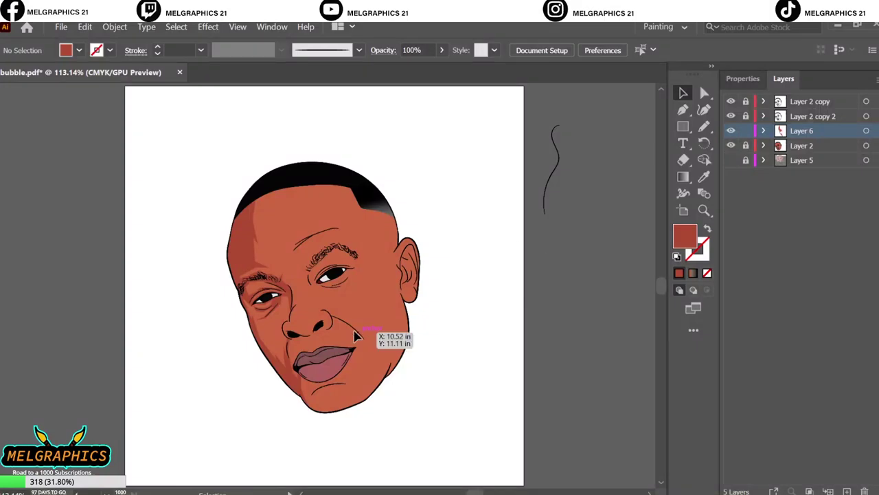
scroll(355, 335, "up", 4)
scroll(296, 384, "up", 3)
Outline a shadow shape under and above the left nostril, extending up the nose edge
key("p")
left_click(429, 409)
left_click(384, 446)
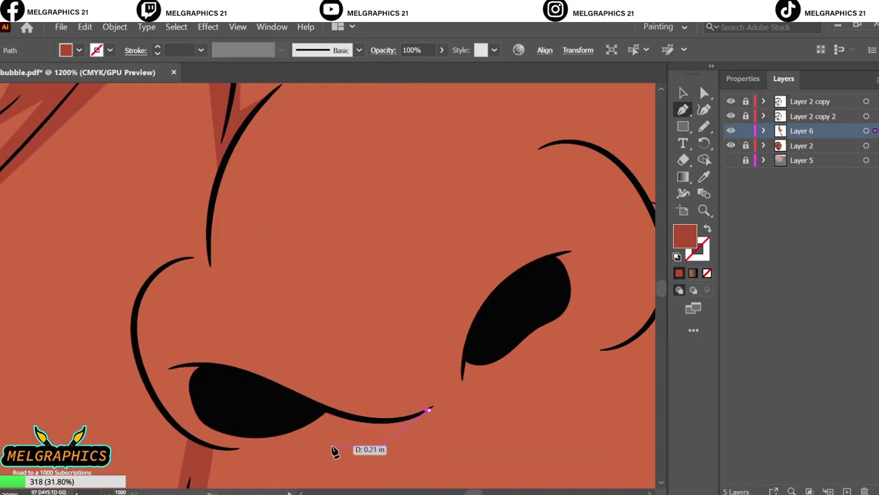
left_click(328, 447)
left_click(314, 435)
left_click(162, 433)
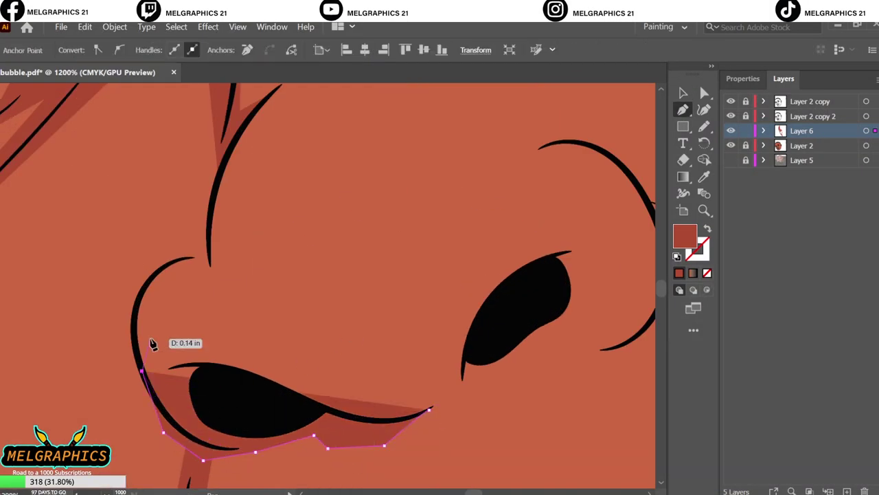
left_click(135, 324)
left_click(158, 353)
left_click(235, 353)
left_click(223, 305)
left_click(284, 362)
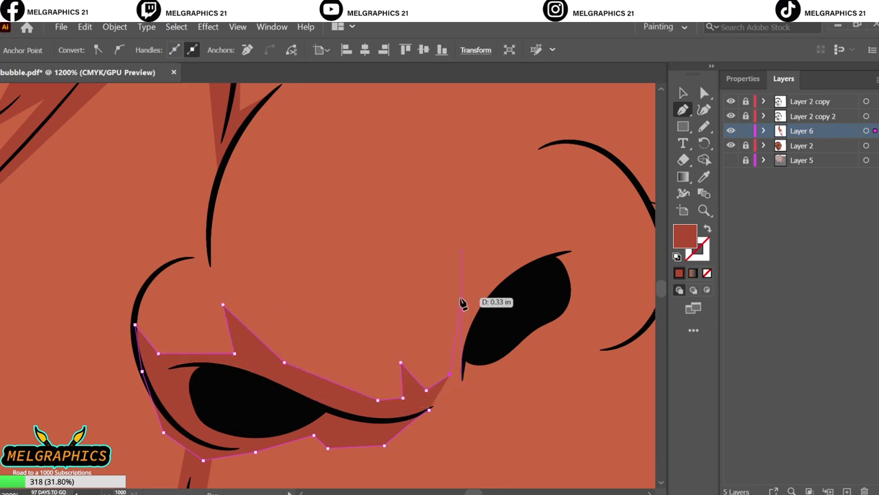
Continue the shadow around the right nostril and close the nostril shadow shape
left_click(535, 244)
left_click(588, 235)
left_click(598, 294)
left_click(585, 320)
scroll(490, 343, "right", 3)
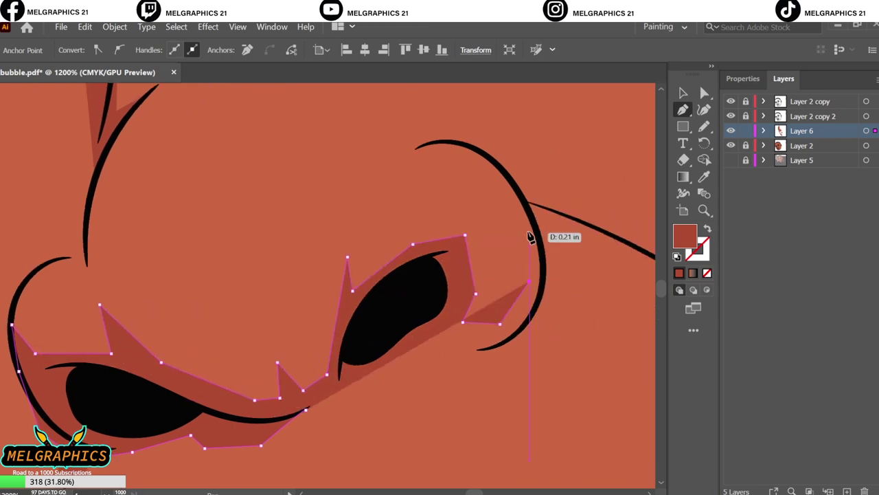
left_click(518, 211)
left_click(484, 157)
left_click(541, 232)
left_click(546, 272)
left_click(536, 313)
left_click(509, 340)
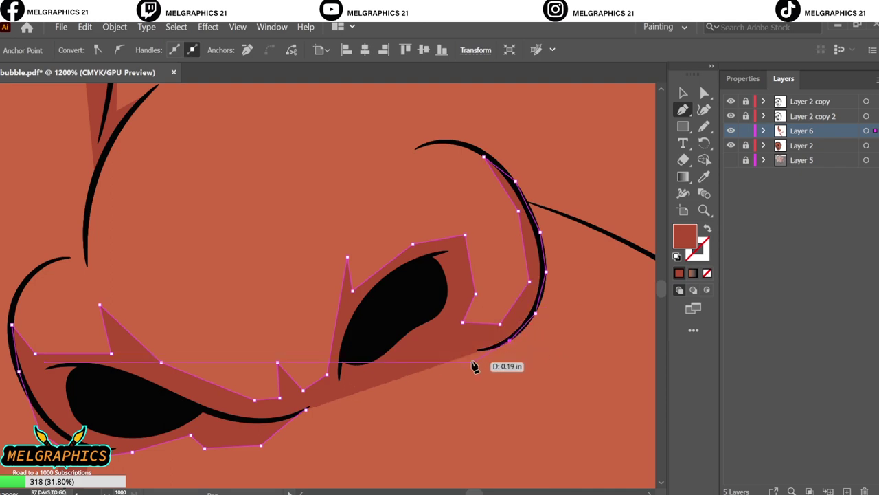
left_click(306, 412)
Start a curved shadow path along the side of the nose, zoomed in
scroll(314, 321, "down", 2)
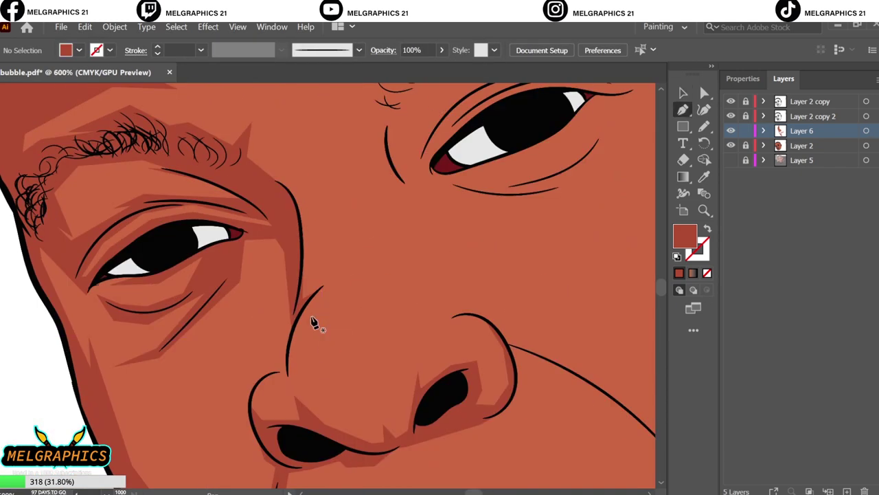
left_click_drag(277, 354, 261, 383)
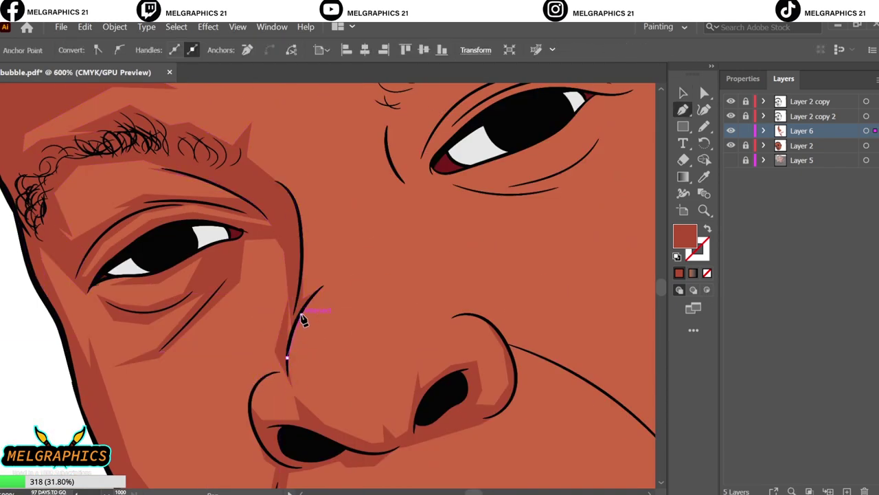
key("ctrl+equal")
key("ctrl+equal")
left_click_drag(263, 313, 235, 335)
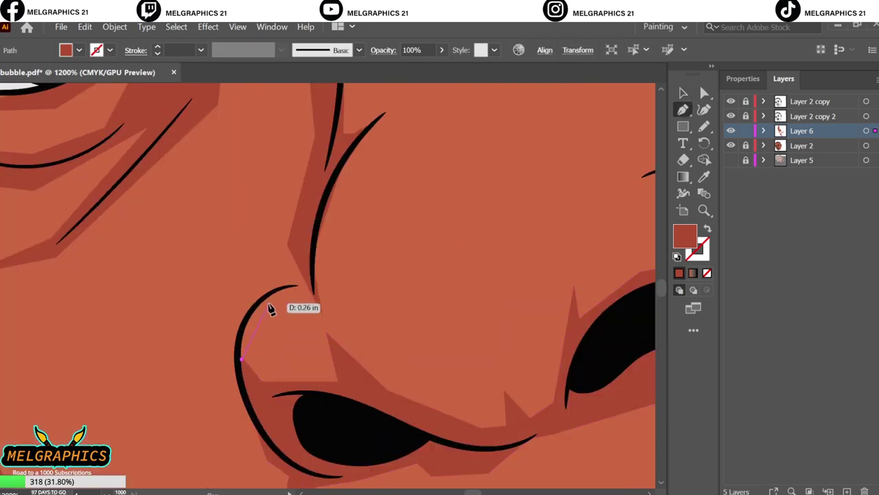
Draw a closed dark shadow shape along the underside of the lower lip
key("ctrl+0")
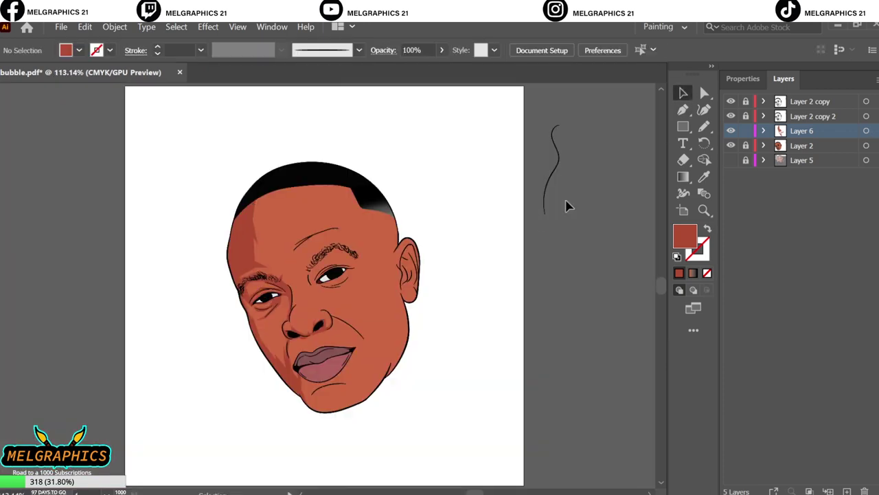
key("ctrl+equal")
key("ctrl+equal")
key("ctrl+equal")
key("ctrl+equal")
key("ctrl+equal")
left_click_drag(180, 422, 146, 468)
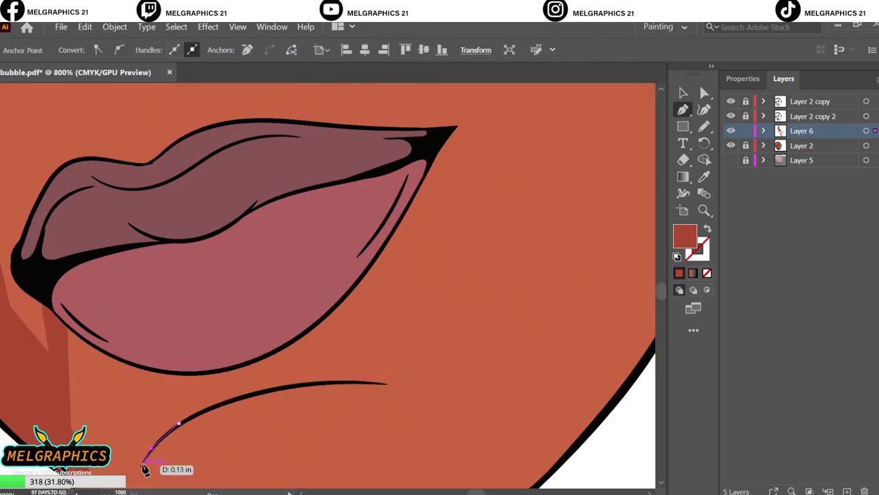
left_click(84, 336)
left_click(176, 358)
left_click(301, 333)
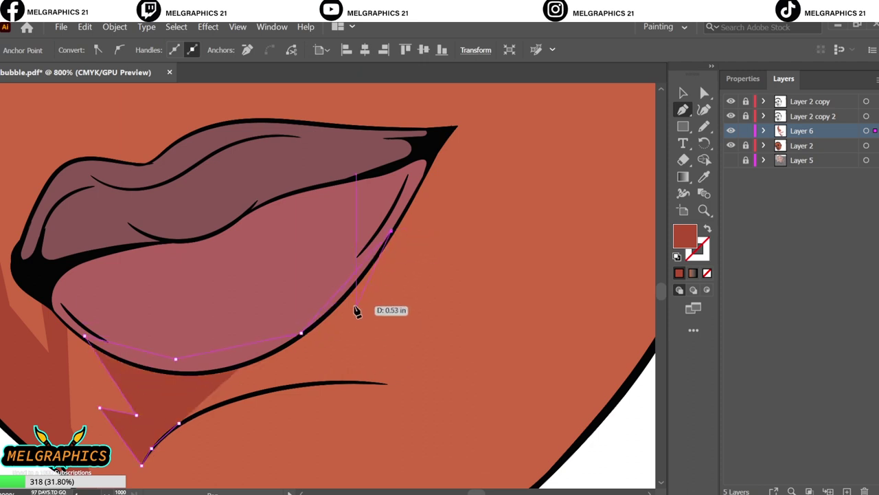
left_click(364, 383)
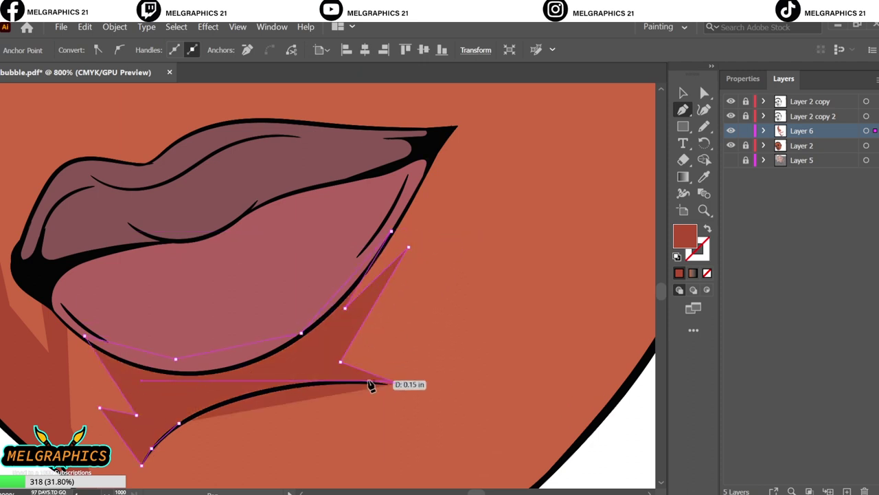
left_click(182, 422)
key("ctrl+0")
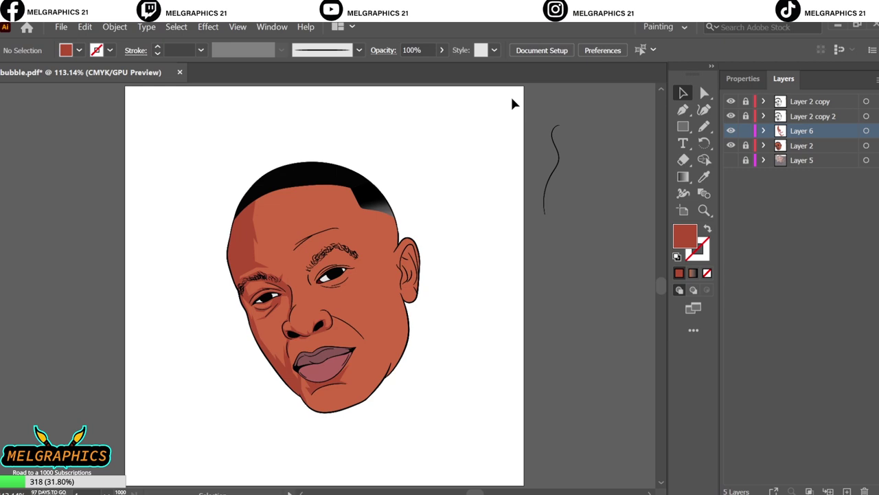
Begin the chin shadow at the chin and trace it up the jaw
key("p")
key("ctrl+equal")
key("ctrl+equal")
key("ctrl+equal")
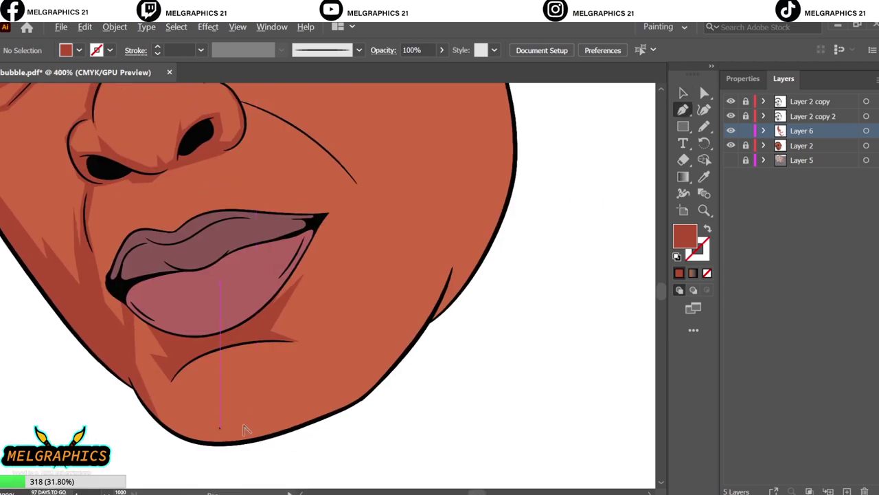
scroll(245, 435, "down", 2)
left_click(237, 434)
left_click(422, 386)
left_click(564, 123)
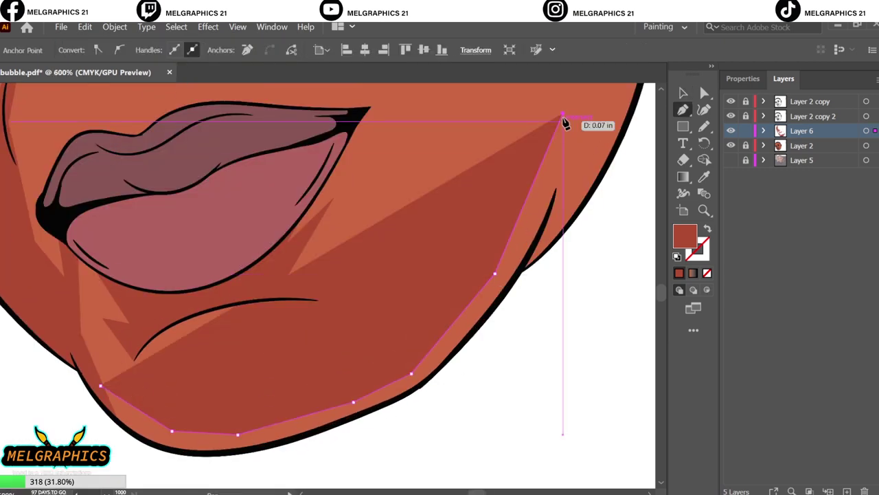
scroll(550, 128, "up", 5)
scroll(443, 253, "down", 3)
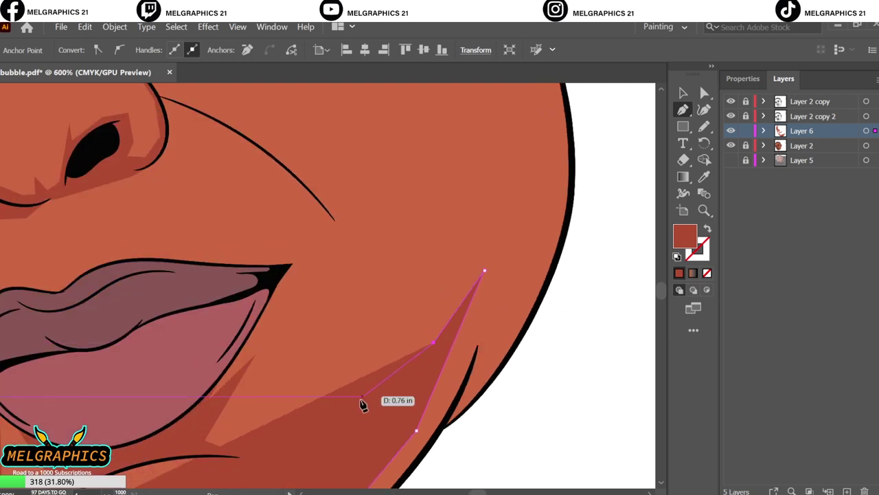
Zigzag the chin shadow from beside the mouth up the right cheek
left_click(343, 410)
left_click(418, 176)
left_click(459, 133)
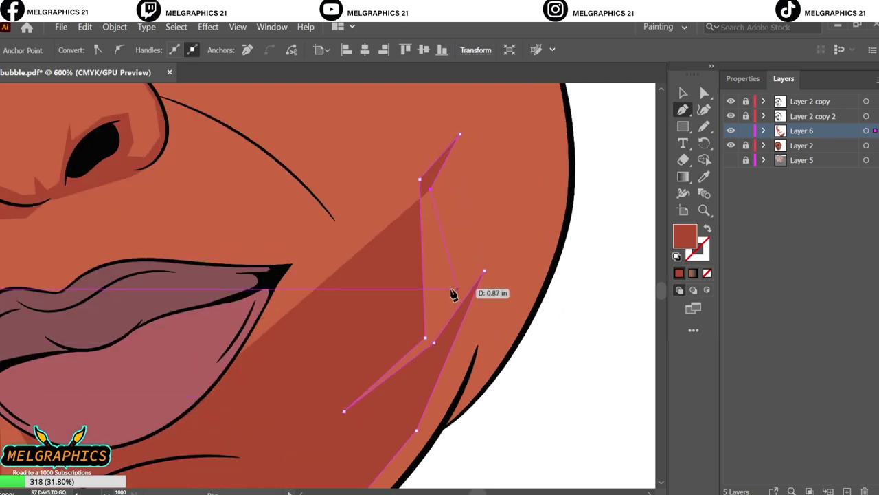
left_click(444, 303)
left_click(485, 270)
left_click(523, 338)
Run the shadow down the jaw and bottom chin outline, closing it at its start
scroll(483, 221, "down", 5)
left_click(488, 202)
left_click(462, 232)
left_click(441, 251)
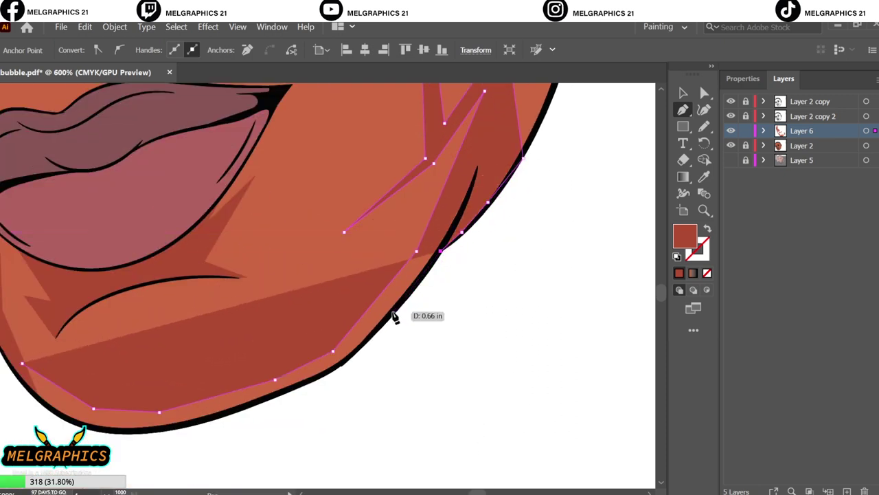
left_click(393, 312)
left_click(349, 359)
left_click(315, 386)
key("ctrl+equal")
key("ctrl+equal")
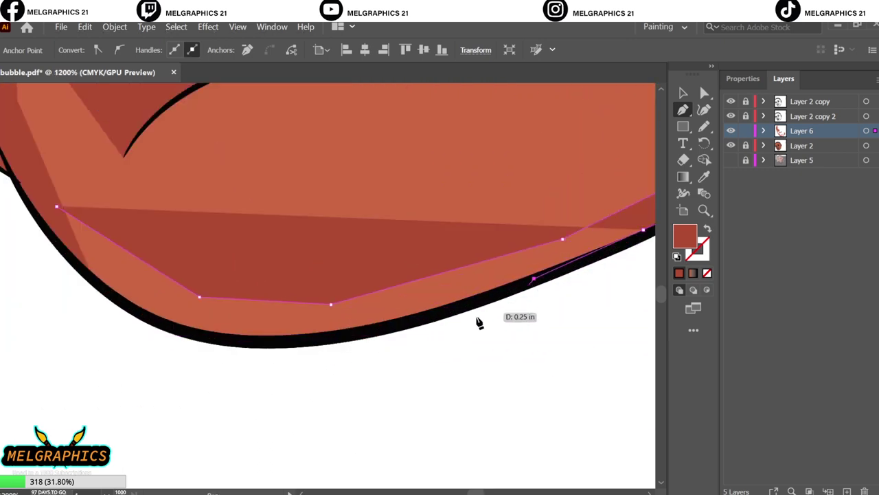
left_click(147, 318)
left_click(57, 205)
Deselect everything and fit the whole face back into view
key("v")
key("ctrl+shift+a")
key("ctrl+0")
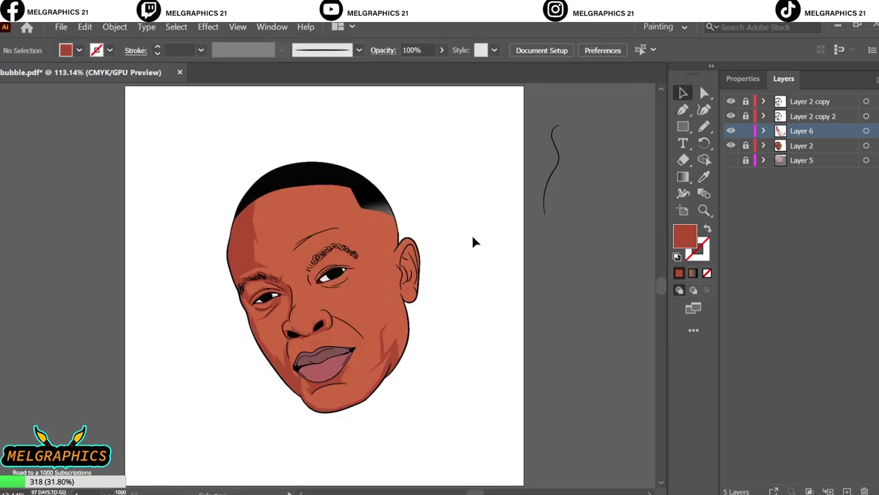
Draw a small closed triangular shadow shape on the cheek with the Pen tool
scroll(410, 326, "up", 3, "alt")
key("p")
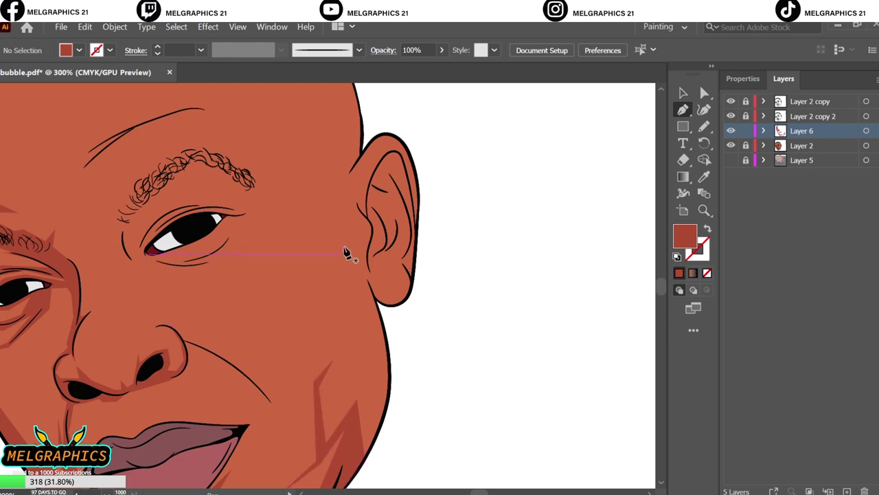
left_click(344, 244)
left_click(337, 302)
left_click(305, 318)
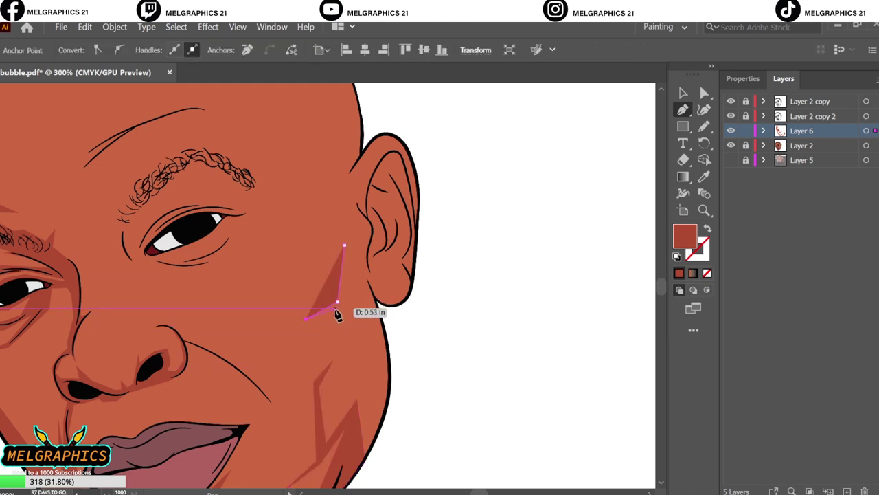
left_click(344, 238)
key("v")
Draw a closed shadow shape along the jaw edge and cheek outline
key("ctrl+shift+a")
scroll(274, 312, "up", 2, "alt")
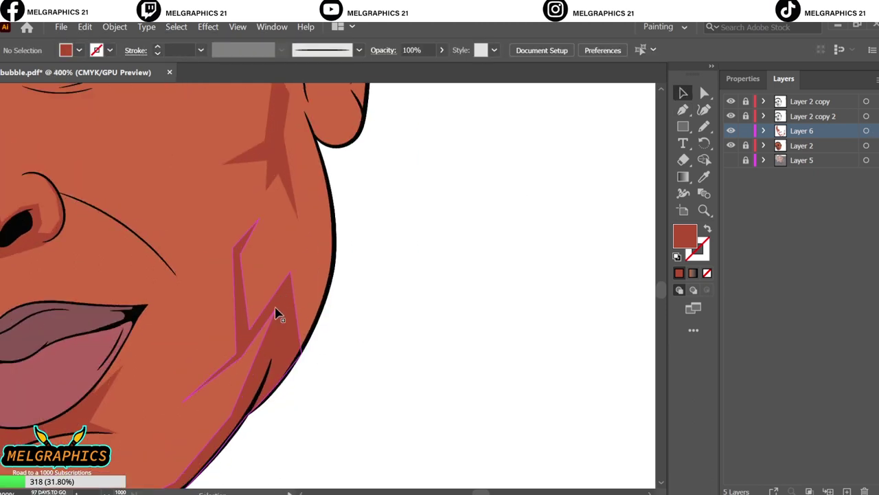
left_click(273, 302)
left_click(276, 223)
left_click(302, 223)
scroll(323, 258, "up", 2)
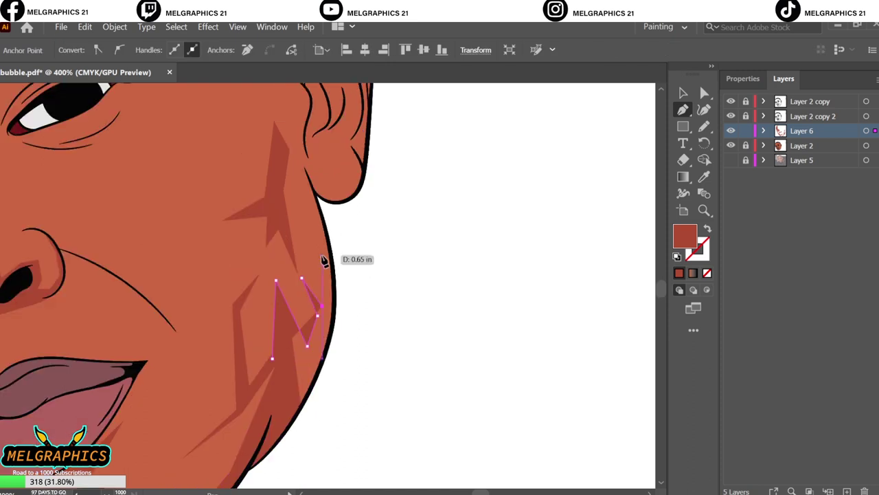
left_click(323, 267)
left_click(318, 215)
scroll(330, 226, "up", 2, "alt")
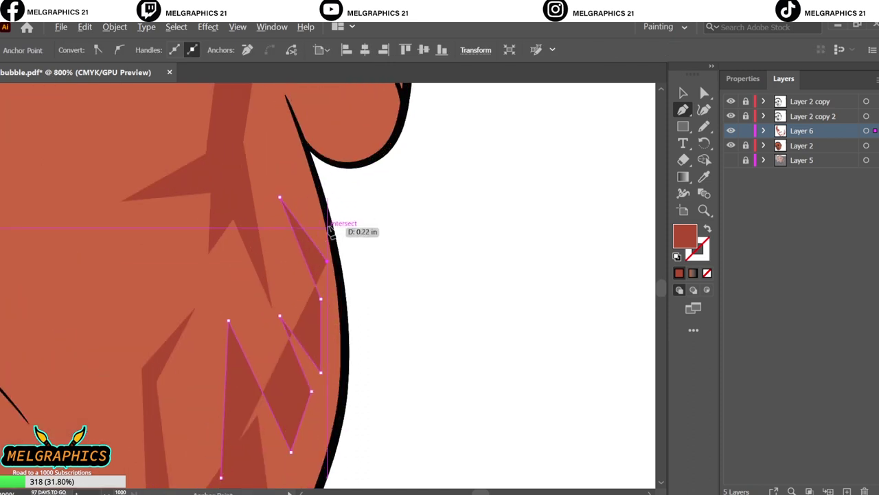
left_click(343, 174)
left_click(336, 270)
left_click(300, 368)
left_click(220, 309)
key("v")
Start a shadow beside the ear with a curved edge running toward the jaw line
key("ctrl+shift+a")
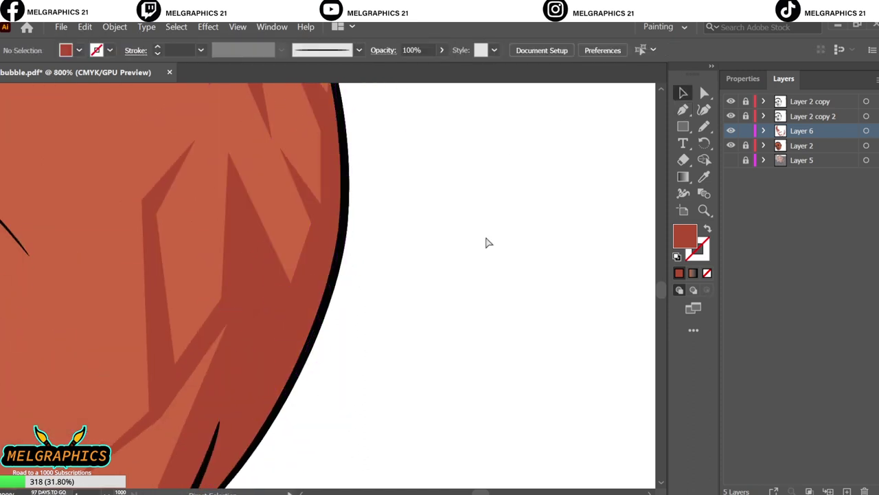
key("ctrl+0")
scroll(404, 285, "up", 5, "alt")
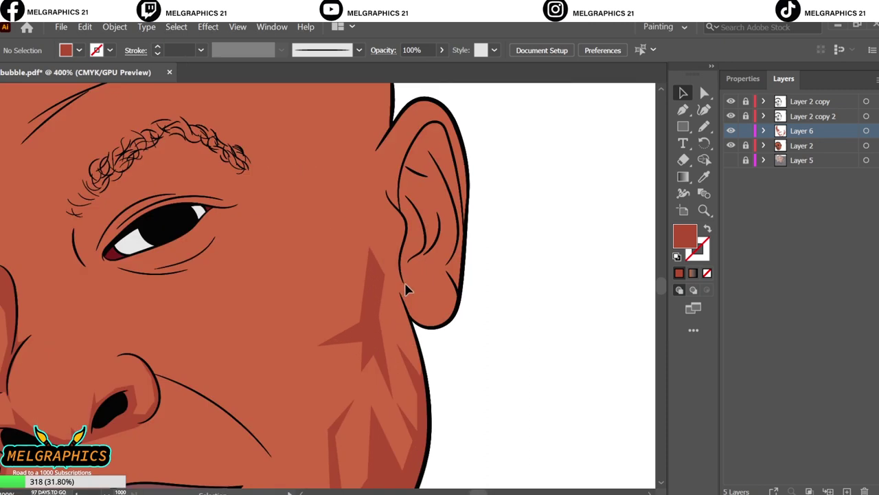
left_click(374, 254)
scroll(408, 403, "up", 3)
scroll(415, 404, "up", 3, "alt")
left_click_drag(409, 429, 424, 486)
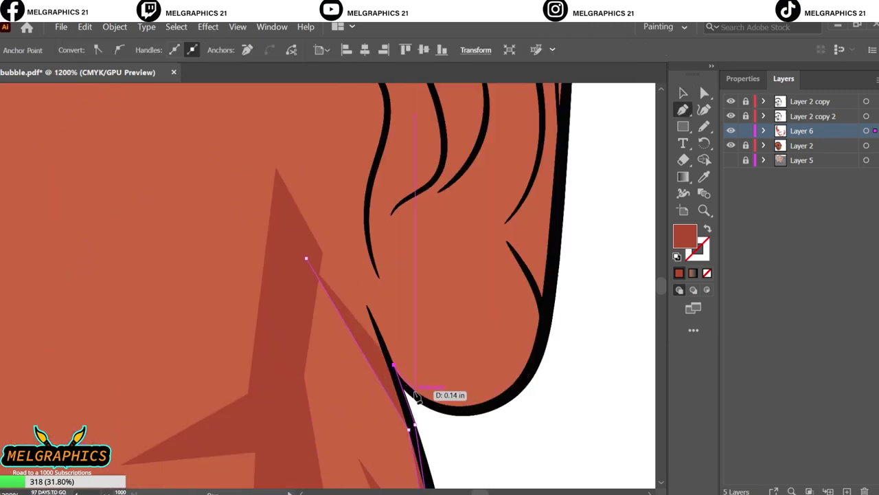
scroll(409, 395, "up", 2, "alt")
left_click(365, 309)
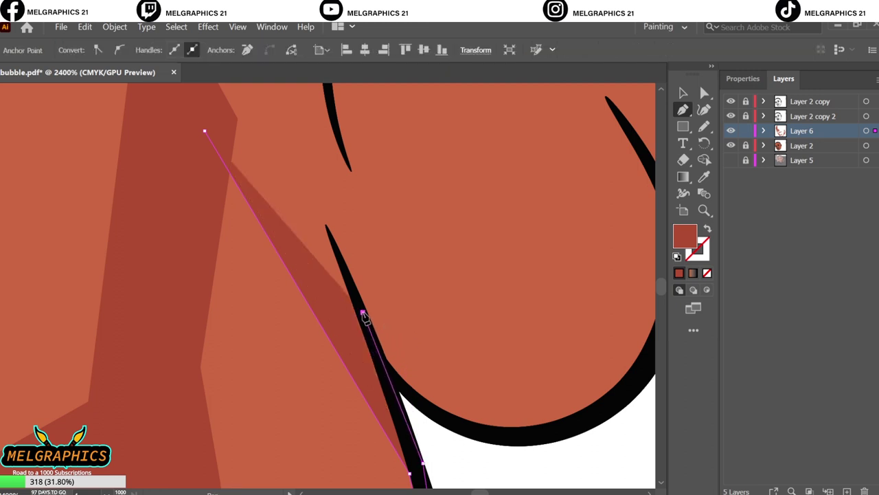
Trace that shadow along the jaw curve and up the cheek to finish it
scroll(654, 280, "right", 3)
left_click(335, 424)
left_click(405, 434)
left_click(554, 334)
left_click(468, 376)
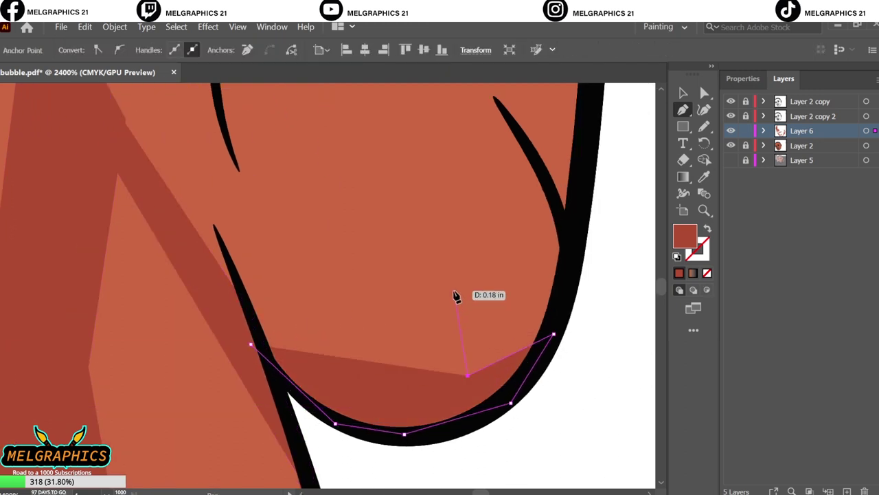
left_click(479, 132)
left_click(459, 300)
left_click(210, 196)
scroll(211, 196, "up", 3)
left_click(69, 142)
scroll(190, 398, "up", 3)
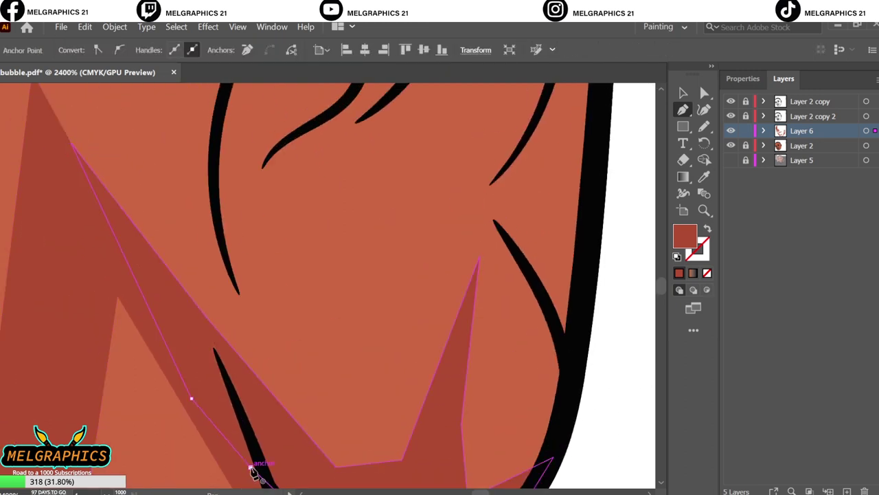
scroll(312, 364, "up", 3)
scroll(312, 364, "down", 1, "alt")
left_click(268, 300)
Outline a small shadow inside the ear fold, extending up the inner fold
left_click(286, 318)
left_click(327, 309)
left_click(358, 243)
left_click(358, 300)
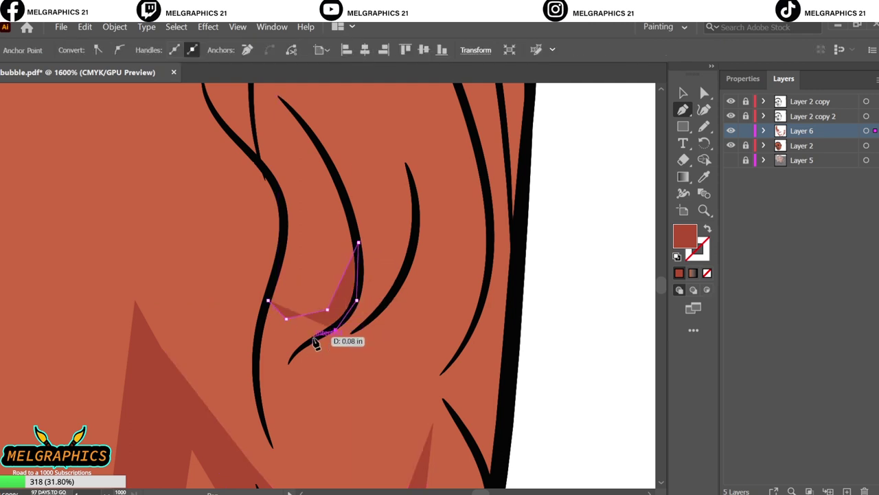
left_click(292, 401)
scroll(291, 401, "down", 1, "alt")
scroll(291, 402, "up", 3)
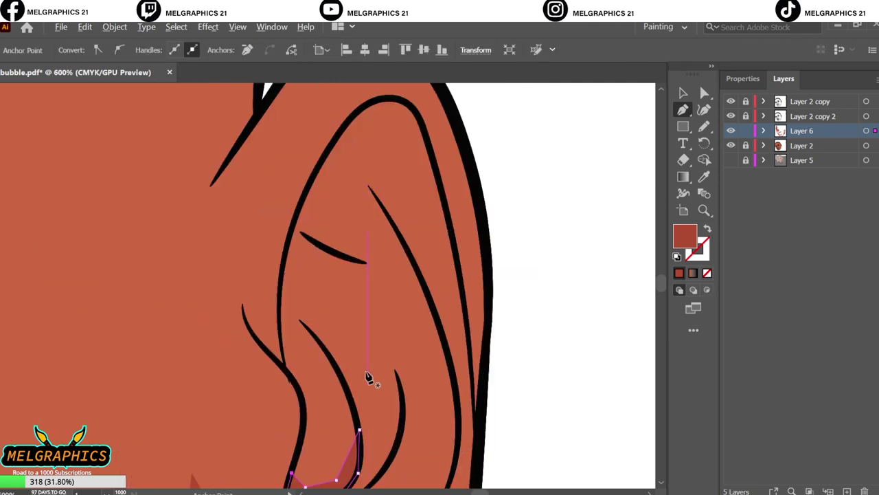
left_click(338, 375)
left_click(299, 296)
Trace a closed shadow shape up inside the ear and around its upper curve
left_click(304, 227)
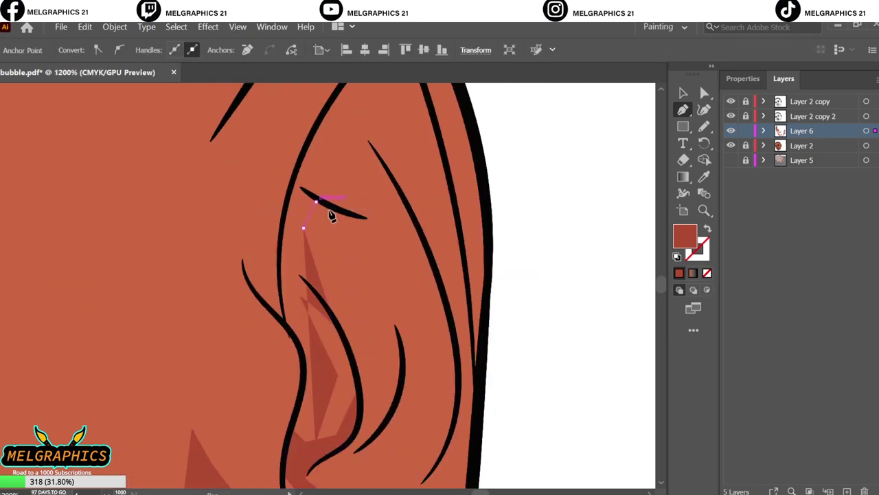
left_click(343, 198)
left_click(393, 206)
scroll(313, 173, "up", 3)
left_click(349, 228)
left_click(383, 260)
left_click(426, 337)
left_click(431, 208)
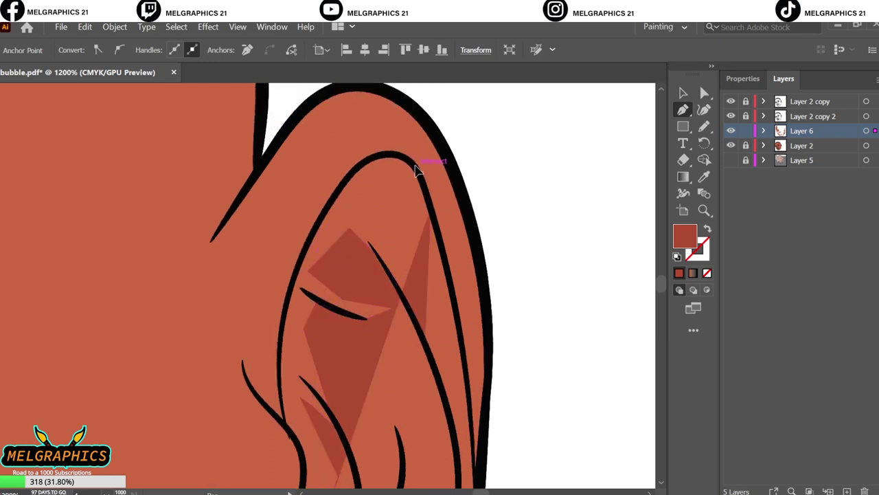
left_click(391, 156)
left_click(337, 187)
left_click(309, 242)
Add a thin shadow along the inner ear fold and fit the portrait in view
scroll(296, 344, "down", 3)
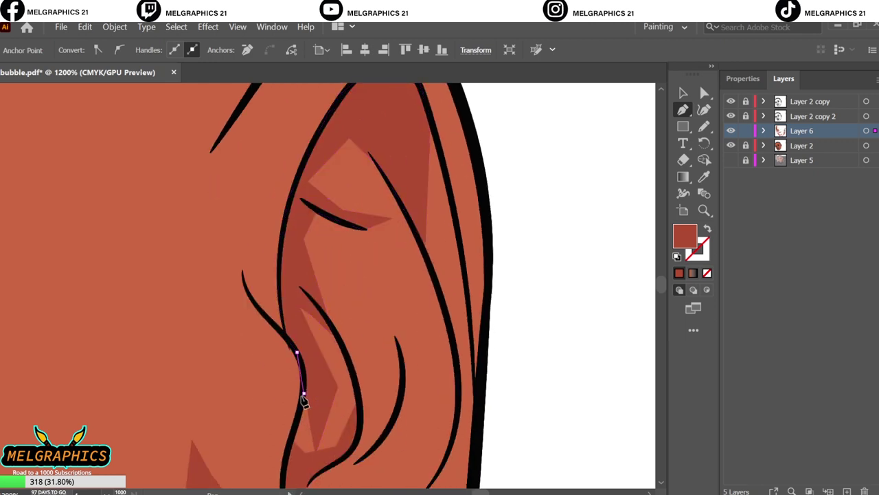
left_click(313, 455)
left_click(557, 279, "ctrl")
key("ctrl+0")
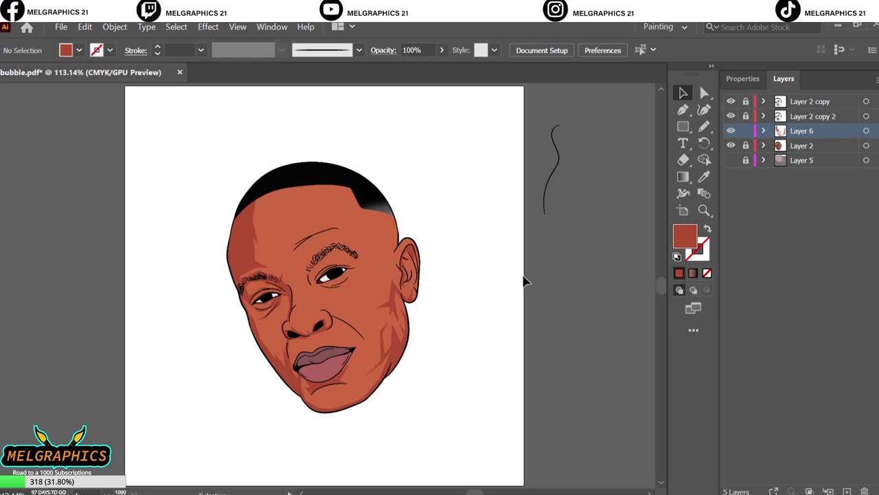
scroll(422, 285, "up", 5)
Draw a closed shadow shape along the outer ear rim, then deselect it and fit the artboard
left_click(328, 160)
left_click(339, 283)
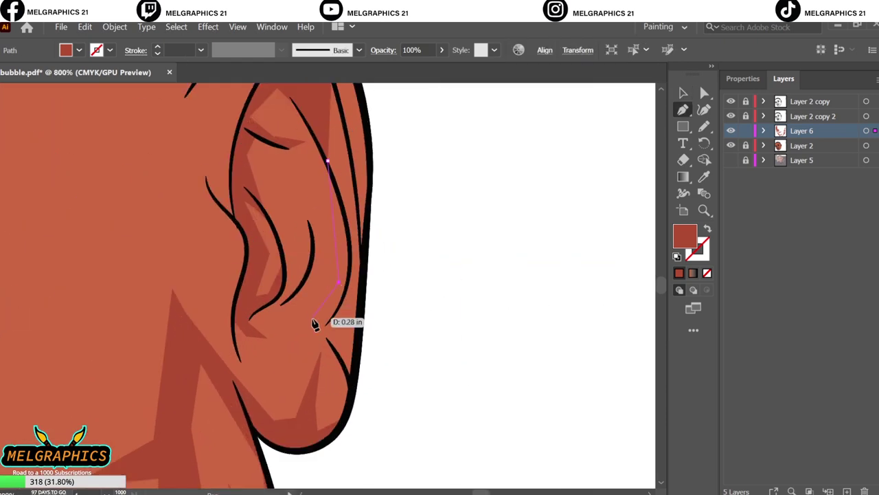
left_click(312, 321)
left_click(281, 319)
left_click(323, 331)
left_click(348, 371)
left_click(339, 320)
left_click(364, 256)
left_click(346, 194)
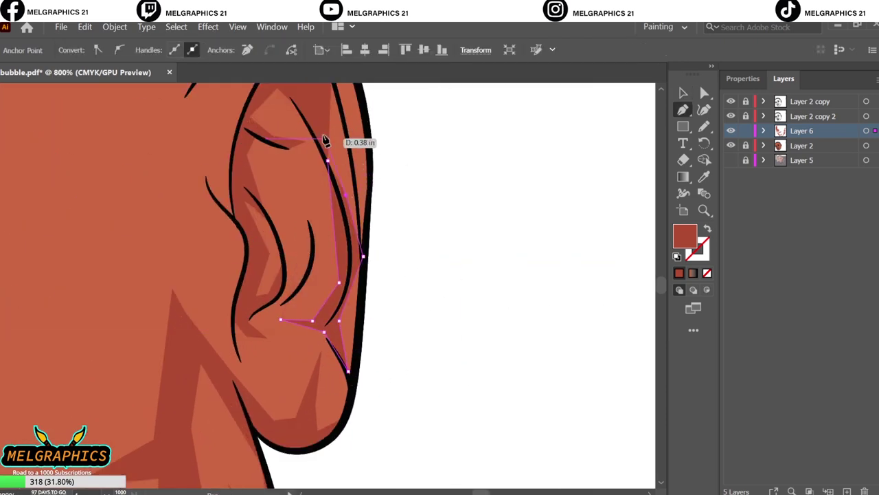
left_click(560, 184)
key("ctrl+0")
scroll(403, 226, "up", 3)
Draw a curved shadow from the hairline down the temple beside the ear and back
key("p")
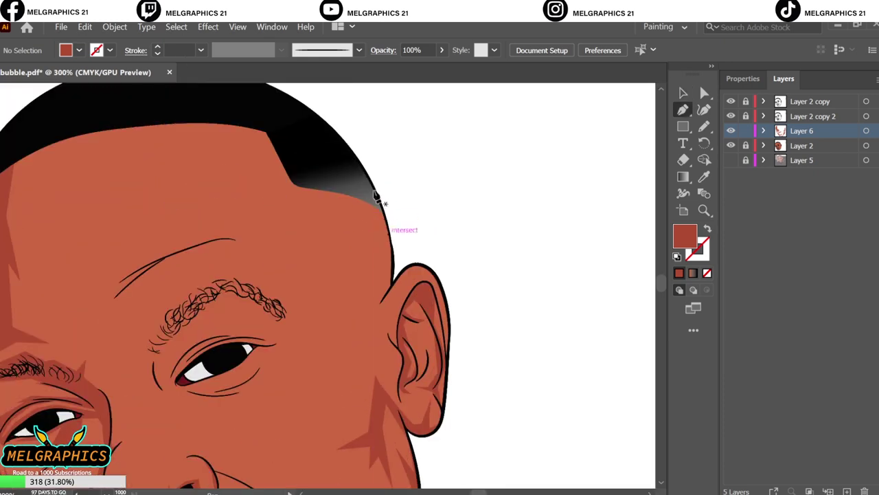
left_click(380, 232)
left_click_drag(383, 279, 383, 307)
scroll(398, 337, "up", 2)
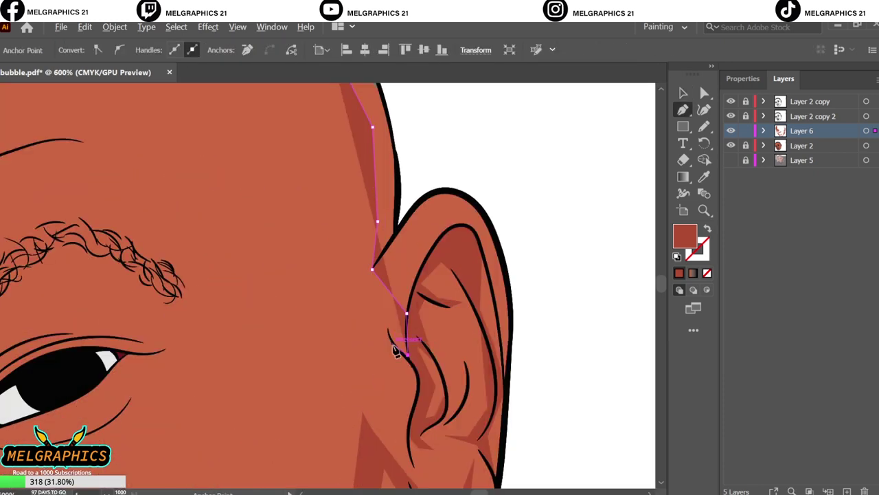
left_click(373, 352)
left_click(381, 400)
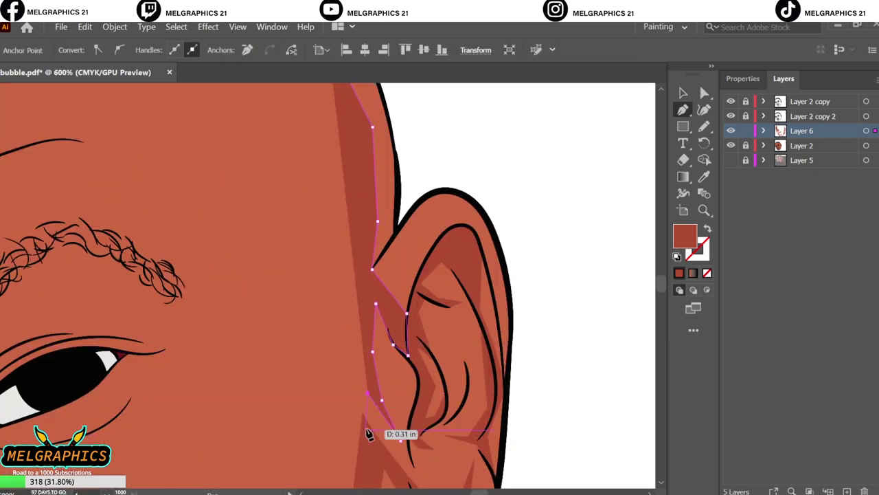
left_click(220, 320)
scroll(314, 275, "up", 2)
scroll(271, 344, "up", 3)
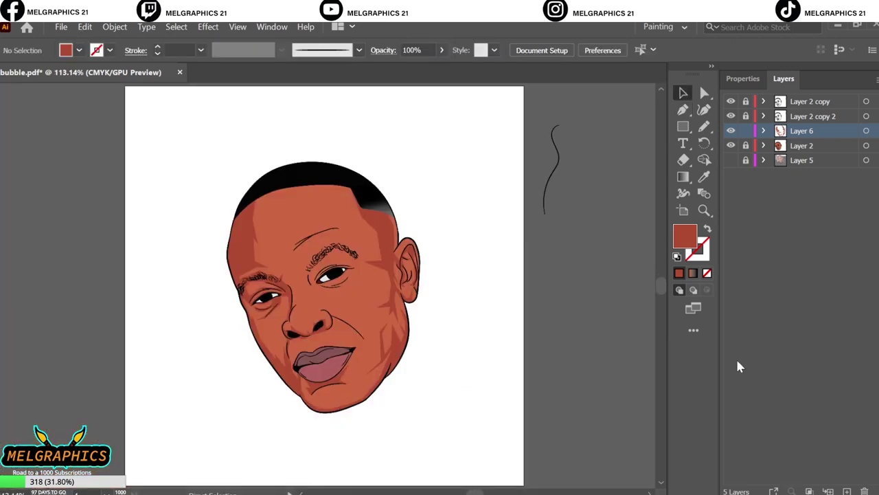
Start a shadow at the nostril edge and trace it down the smile line to the mouth corner
scroll(489, 338, "up", 5)
scroll(402, 308, "down", 3)
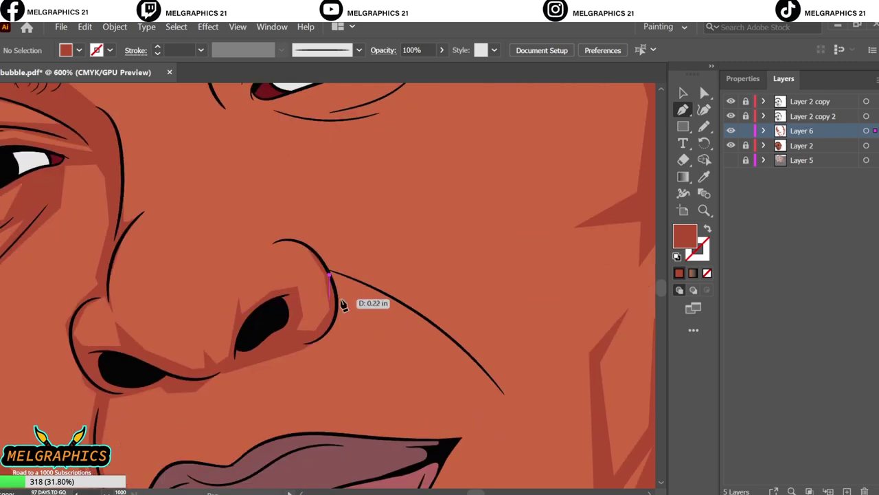
left_click(330, 274)
left_click_drag(488, 388, 487, 419)
scroll(502, 426, "down", 2)
left_click(507, 314)
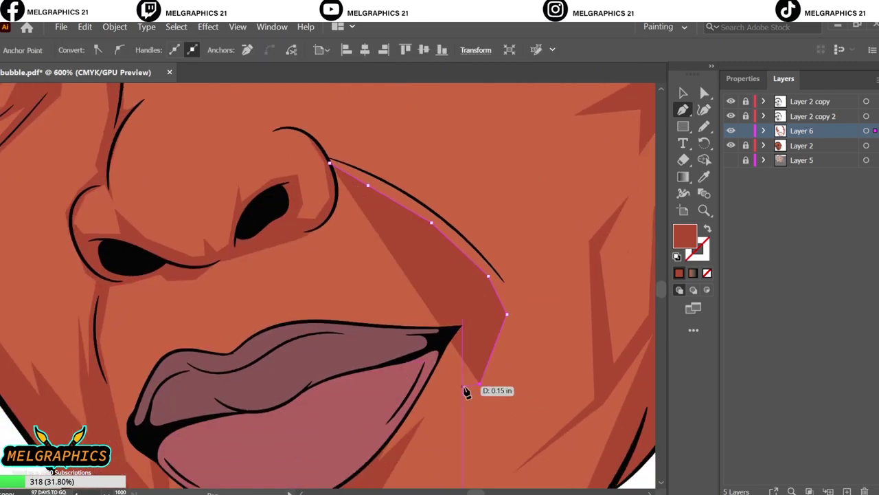
left_click(479, 383)
left_click(448, 374)
scroll(416, 464, "down", 1)
Run the smile-line shadow back up the cheek and close the shape
left_click(481, 369)
left_click(518, 299)
left_click(536, 230)
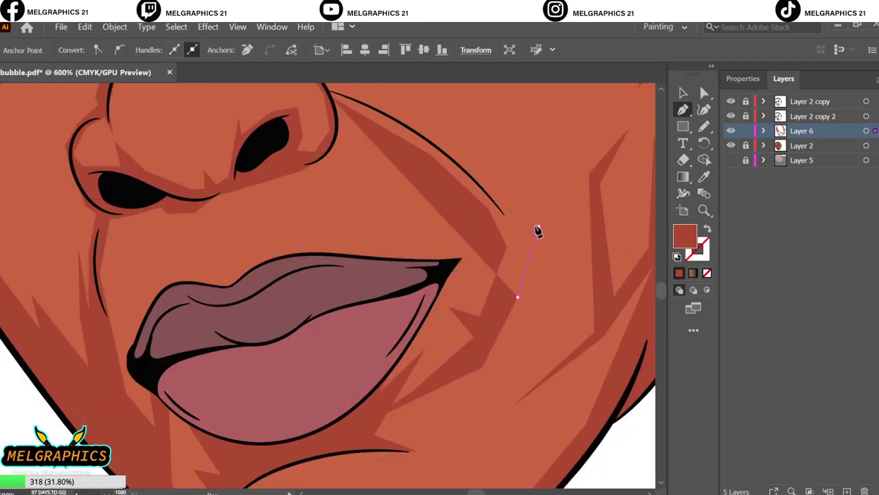
scroll(536, 232, "up", 2)
left_click(467, 241)
left_click(464, 224)
Begin a shadow on the side of the nose and trace it around the eyebrow's inner end
scroll(609, 247, "down", 5)
scroll(498, 204, "up", 2)
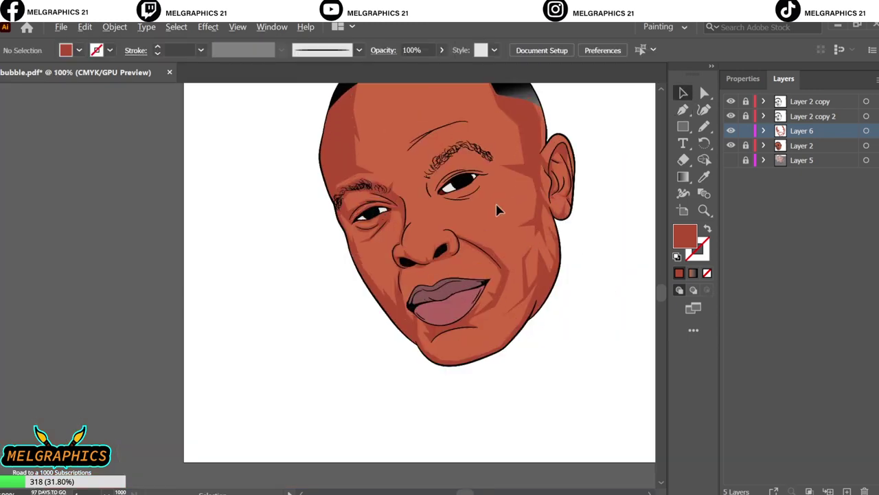
scroll(355, 309, "up", 3)
left_click_drag(385, 385, 359, 377)
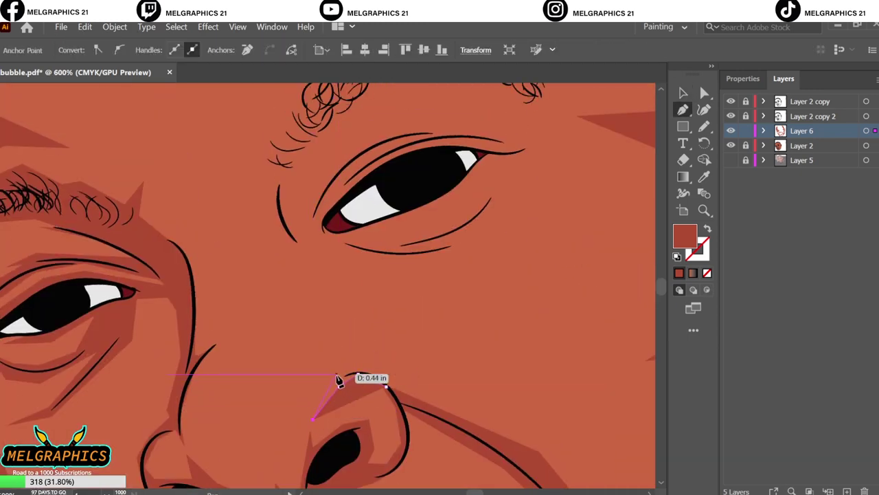
left_click(306, 254)
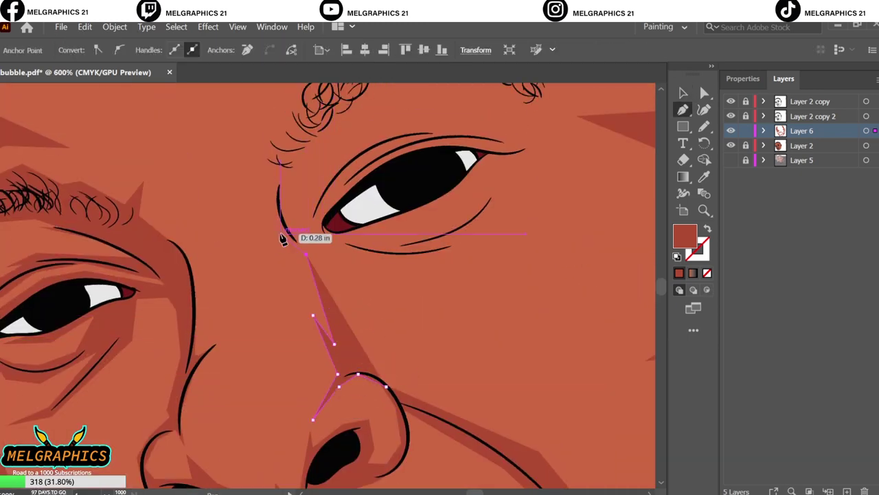
scroll(275, 169, "up", 3)
left_click(267, 256)
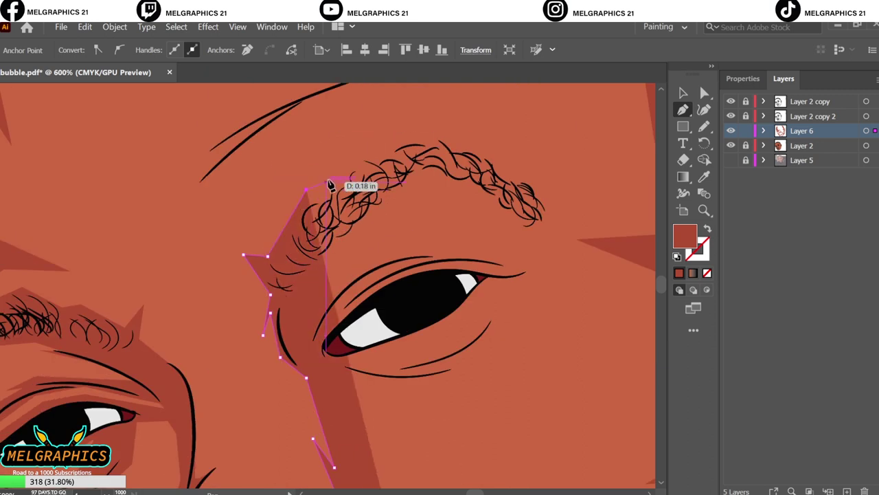
left_click(306, 189)
left_click(388, 124)
left_click(458, 130)
Trace the shadow over the right eyebrow, round its outer end and back along its lower edge
left_click(508, 158)
left_click(553, 190)
left_click(556, 225)
left_click(524, 274)
left_click(493, 202)
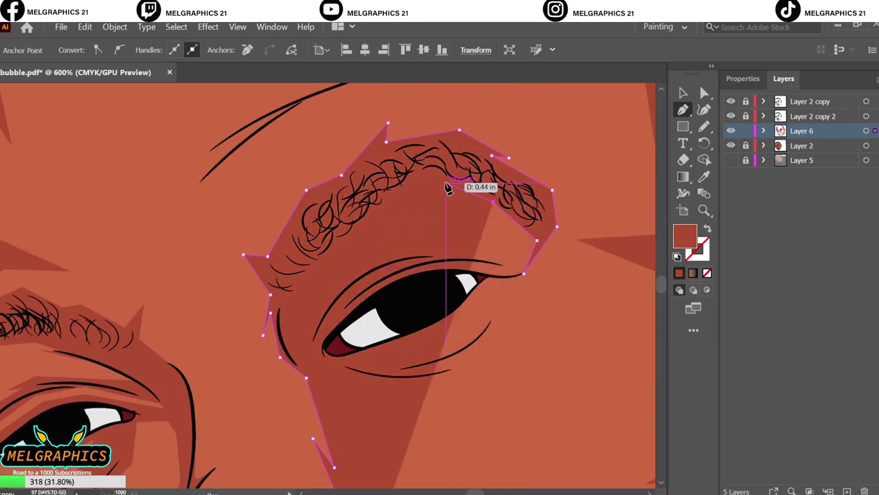
left_click(388, 209)
left_click(292, 300)
Trace the shadow along the upper eyelid to the outer eye corner
left_click(439, 256)
left_click(488, 255)
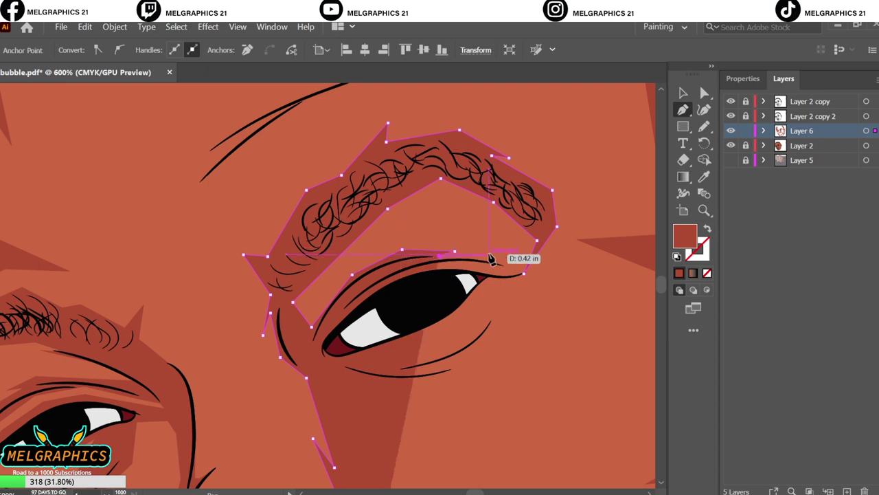
left_click(530, 282)
left_click(444, 278)
left_click(344, 327)
left_click(328, 344)
Run the shadow along the lower eyelid and down the nose side to close the eye-socket shape
left_click(451, 305)
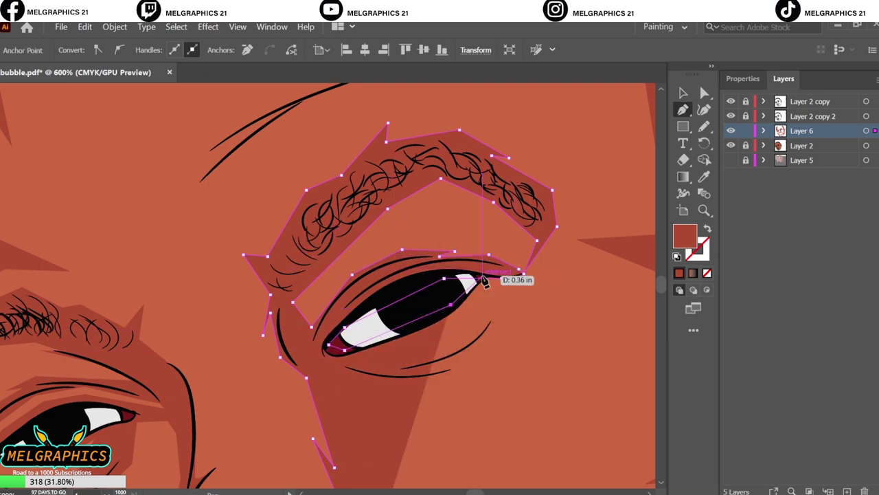
left_click(503, 301)
left_click(487, 318)
left_click(492, 336)
left_click(459, 341)
left_click(429, 351)
left_click(485, 355)
left_click(459, 358)
left_click(435, 382)
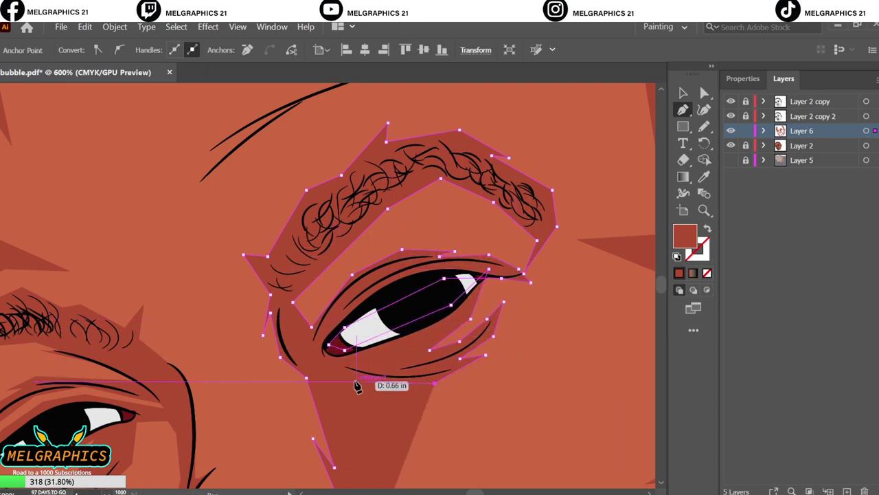
left_click(335, 376)
scroll(357, 382, "down", 3)
Finish the eye shadow and draw a small shadow beside the nose near the eye
left_click(682, 93)
key("ctrl+0")
left_click(439, 196)
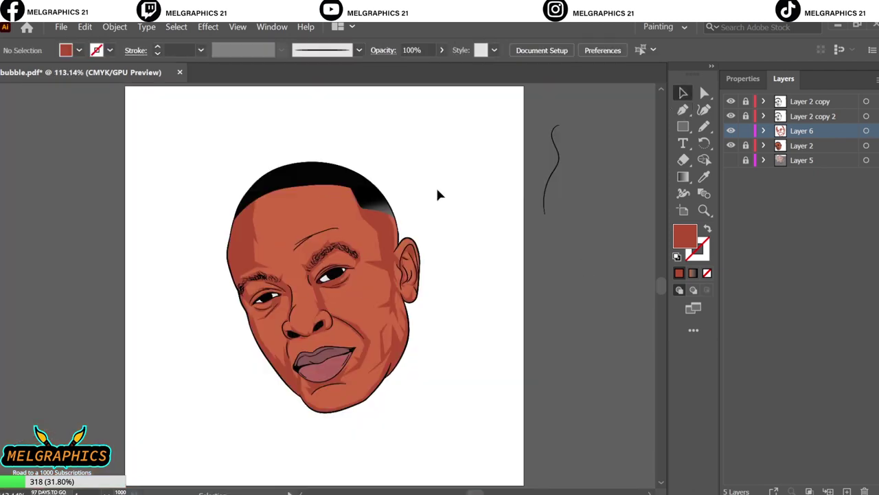
scroll(249, 250, "up", 5)
key("p")
left_click(220, 294)
left_click(254, 261)
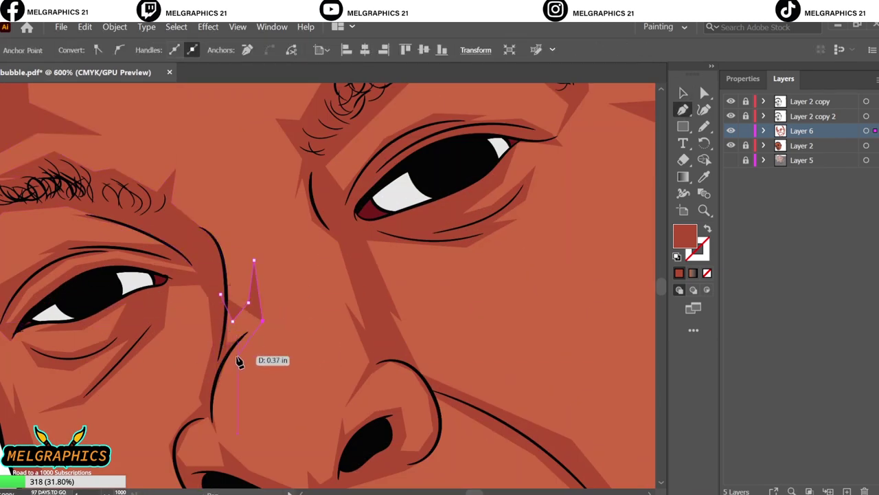
left_click(234, 359)
left_click(226, 392)
Draw a second angular shadow shape beside the nose
key("v")
key("ctrl+0")
left_click(547, 296)
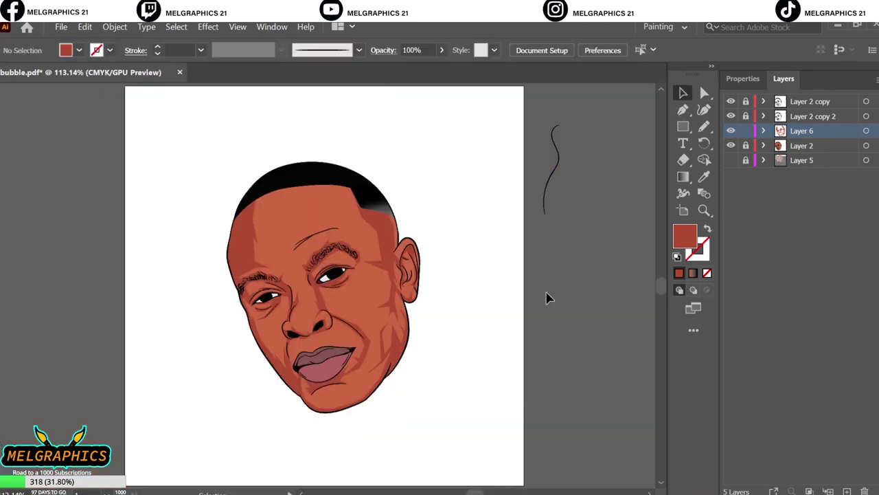
scroll(322, 313, "up", 3)
left_click(335, 319)
left_click(320, 290)
left_click(315, 272)
left_click(261, 266)
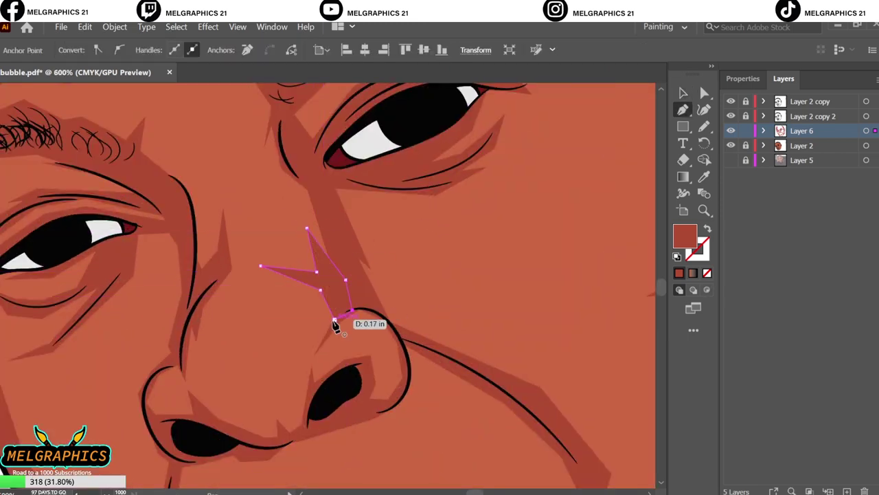
key("ctrl+0")
Draw a small shadow shape on the brow with one curved corner
scroll(306, 318, "up", 5)
left_click(298, 414)
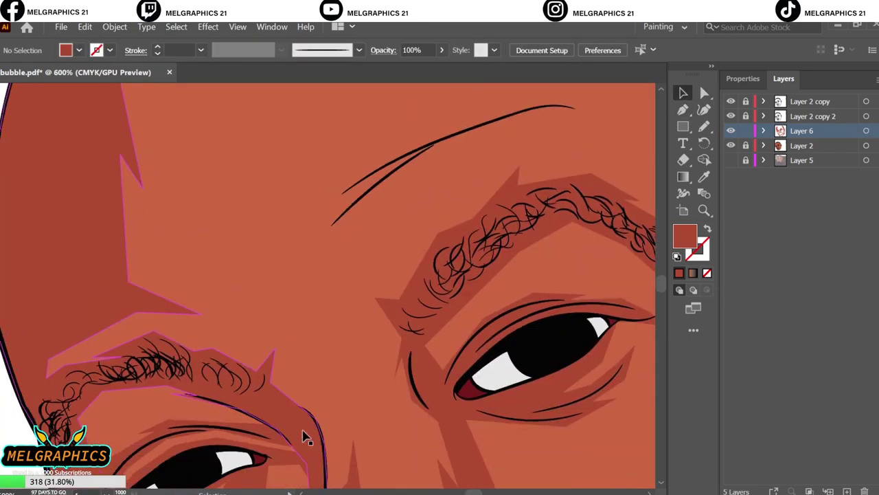
left_click(320, 451)
left_click(335, 419)
left_click_drag(410, 396, 395, 393)
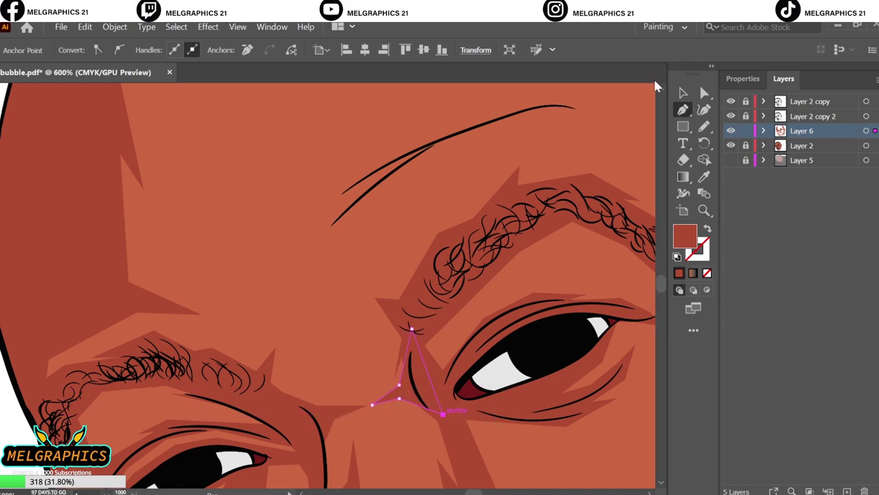
key("v")
key("ctrl+0")
Start a shadow around the forehead crease, extending it leftward with curved points
key("p")
scroll(385, 247, "up", 3)
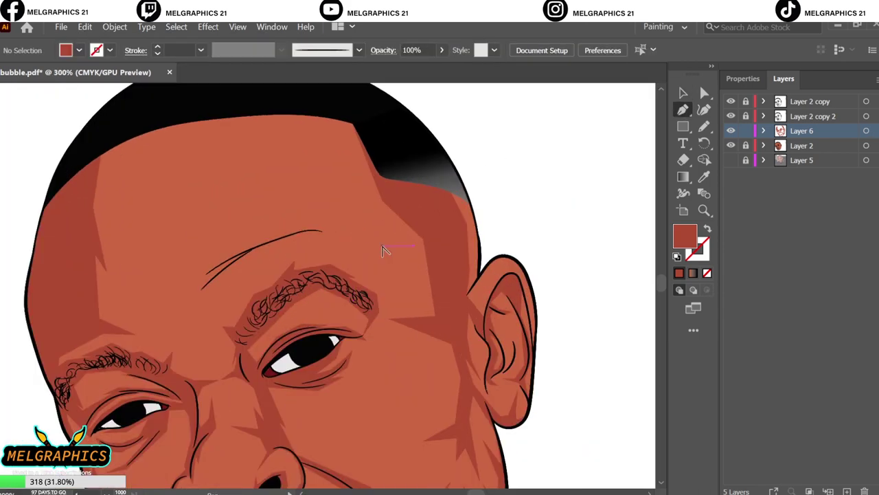
scroll(344, 316, "up", 2)
left_click(318, 352)
left_click(305, 370)
left_click_drag(323, 390, 332, 334)
left_click(313, 303)
left_click_drag(282, 314, 294, 337)
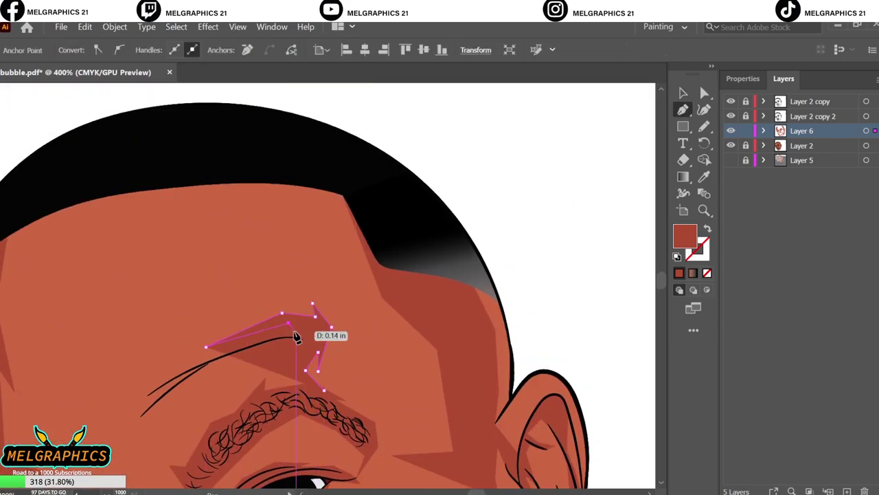
left_click(208, 354)
Curve the forehead shadow's lower edge along the brow and close the shape
left_click_drag(122, 393, 140, 397)
left_click_drag(118, 444, 137, 416)
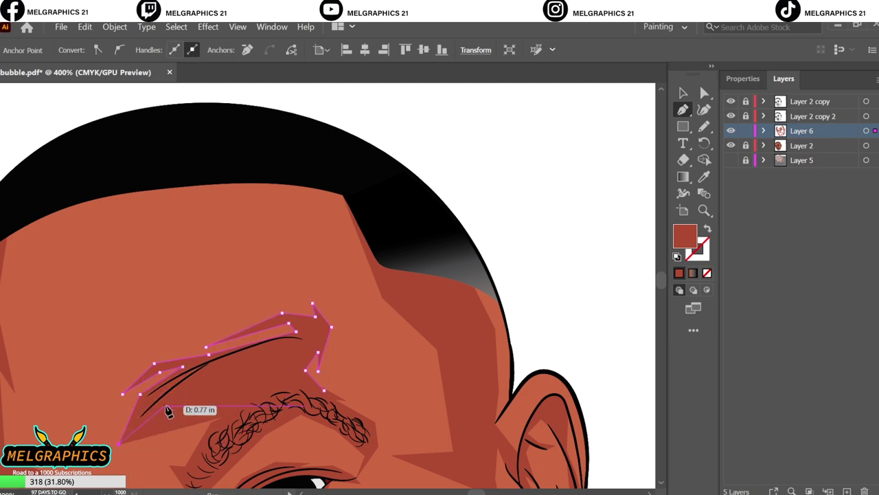
left_click(211, 374)
left_click(279, 367)
left_click(284, 358)
left_click_drag(260, 409, 325, 413)
left_click(575, 230)
key("ctrl+0")
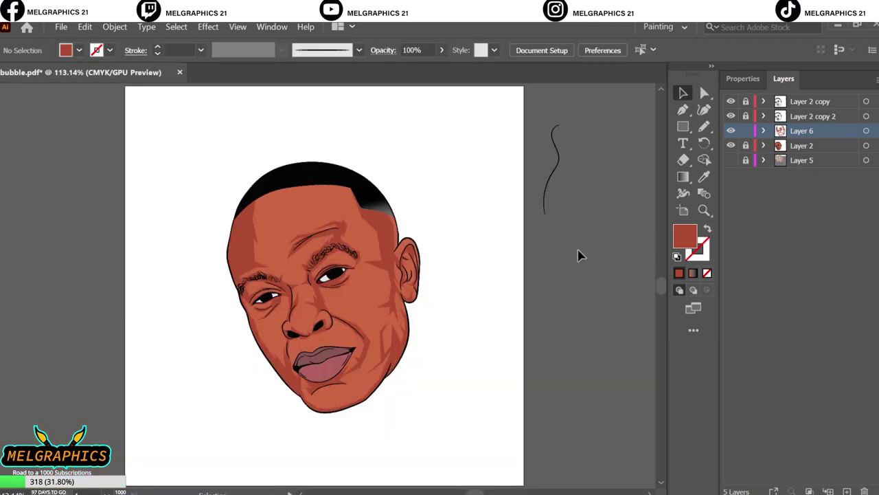
Begin outlining a shadow above the brow crease
scroll(337, 206, "up", 5)
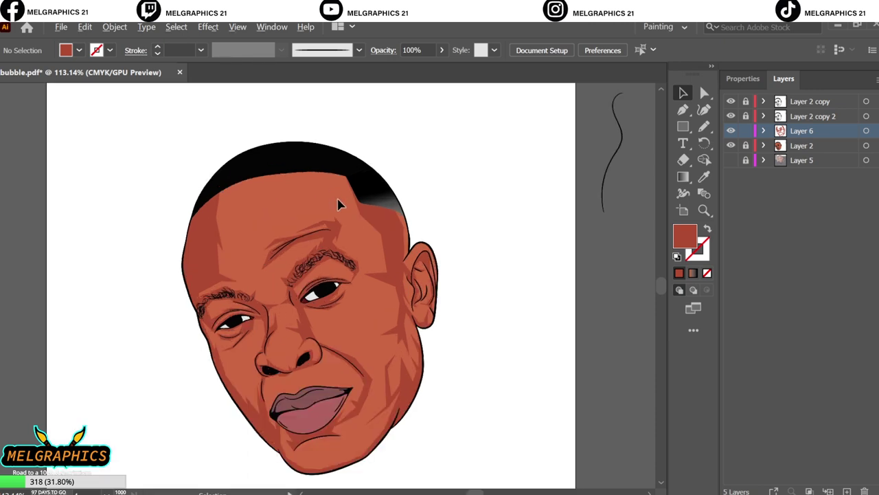
key("p")
left_click(316, 234)
left_click(217, 241)
left_click(305, 212)
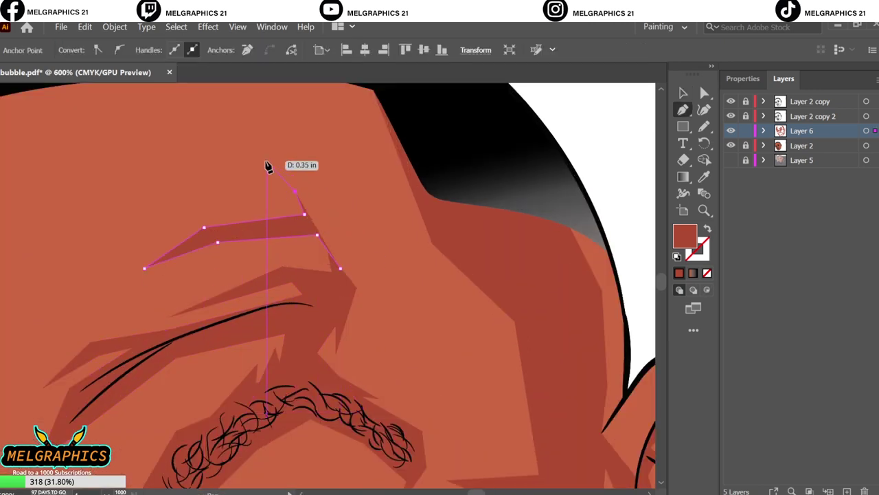
left_click(266, 160)
left_click(157, 170)
Extend that shadow up over the hairline and back down the forehead
scroll(288, 158, "up", 2)
left_click(275, 119)
left_click(412, 146)
left_click(432, 226)
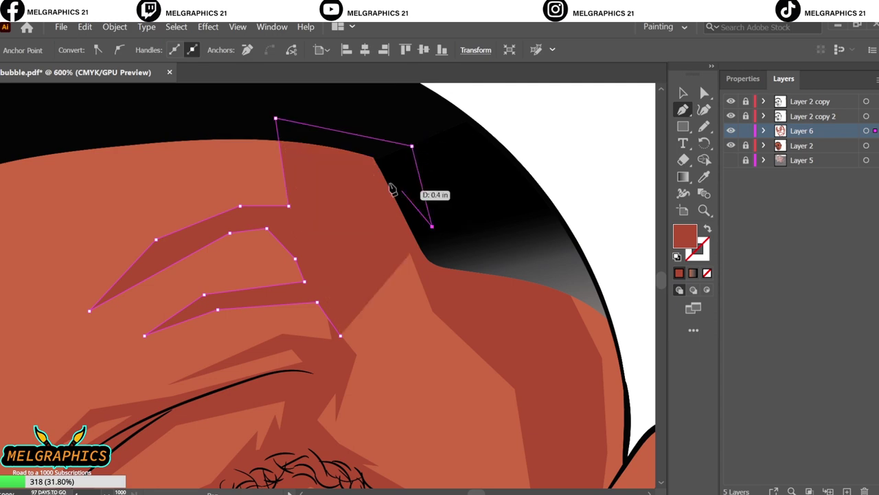
left_click(360, 169)
left_click(361, 220)
left_click(350, 193)
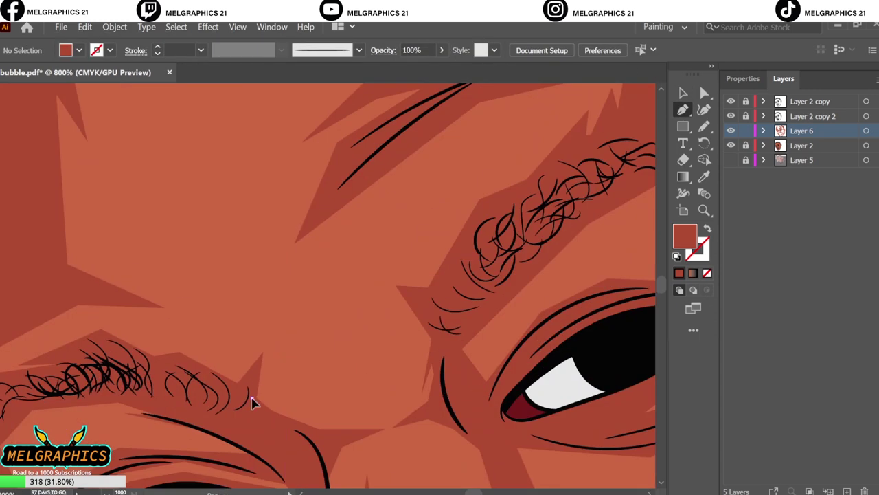
Draw a closed shadow shape between the brows
left_click(252, 398)
left_click(285, 419)
left_click(324, 298)
left_click(445, 352)
left_click(484, 259)
left_click_drag(384, 247, 395, 267)
left_click(201, 215)
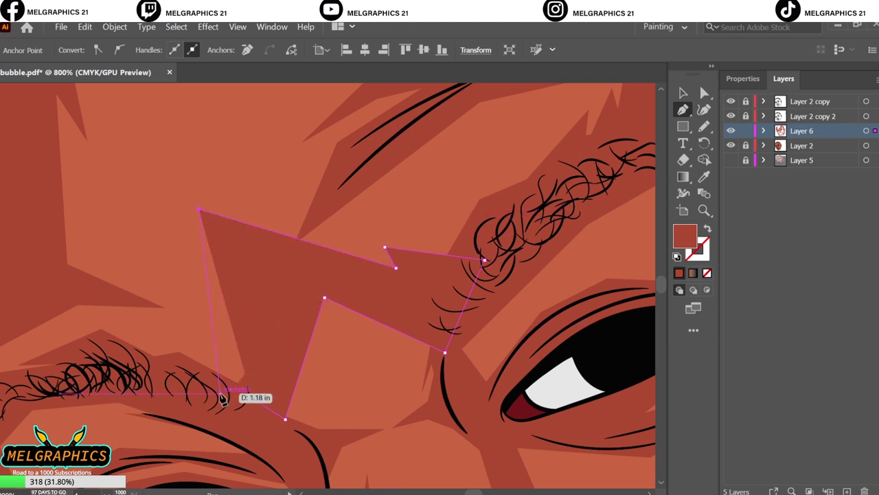
left_click(252, 399)
key("v")
key("ctrl+0")
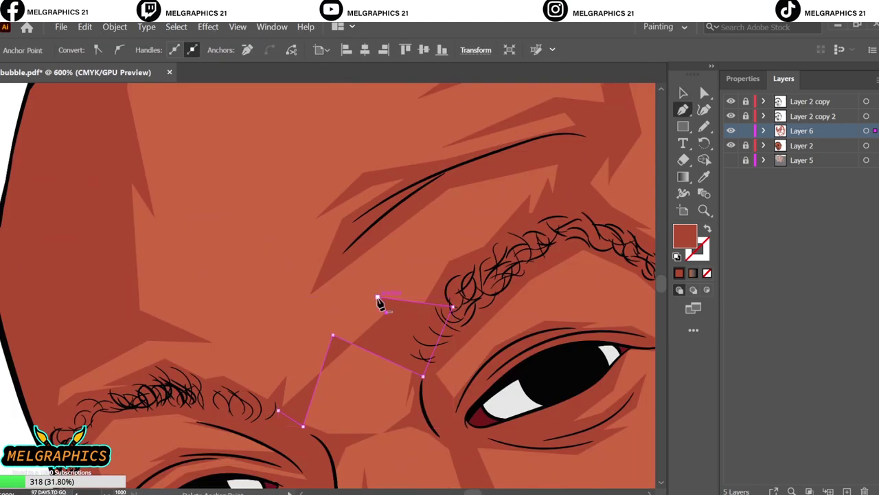
Add another curved point to the between-brows shadow
left_click(291, 231)
left_click_drag(270, 357, 275, 395)
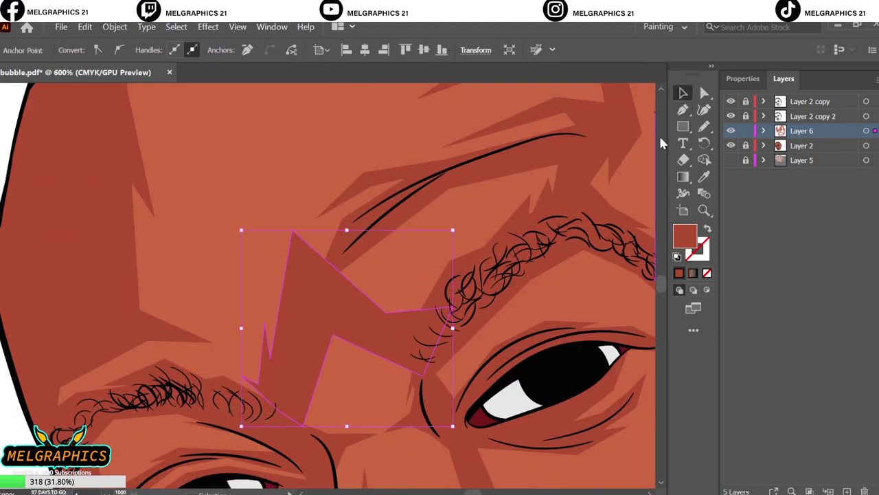
key("ctrl+shift+a")
key("ctrl+0")
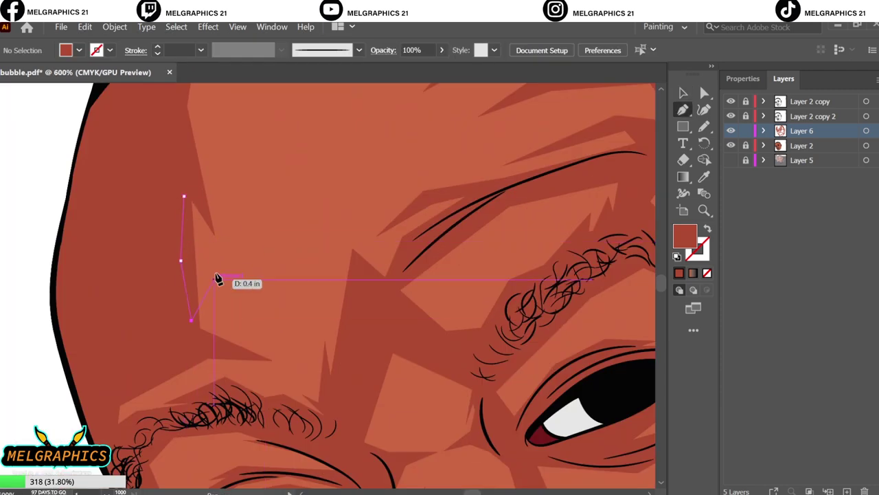
Draw a zigzag shadow on the left forehead, then add Layer 7
left_click(224, 249)
left_click(235, 279)
left_click(273, 238)
left_click(321, 245)
left_click(373, 320)
left_click(334, 237)
left_click(370, 237)
left_click(255, 185)
left_click(281, 108)
left_click(225, 175)
left_click(173, 129)
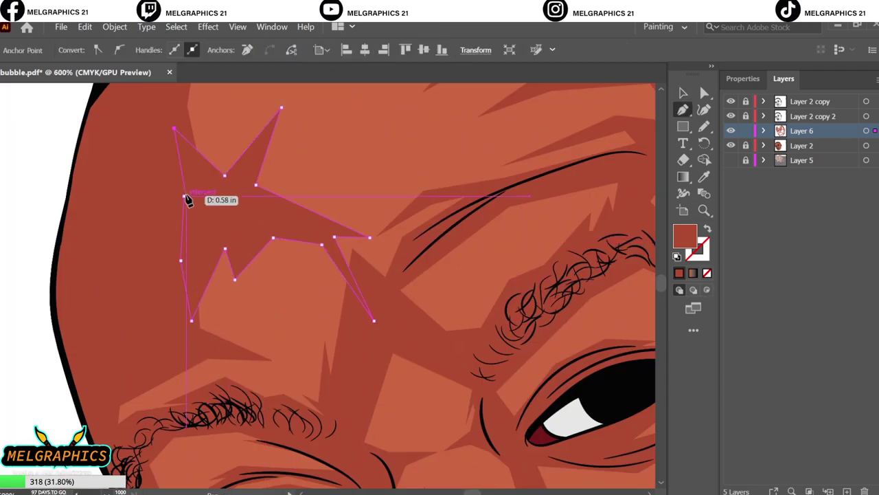
key("ctrl+shift+a")
key("ctrl+0")
left_click(802, 145)
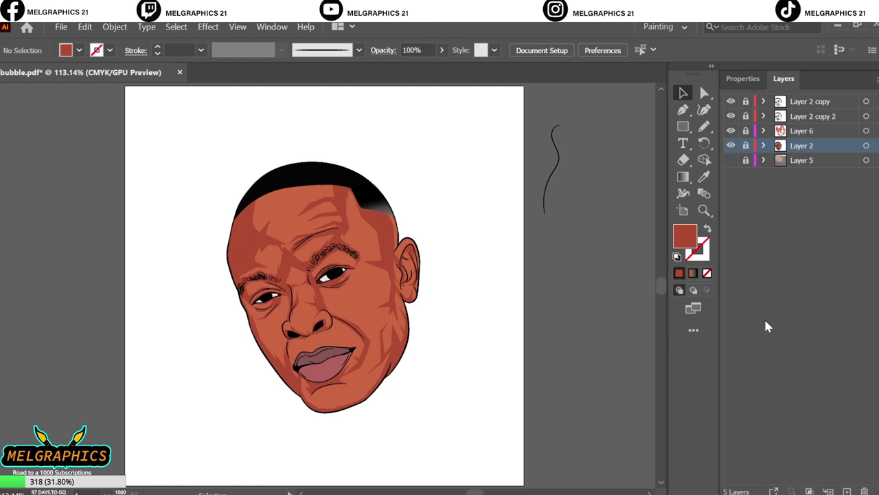
Sample the skin colour with the Eyedropper, making the fill #CC6741
left_click(380, 267)
double_click(685, 235)
left_click(792, 147)
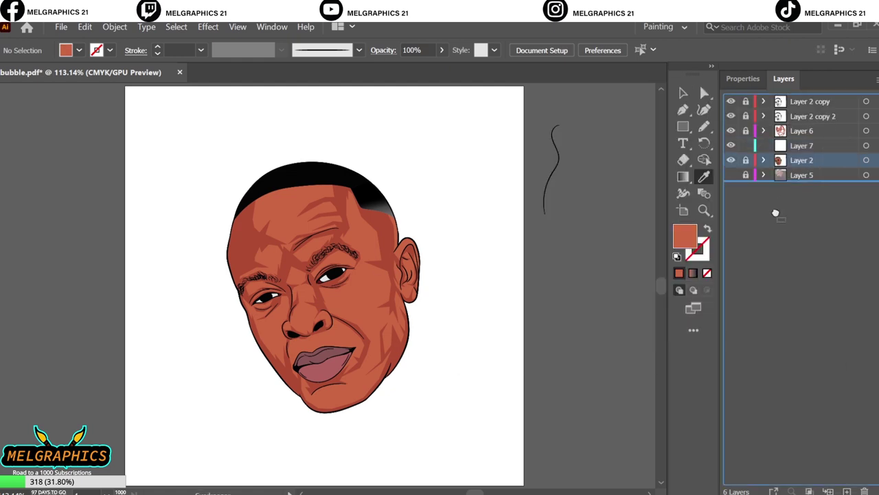
double_click(685, 235)
left_click(796, 148)
scroll(403, 255, "up", 5)
double_click(684, 236)
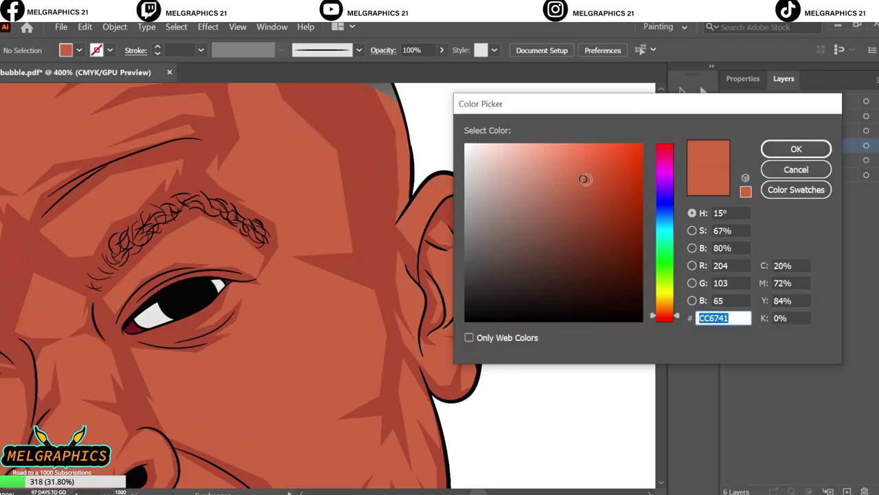
key("Return")
Start outlining a shadow shape down the left side of the nose
key("p")
scroll(206, 343, "up", 5)
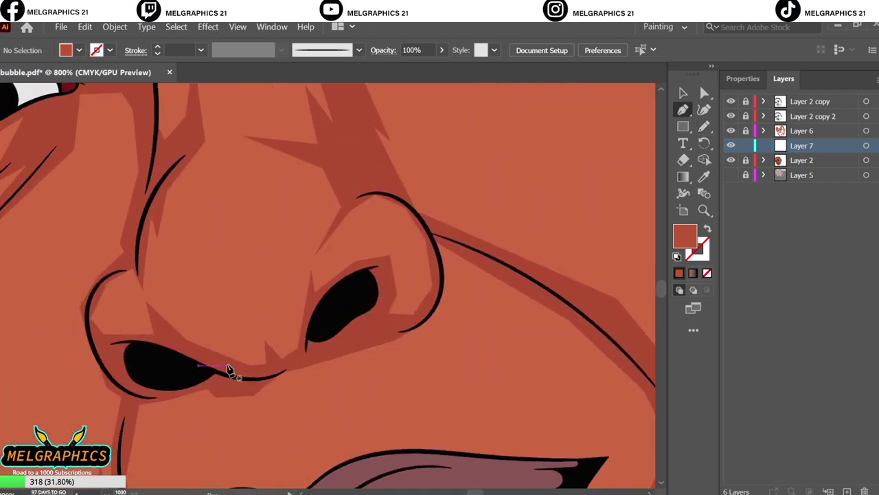
left_click(315, 424)
left_click(212, 383)
left_click(187, 287)
left_click(147, 276)
Close the nose shape and trace a new shape along the left nostril
left_click(186, 118)
left_click(128, 202)
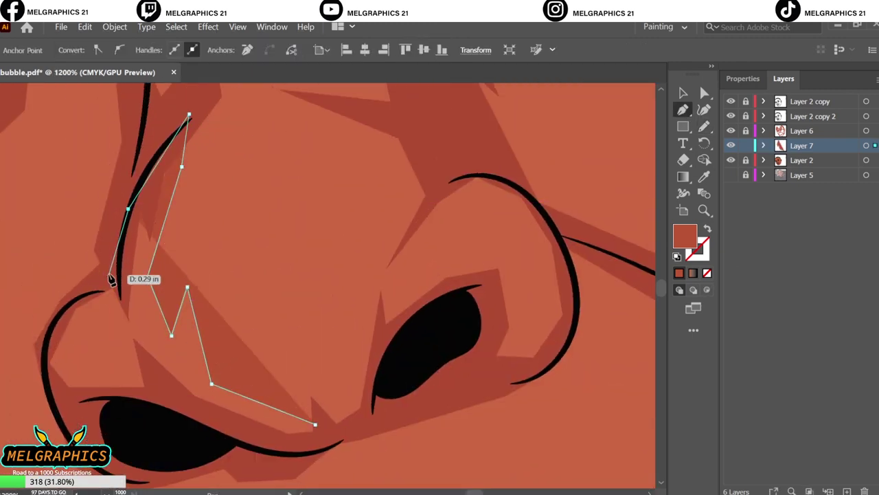
left_click(83, 290)
left_click(315, 425)
left_click(146, 400)
left_click(235, 437)
left_click(84, 373)
left_click(94, 290)
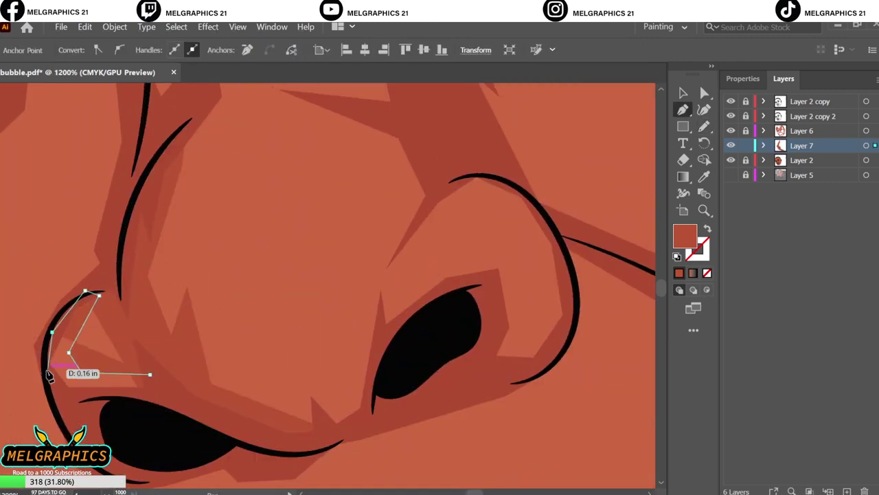
scroll(153, 373, "right", 3)
Draw a closed zig-zag shadow shape around the nostril
left_click(219, 424)
left_click(233, 367)
left_click(276, 401)
left_click(303, 280)
left_click(365, 139)
left_click(452, 183)
left_click(342, 300)
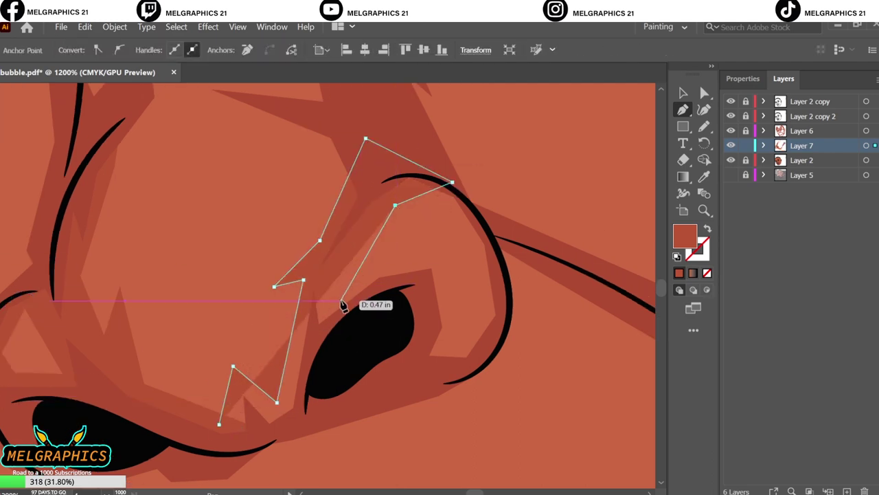
left_click(450, 269)
left_click(219, 424)
Outline a closed shadow shape around the right nostril
left_click(436, 288)
left_click(451, 334)
left_click(483, 322)
left_click(410, 188)
left_click(499, 240)
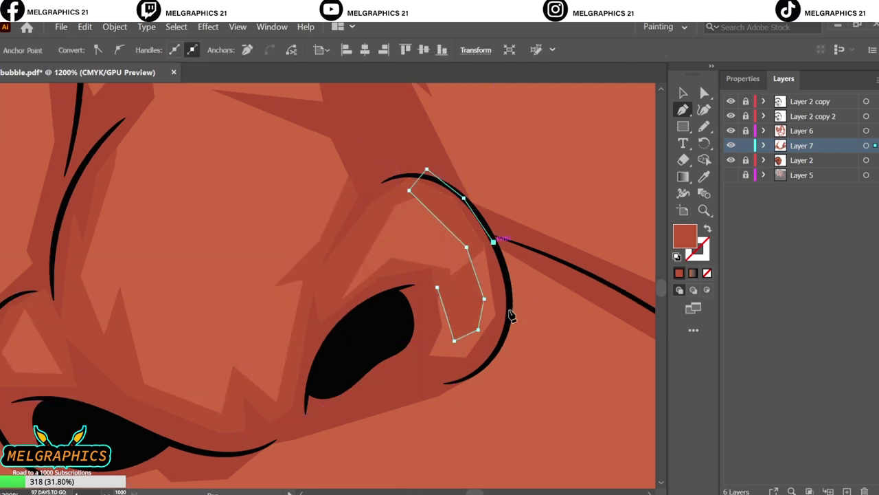
left_click(439, 288)
scroll(284, 353, "up", 5)
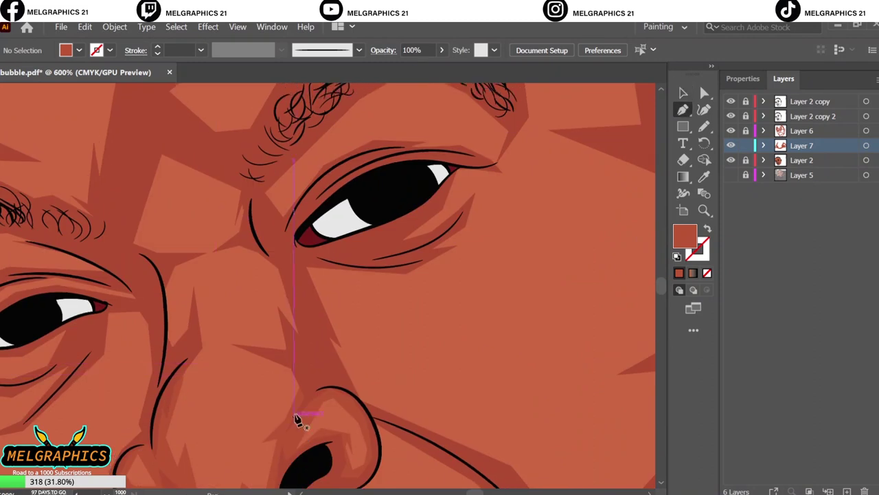
Draw a multi-point shadow shape running up the nose bridge with the Pen tool
key("p")
left_click(212, 352)
left_click(176, 393)
left_click(169, 356)
left_click(196, 331)
left_click(272, 339)
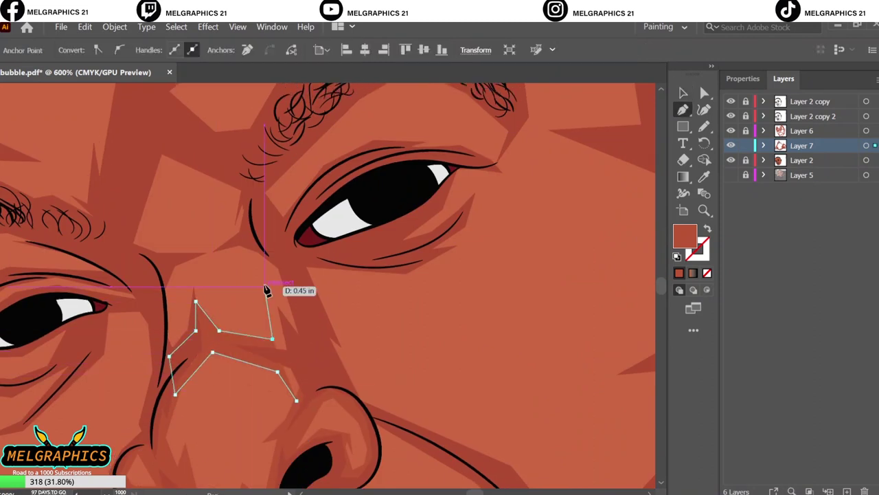
left_click(240, 255)
left_click(143, 250)
left_click(281, 293)
left_click(295, 363)
left_click(296, 400)
Deselect the nose bridge shape and fit the whole face in view
key("v")
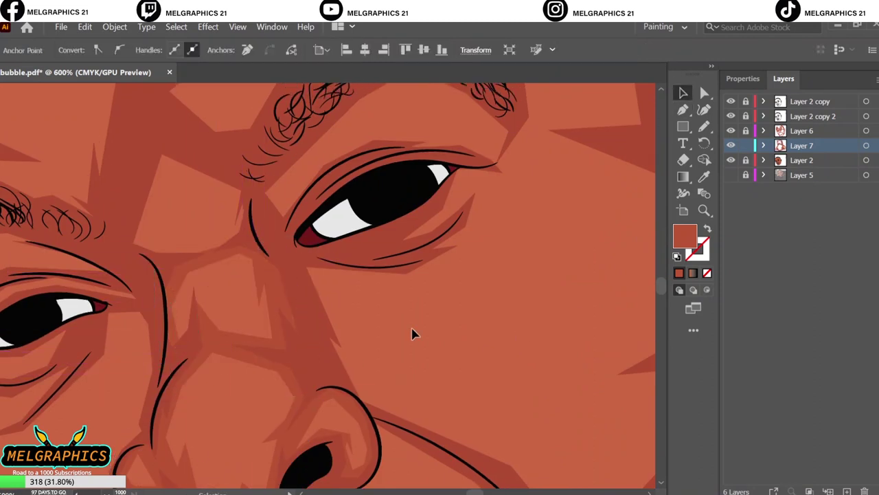
left_click(196, 333)
left_click(585, 275)
key("ctrl+0")
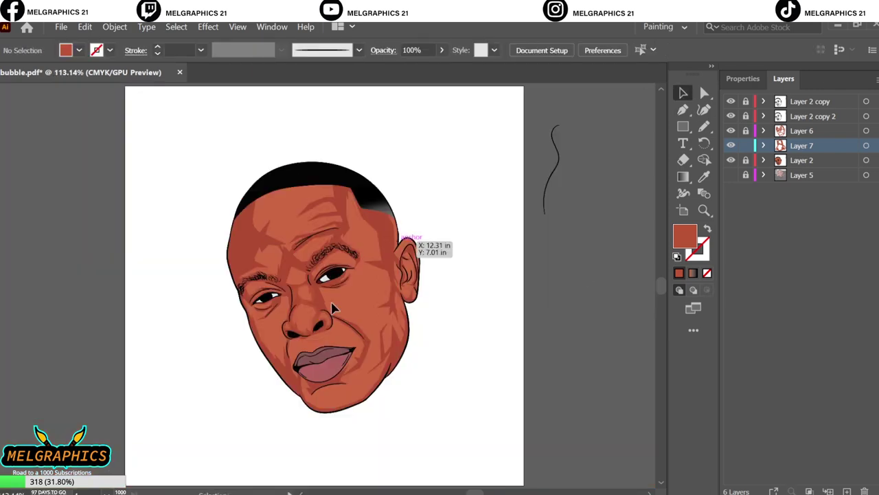
scroll(332, 307, "up", 10)
Draw a small shadow shape between the eyes, then fit the face in view
key("p")
left_click(215, 393)
left_click(186, 318)
left_click(181, 349)
left_click(186, 388)
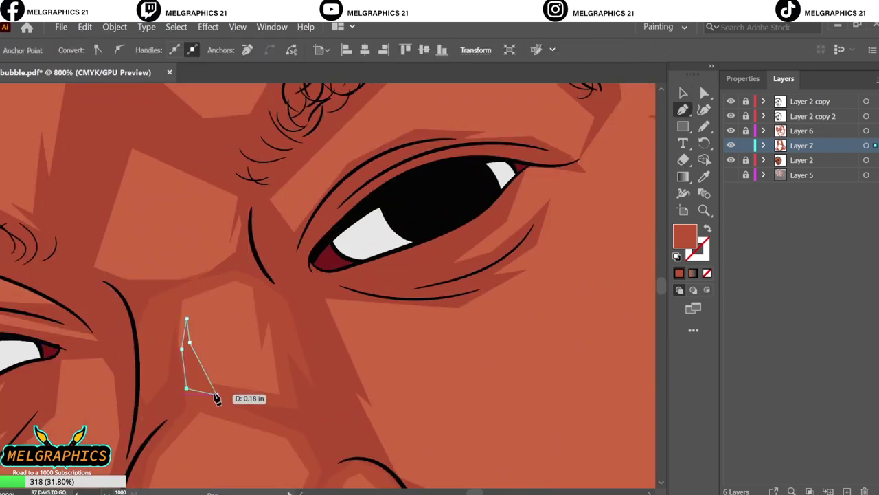
left_click(240, 315)
left_click(269, 404)
key("v")
key("ctrl+0")
scroll(254, 410, "up", 5)
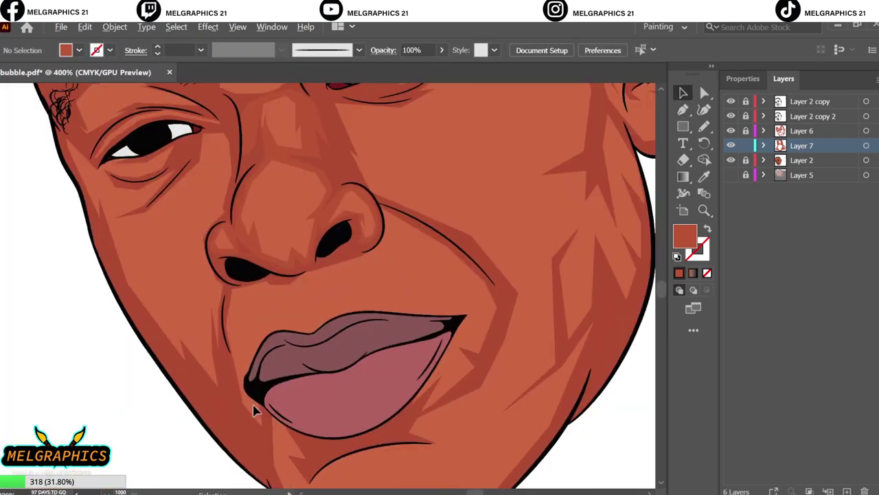
scroll(253, 410, "up", 3)
Start the cheek shadow as a zig-zag from beside the nostril up to below the eye
key("p")
left_click(283, 332)
left_click(272, 362)
left_click(264, 409)
left_click(227, 344)
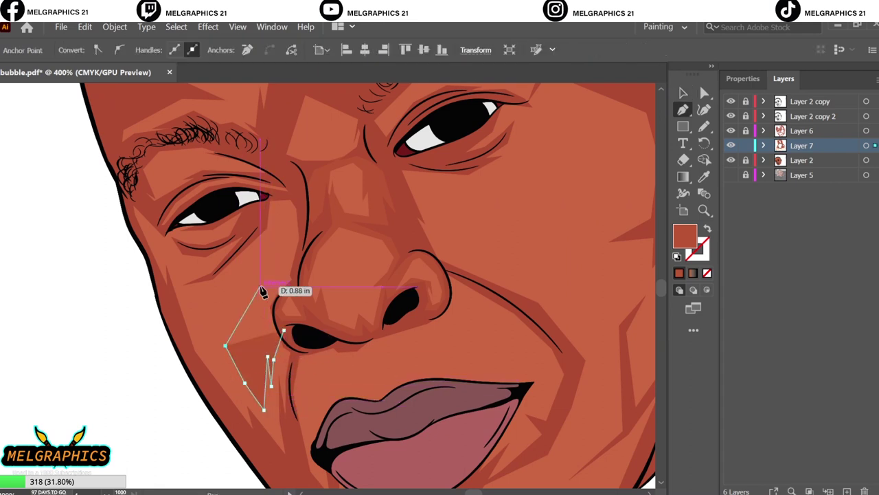
left_click(260, 287)
left_click(214, 338)
left_click(231, 278)
Complete the cheek shadow outline down the cheek's outer edge toward the chin
left_click(271, 245)
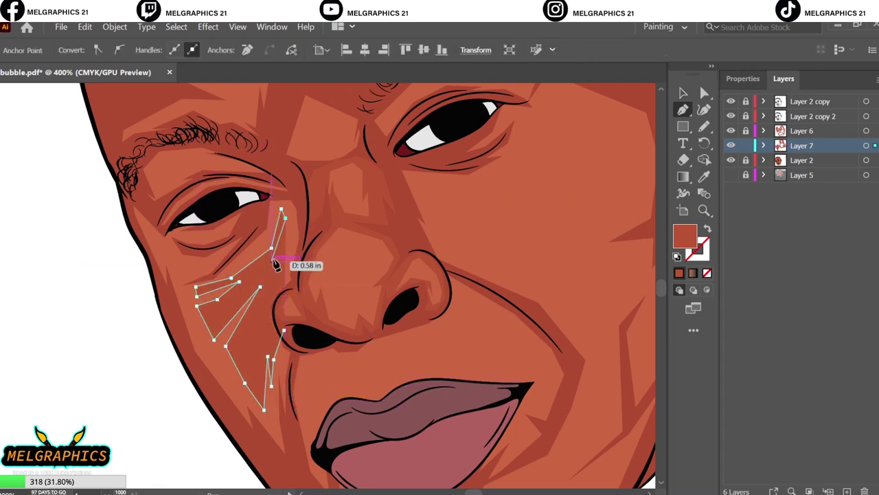
left_click(273, 197)
left_click(299, 202)
left_click(302, 256)
left_click(172, 289)
left_click(242, 434)
left_click(301, 468)
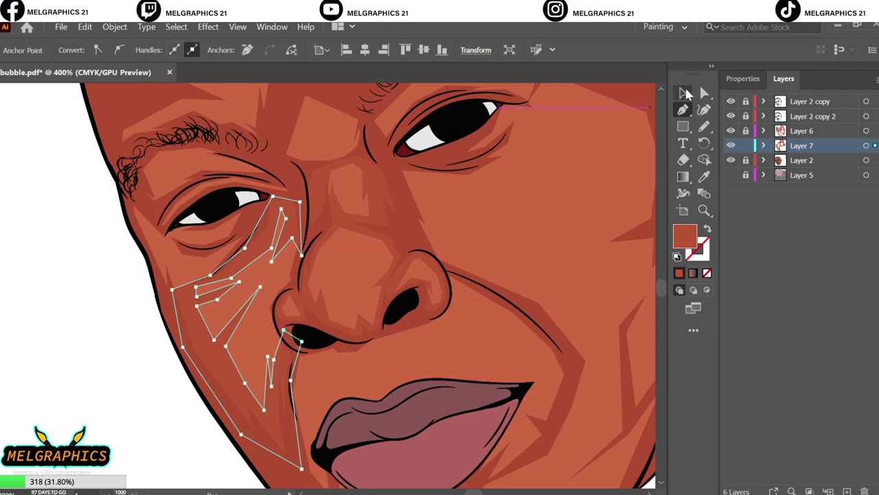
Draw a small closed shadow shape beneath the left eye
left_click(686, 93)
scroll(219, 413, "up", 3)
key("p")
left_click(242, 373)
left_click(261, 388)
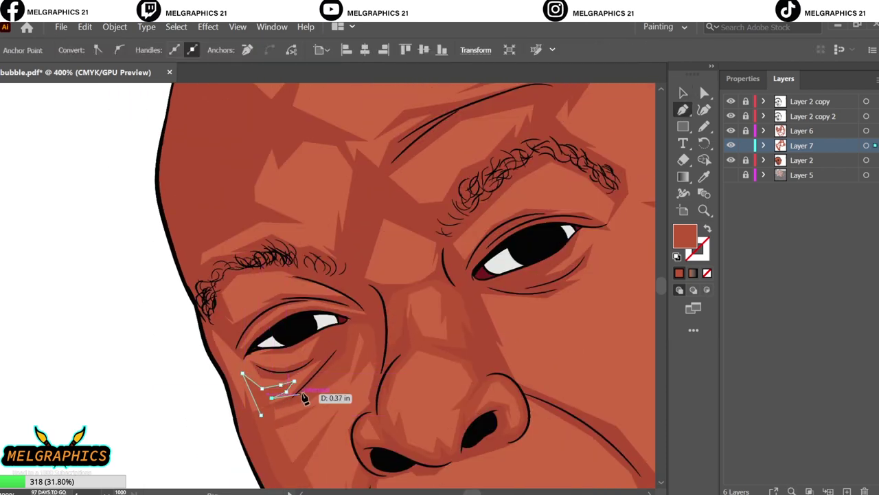
left_click(259, 350)
left_click(207, 339)
Draw a closed eyelid shade shape above the left eye
key("ctrl+0")
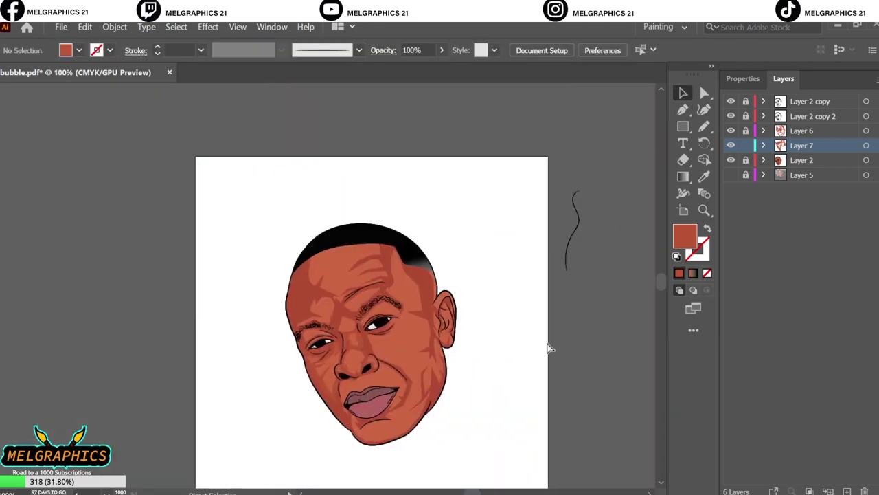
scroll(343, 334, "up", 5)
scroll(226, 412, "down", 3)
left_click(321, 380)
left_click(325, 365)
left_click(252, 364)
left_click(304, 347)
left_click(243, 330)
left_click(195, 333)
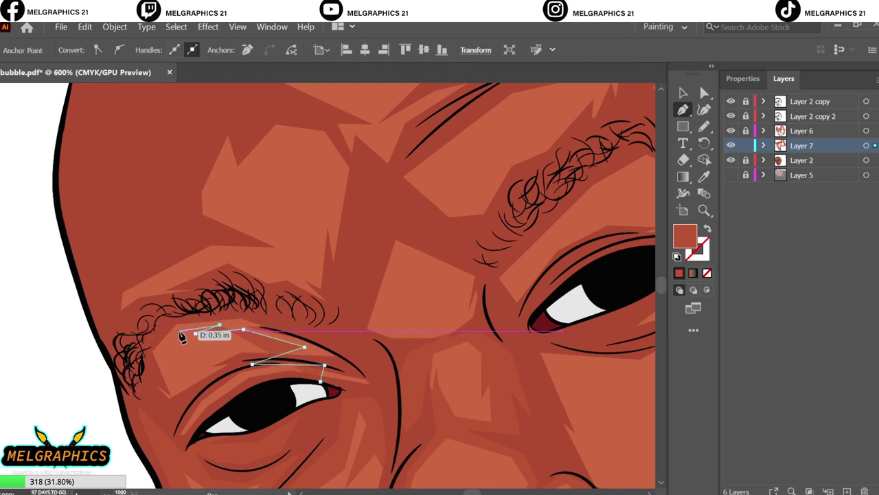
left_click(160, 351)
left_click(177, 362)
left_click(172, 378)
Outline a larger closed shade shape around the left eye
left_click(157, 414)
left_click(130, 350)
left_click(177, 311)
left_click(268, 317)
left_click(370, 343)
left_click(385, 401)
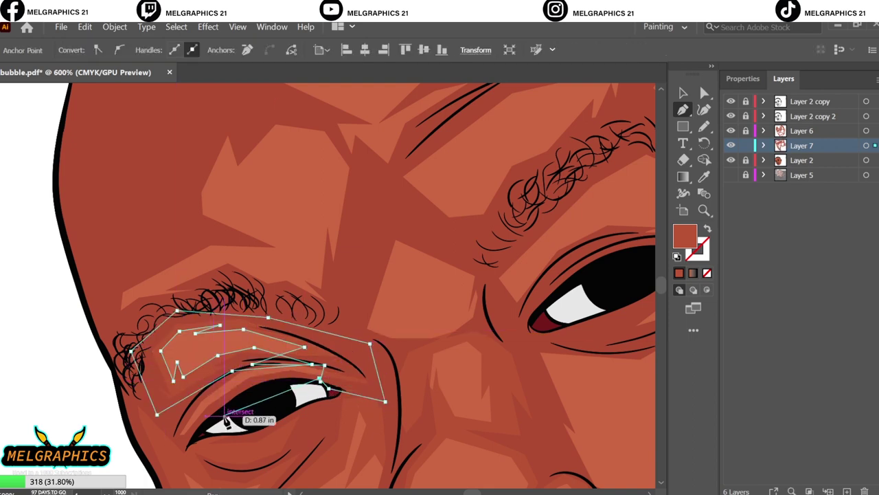
left_click(171, 411)
Add a lighter shade shape above the left eyebrow
scroll(231, 416, "up", 3)
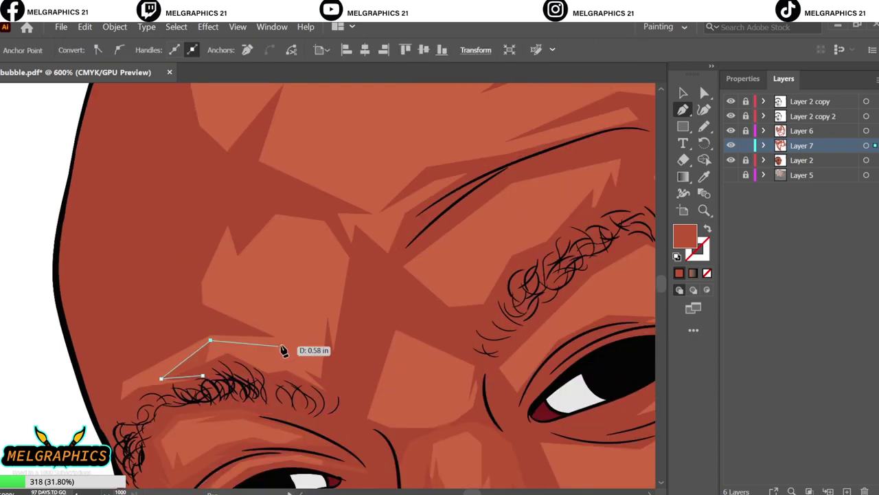
left_click(265, 251)
left_click(323, 196)
left_click(364, 255)
left_click(206, 375)
Draw a forehead shade shape with a curved point near the crease
left_click(343, 244)
left_click(324, 297)
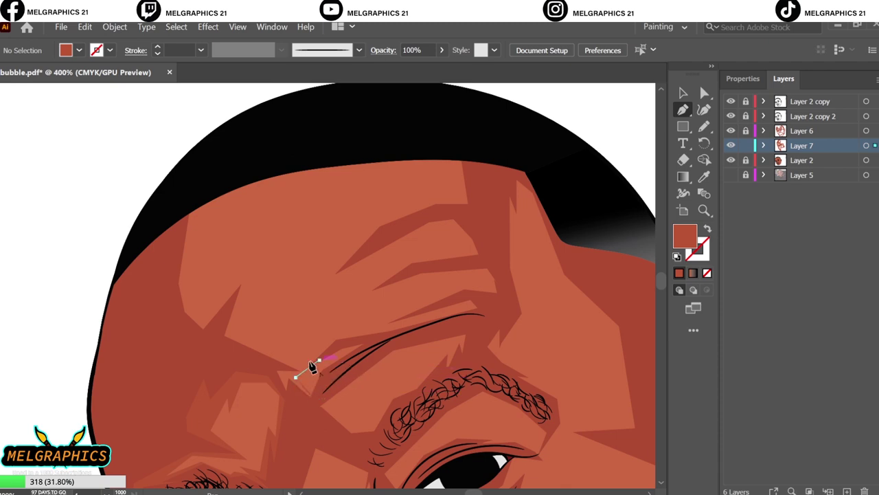
left_click(289, 279)
left_click(259, 213)
left_click(295, 377)
left_click_drag(263, 358, 294, 419)
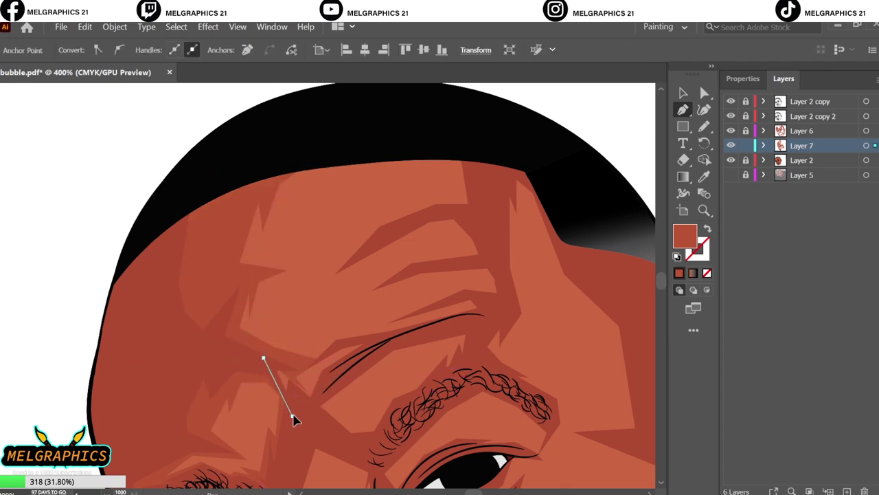
scroll(384, 331, "up", 5)
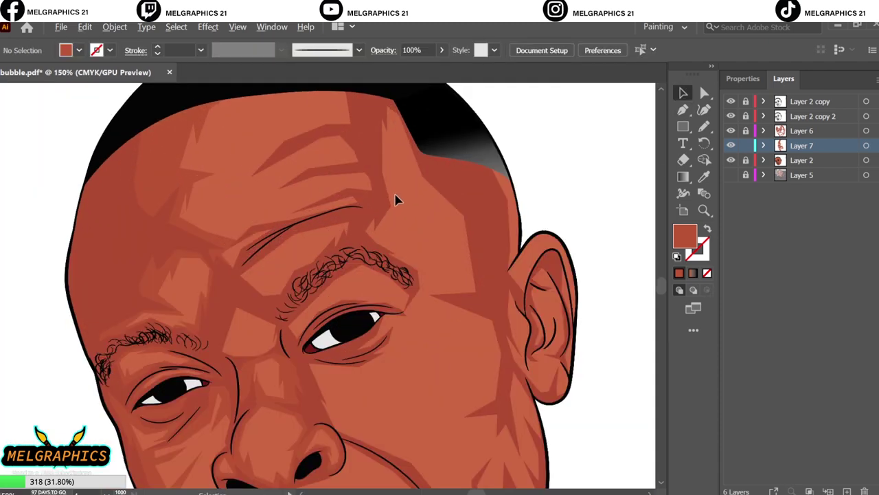
Draw a large four-point shade shape across the forehead
key("p")
left_click(146, 199)
left_click(244, 164)
left_click(355, 154)
left_click(331, 239)
left_click(146, 198)
Add two dark forehead crease shapes running toward the right brow
left_click(334, 212)
left_click(294, 222)
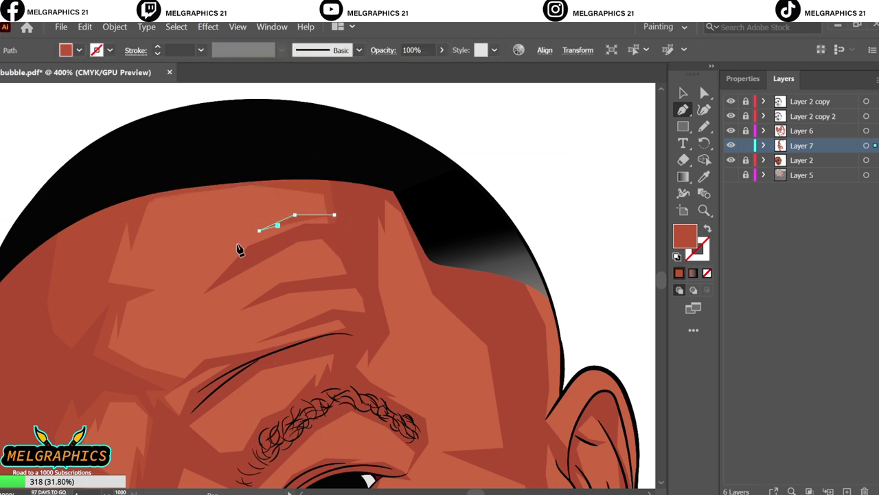
left_click(236, 245)
left_click(184, 304)
left_click(328, 259)
left_click(236, 245)
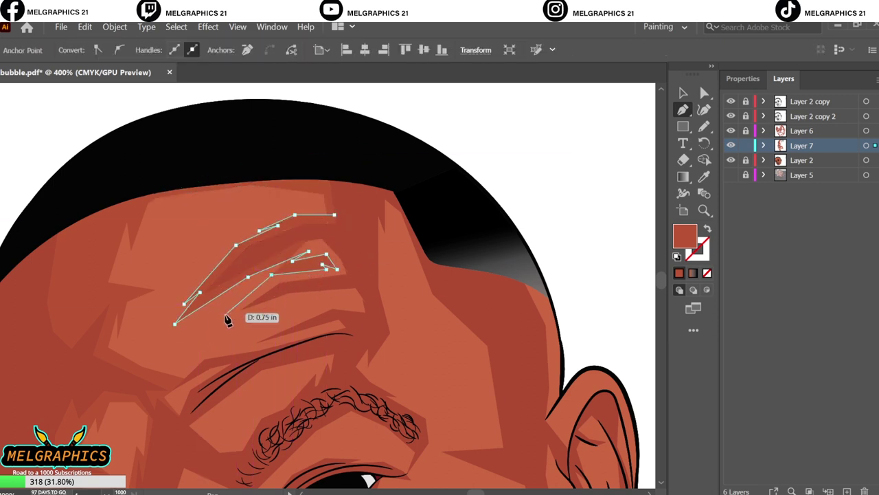
left_click(368, 319)
left_click(361, 197)
Draw a closed shade shape along the brow crease
key("v")
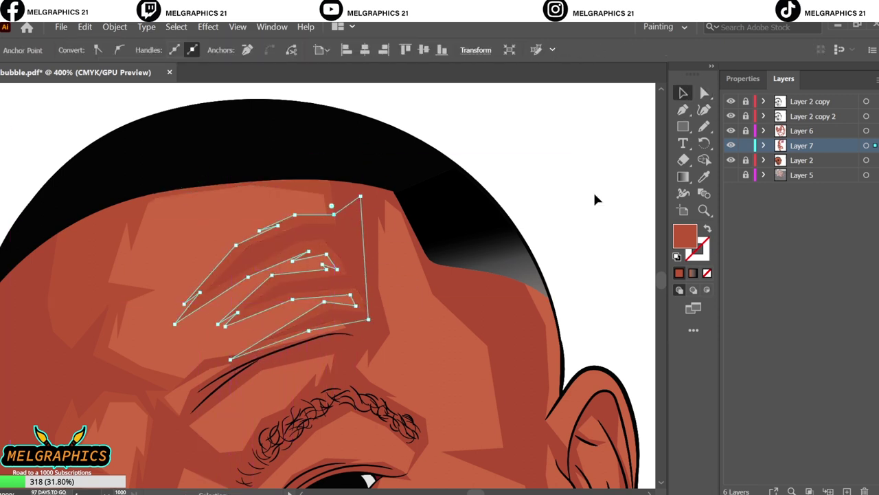
left_click(593, 190)
key("ctrl+0")
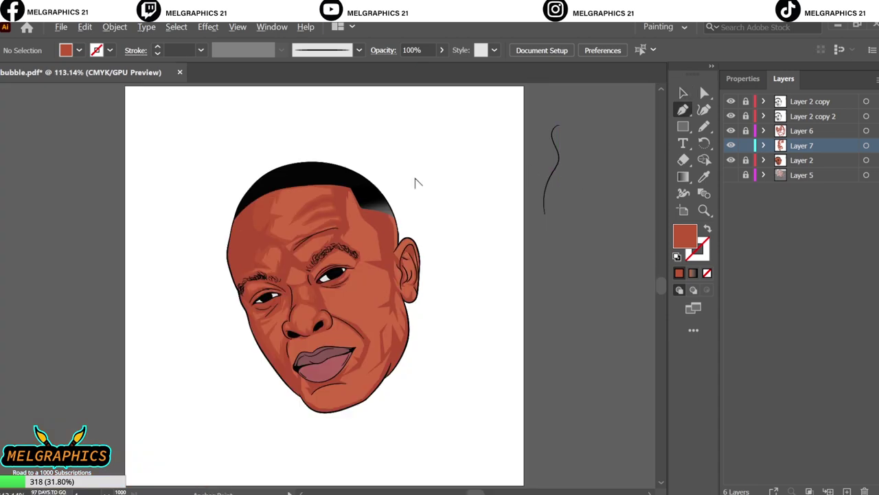
scroll(314, 300, "up", 5)
left_click(278, 289)
left_click(223, 297)
left_click(173, 356)
left_click(285, 314)
left_click(360, 312)
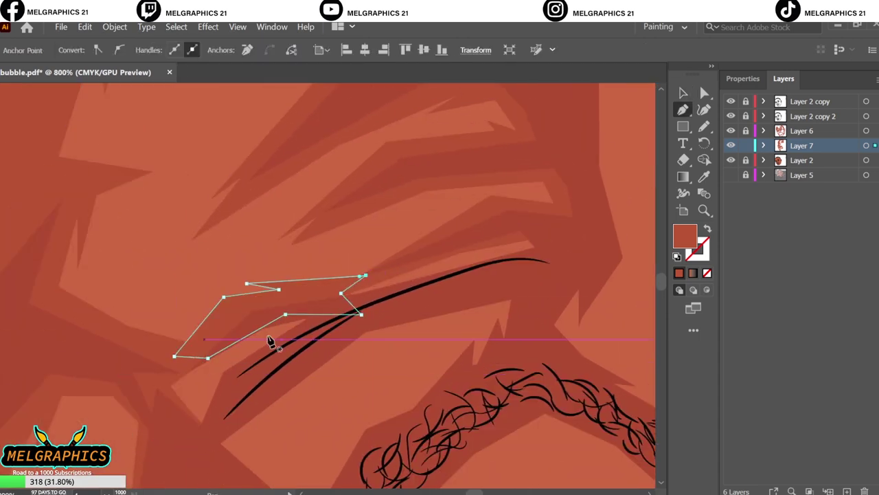
Draw a shade shape above the right eyebrow looping over the crease
scroll(272, 341, "down", 2)
left_click(115, 312)
left_click(189, 338)
left_click(216, 268)
left_click(221, 295)
left_click(276, 265)
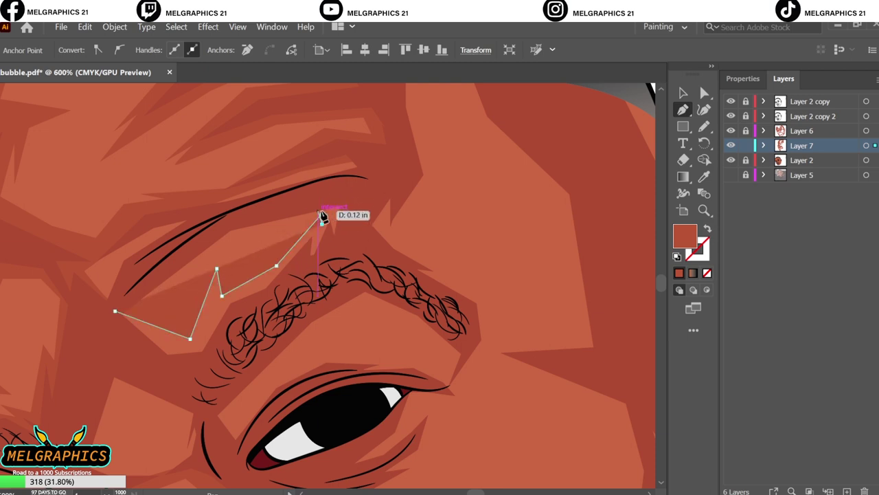
left_click(330, 206)
left_click(264, 215)
left_click(104, 321)
left_click(358, 192)
left_click(350, 254)
left_click(170, 373)
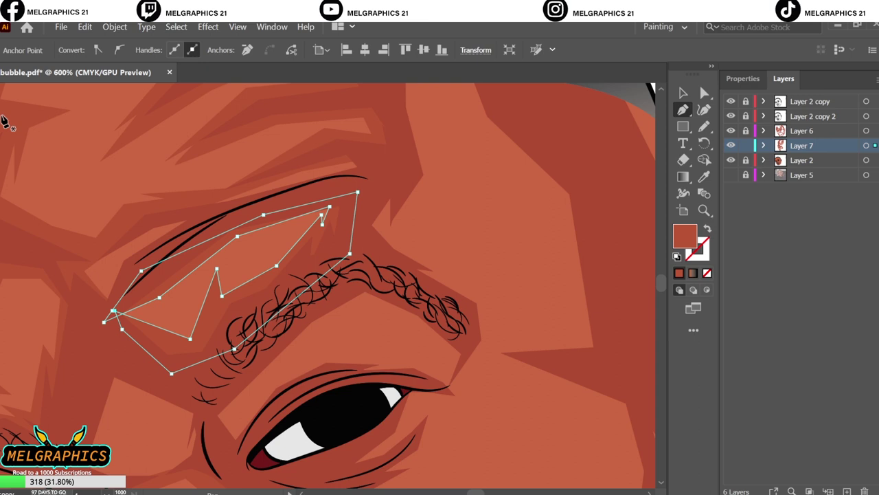
Resume the eyebrow shape and extend it up toward the temple
key("ctrl+minus")
key("ctrl+minus")
key("ctrl+minus")
key("ctrl+shift+a")
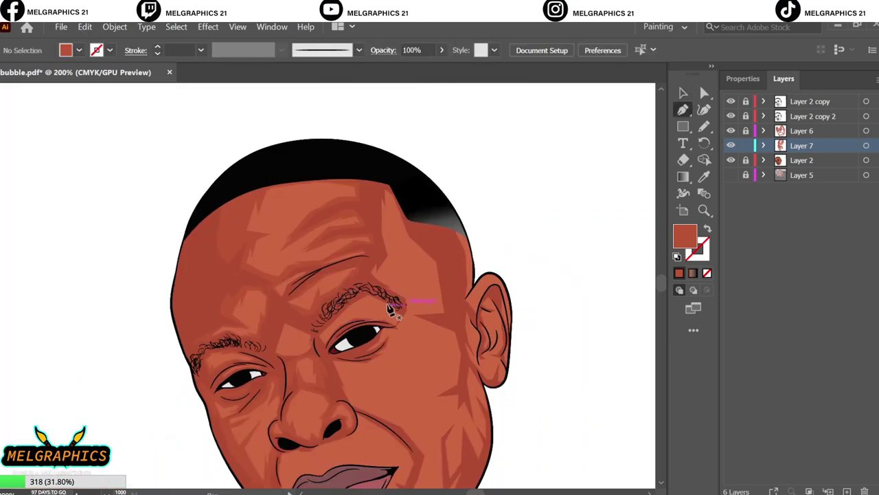
left_click(390, 307)
key("ctrl+plus")
key("ctrl+plus")
key("ctrl+plus")
left_click(333, 203)
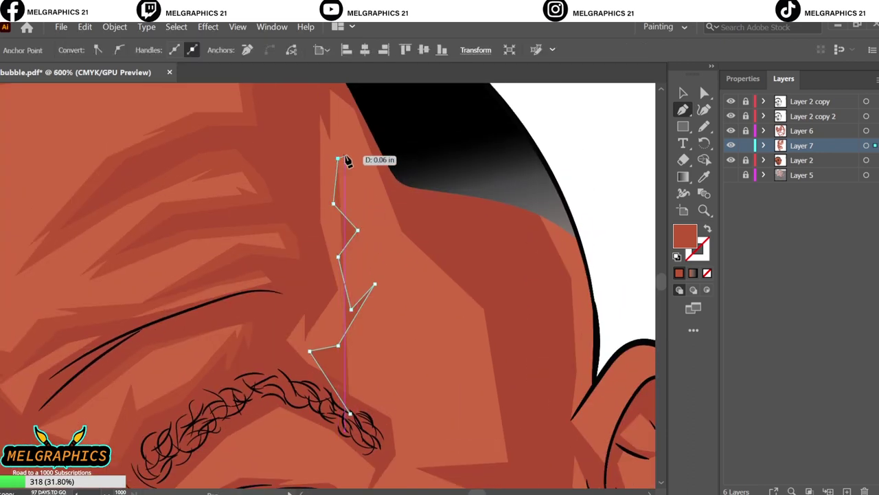
left_click(342, 114)
left_click(368, 162)
left_click(401, 268)
Run the temple shade up to the hairline and close it at the brow
left_click(467, 419)
left_click(322, 392)
left_click(522, 309)
left_click(395, 136)
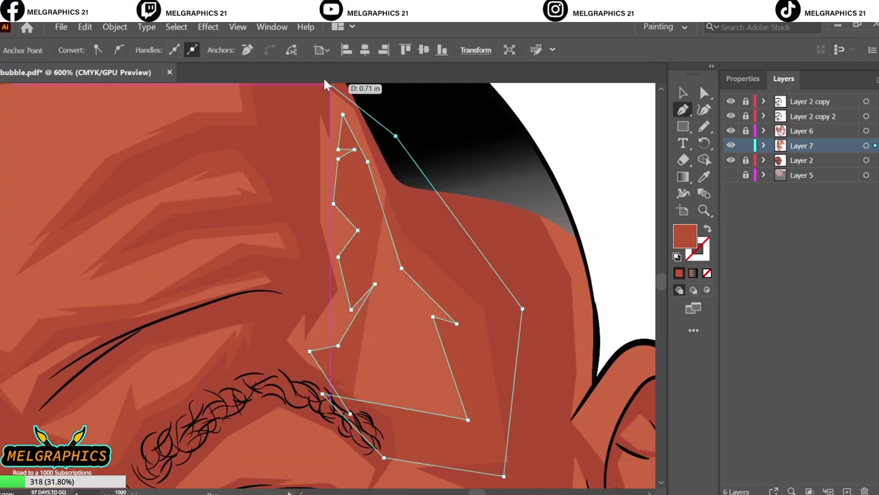
left_click(319, 112)
left_click(291, 150)
left_click(314, 301)
left_click(268, 378)
key("ctrl+shift+a")
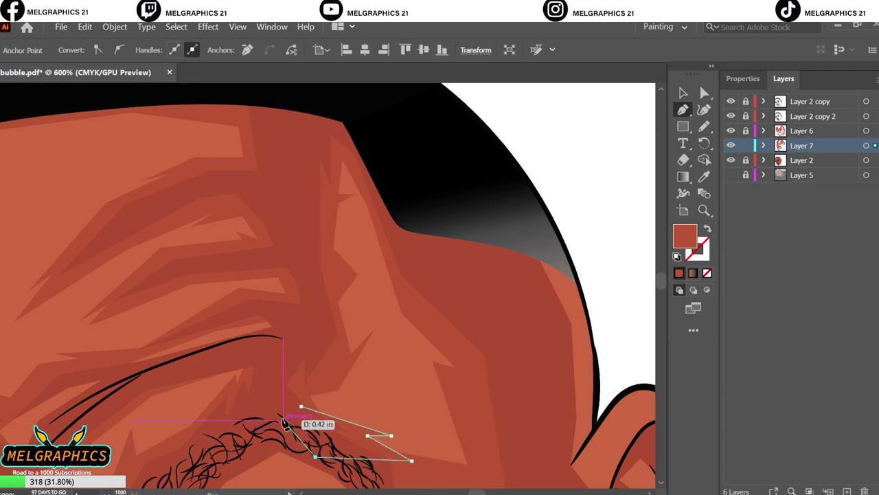
key("v")
key("ctrl+0")
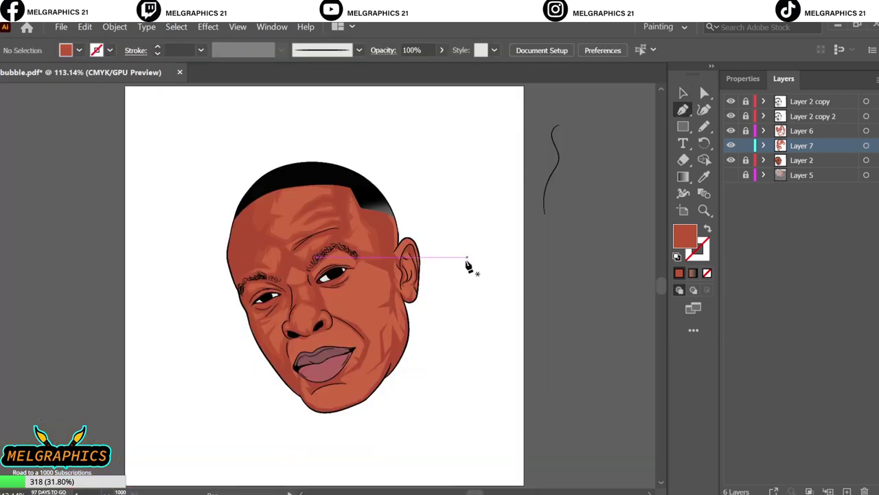
Draw a closed shadow shape on the right cheek, running from below the eye toward the jaw
scroll(403, 282, "up", 3)
left_click(333, 213)
left_click(346, 278)
left_click(332, 323)
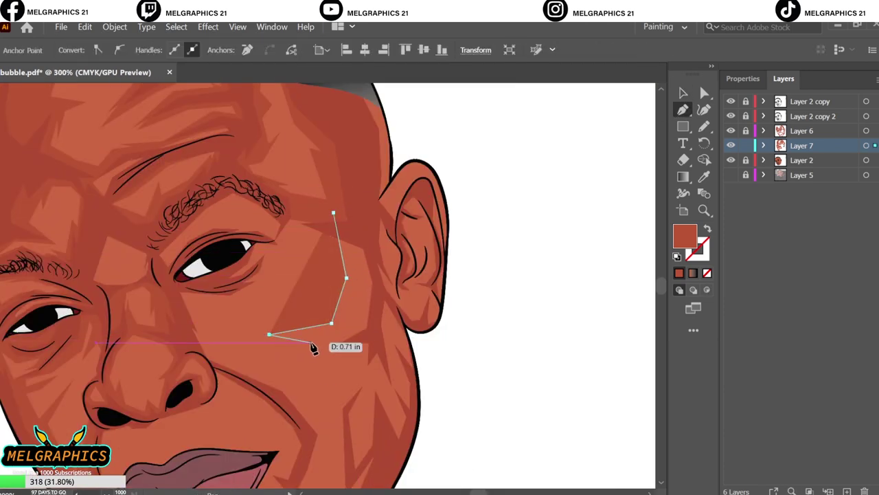
left_click(269, 335)
left_click(328, 339)
left_click(217, 367)
left_click(283, 401)
scroll(303, 384, "down", 3)
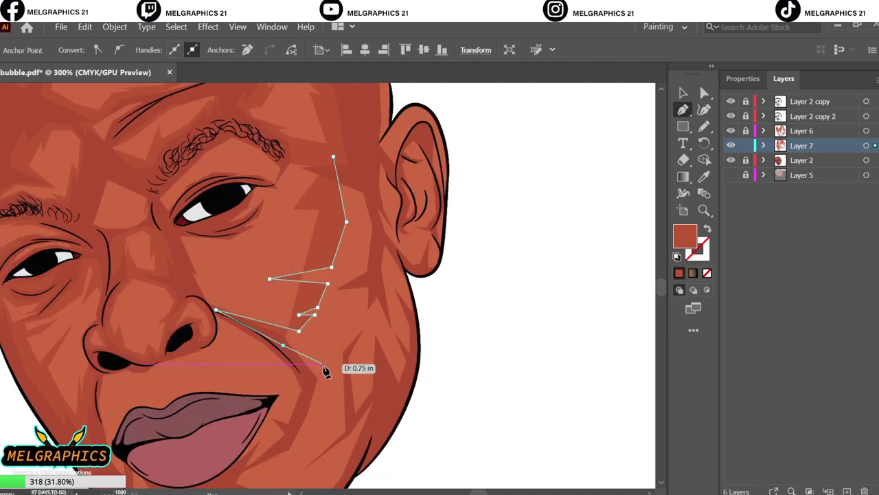
left_click(311, 379)
left_click(371, 434)
left_click(363, 339)
left_click(368, 373)
left_click(353, 416)
left_click(391, 387)
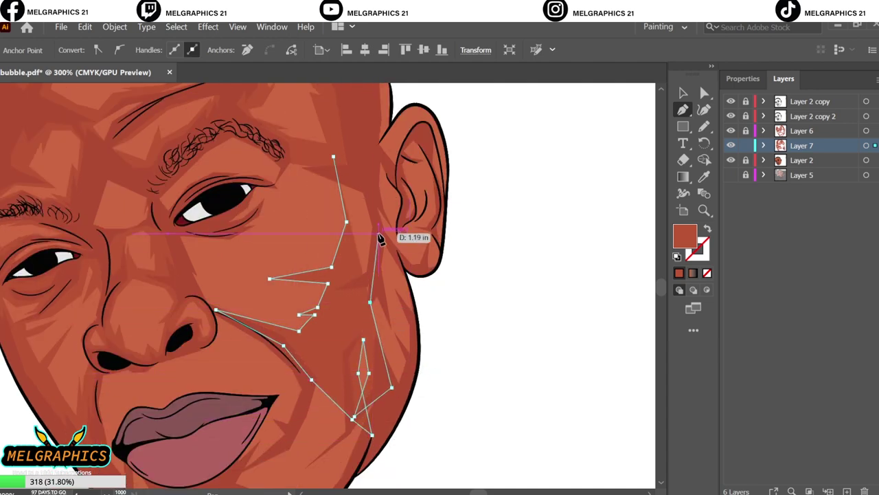
left_click(380, 238)
Draw a closed jaw shade shape extending up the face edge toward the ear
scroll(589, 216, "up", 1)
left_click(331, 311)
left_click(353, 375)
left_click(321, 361)
left_click(360, 436)
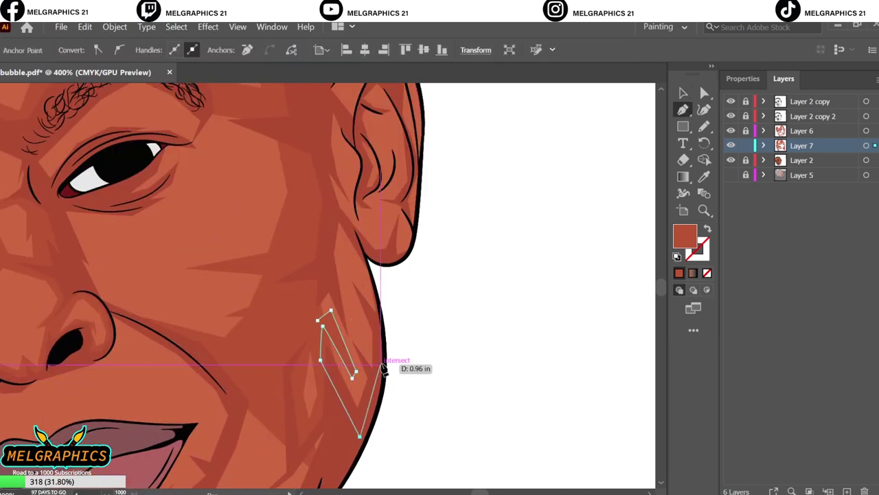
left_click(375, 380)
left_click(366, 315)
left_click(348, 302)
left_click(367, 278)
left_click(337, 259)
left_click(348, 238)
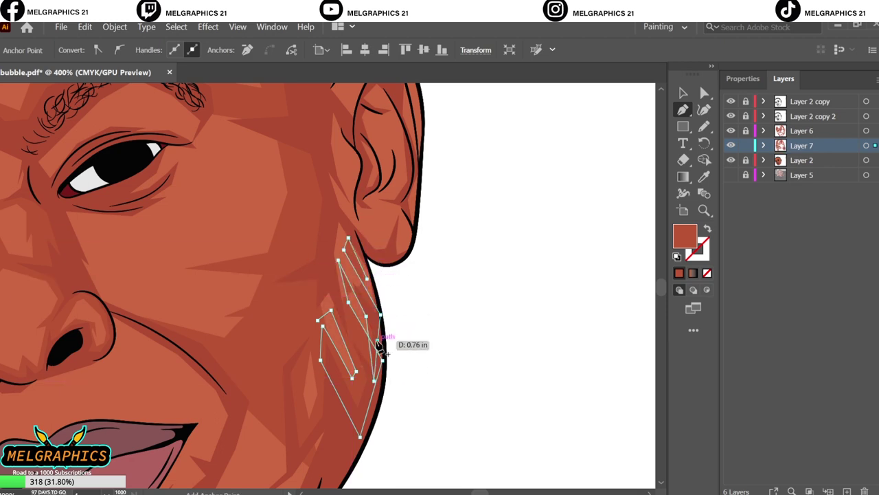
left_click(380, 301)
key("v")
Add a zig-zag shadow shape from beside the nose up to the right eye's outer corner
key("ctrl+0")
left_click(512, 252)
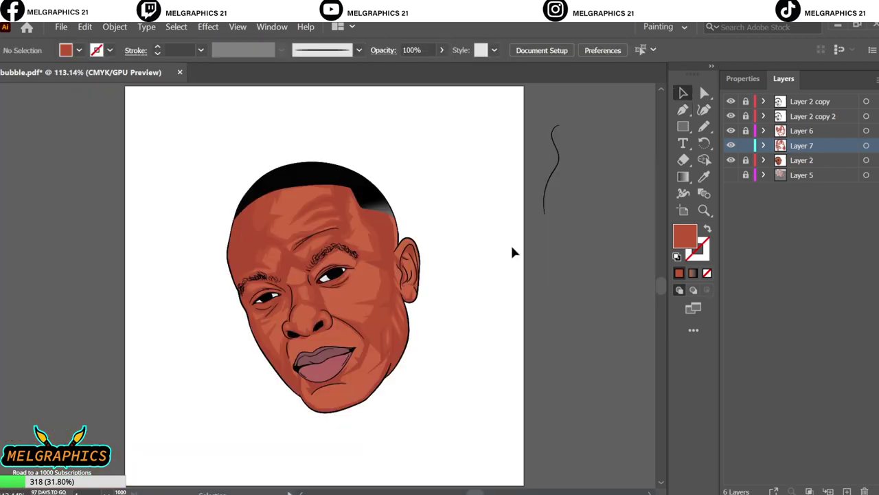
key("p")
scroll(371, 323, "up", 4)
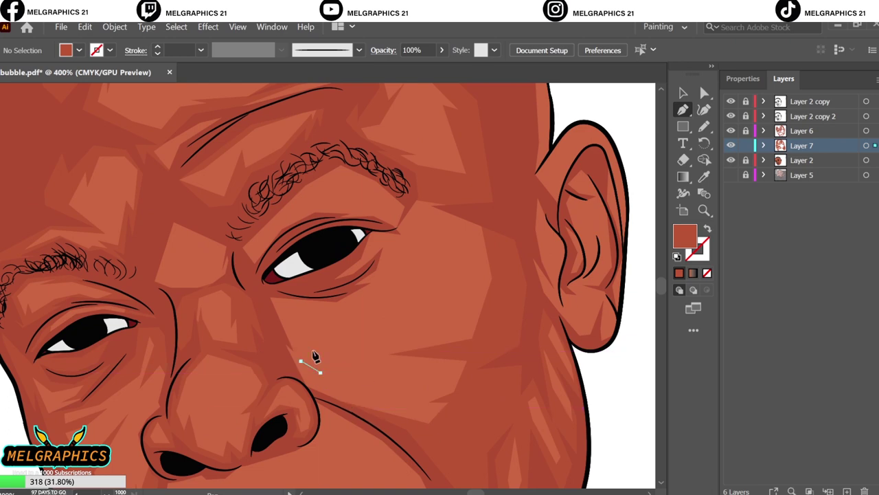
left_click(353, 408)
left_click(320, 342)
left_click(369, 351)
left_click(294, 310)
left_click(350, 308)
left_click(374, 279)
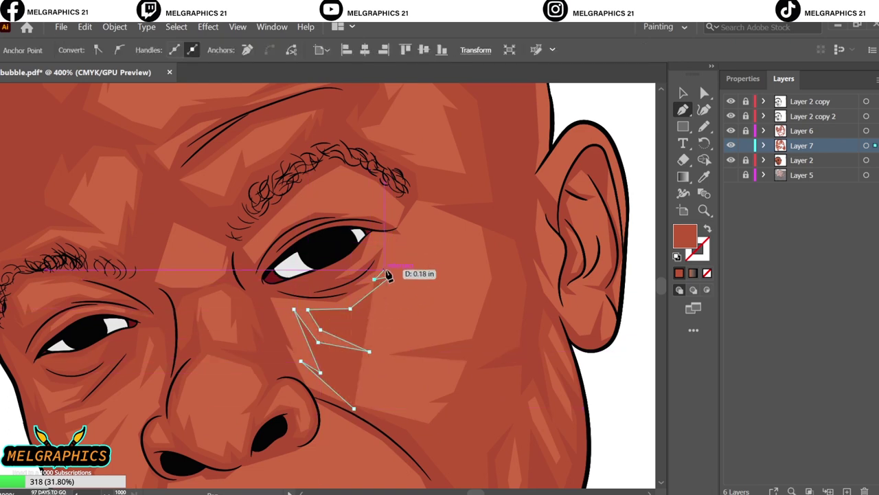
left_click(316, 290)
Outline a shadow under the right eye corner and a closed shadow along the right eyebrow
left_click(354, 408)
scroll(406, 357, "up", 2)
left_click(390, 284)
left_click(365, 313)
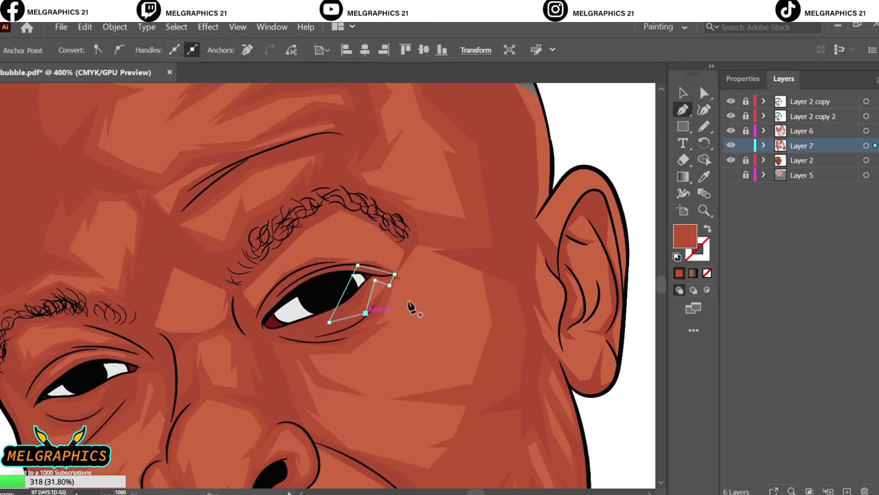
left_click(324, 235)
left_click(350, 220)
left_click(391, 246)
left_click(393, 283)
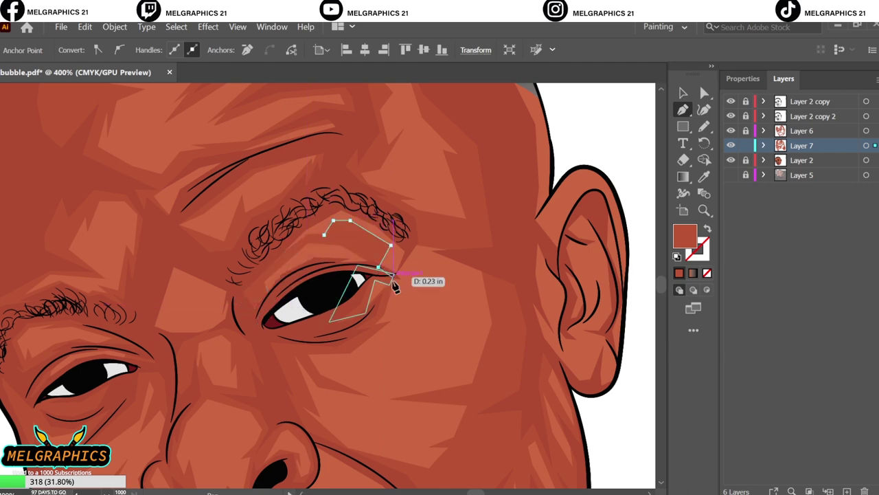
left_click(421, 261)
left_click(464, 285)
left_click(494, 295)
left_click(324, 234)
Draw a closed shadow shape inside the ear
key("v")
key("ctrl+shift+a")
key("ctrl+0")
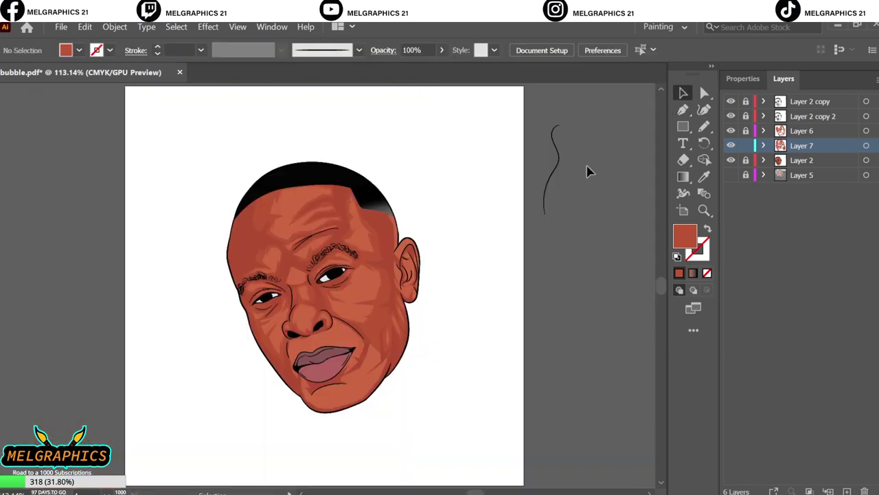
scroll(407, 279, "up", 5)
left_click(359, 288)
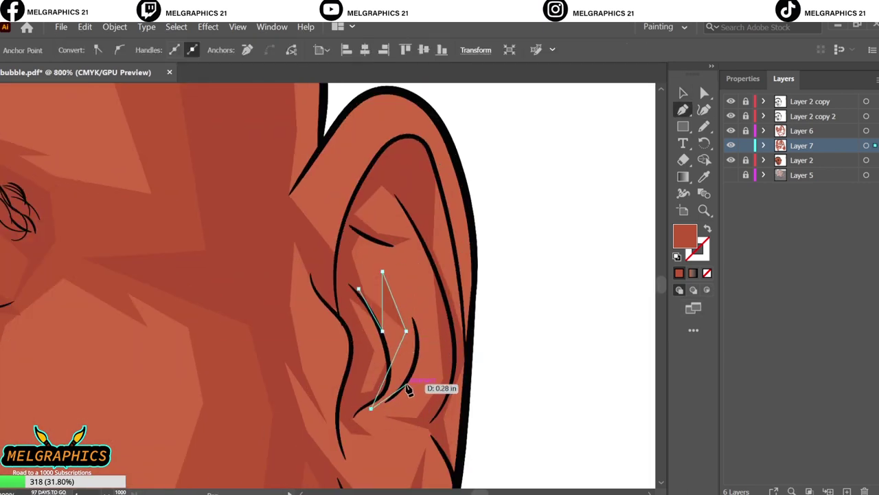
left_click(406, 382)
left_click(371, 409)
left_click(374, 205)
left_click(413, 234)
left_click(448, 320)
left_click(415, 202)
left_click(404, 145)
left_click(349, 212)
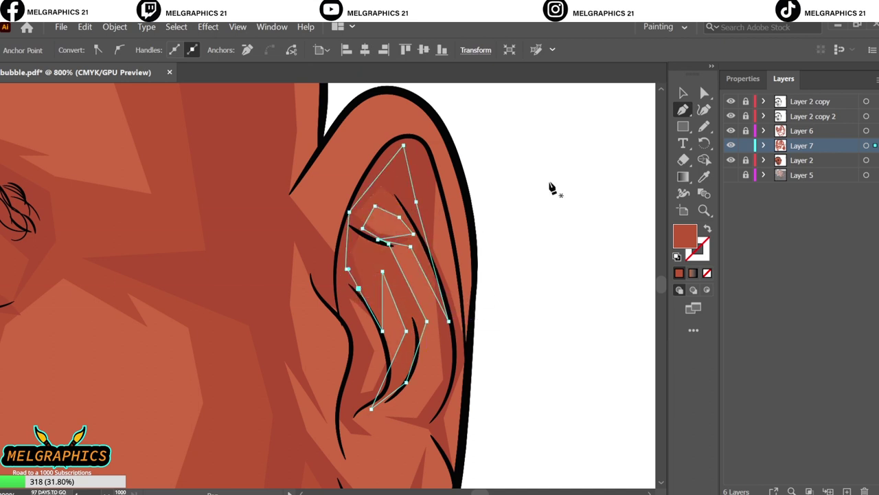
scroll(552, 189, "down", 2)
left_click(320, 252)
Add a second shadow shape running down the inner ear
left_click(416, 192)
left_click(312, 205)
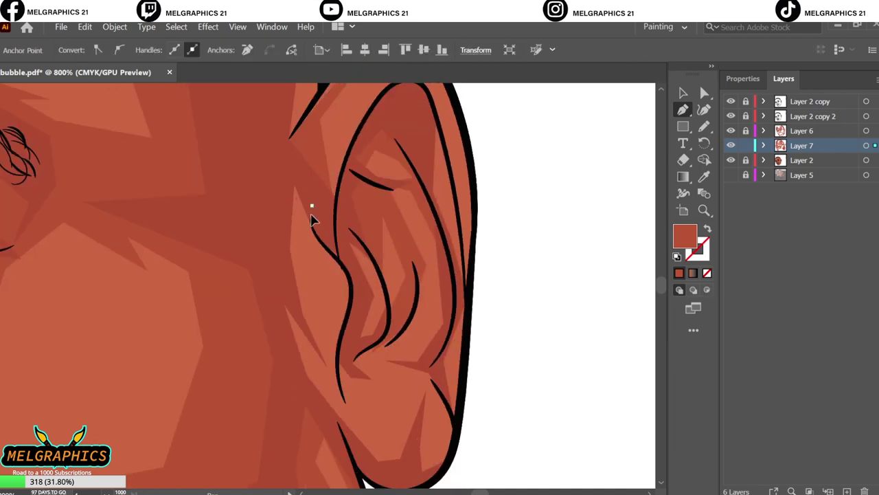
left_click(324, 322)
left_click(369, 437)
left_click(295, 152)
left_click(312, 206)
left_click(353, 423)
Draw a shadow shape on the earlobe extending up the ear rim, then fit the artboard
left_click(388, 441)
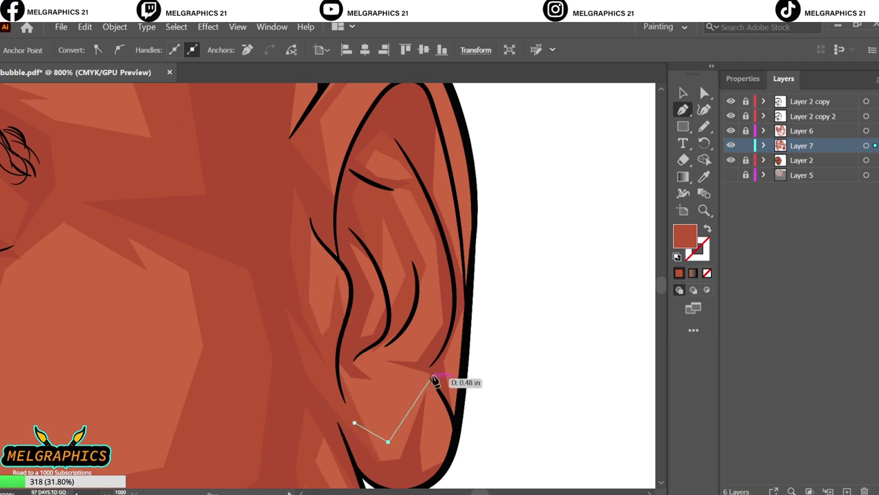
left_click(434, 380)
scroll(412, 398, "up", 2)
left_click(435, 332)
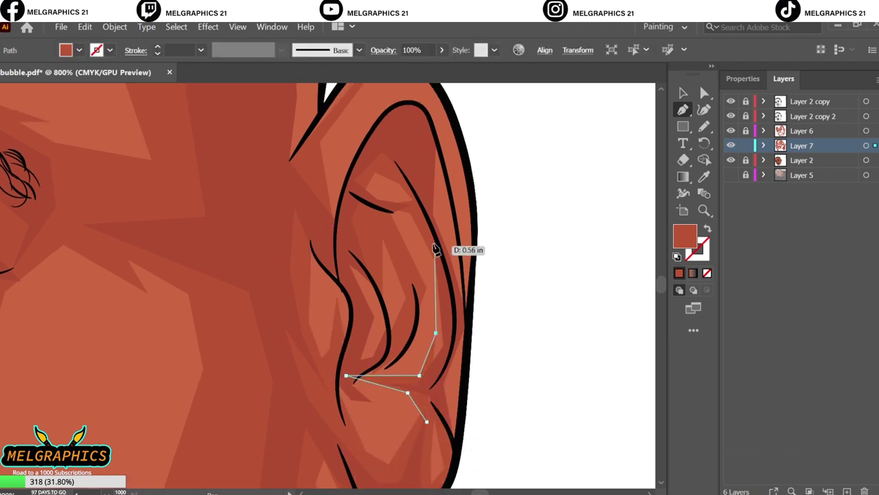
left_click(426, 421)
key("ctrl+0")
Draw a closed cheek shadow shape beside the mouth
key("v")
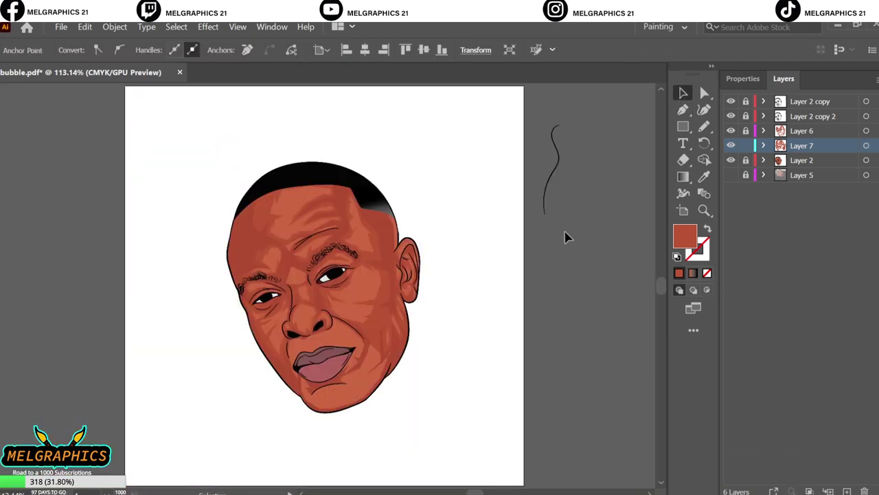
key("p")
scroll(368, 384, "up", 3)
left_click(366, 273)
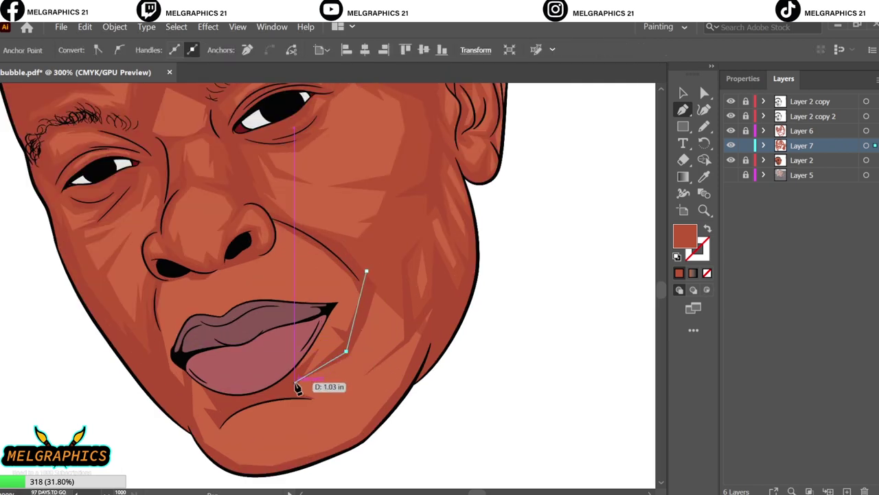
left_click(385, 345)
left_click(350, 382)
left_click(295, 379)
Trace a closed shadow shape along the chin line and lower chin
left_click(336, 403)
left_click(368, 400)
left_click(376, 389)
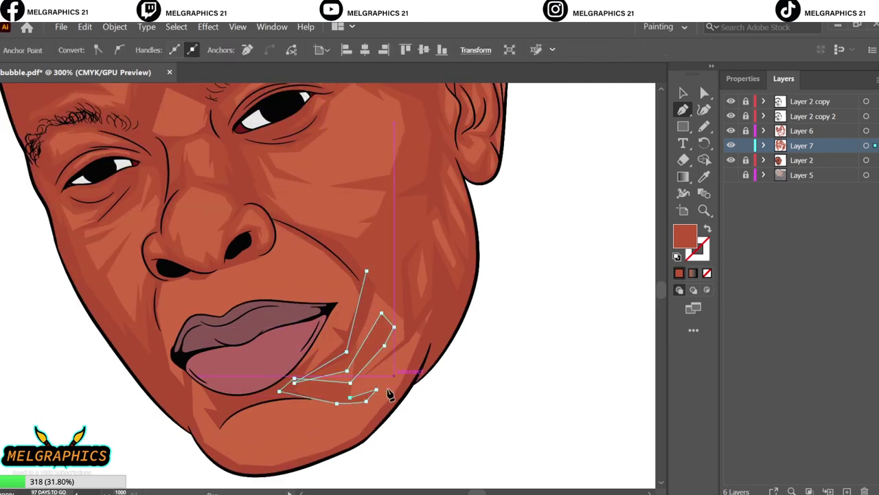
left_click(336, 427)
left_click(324, 436)
left_click(304, 435)
left_click(283, 457)
left_click(251, 452)
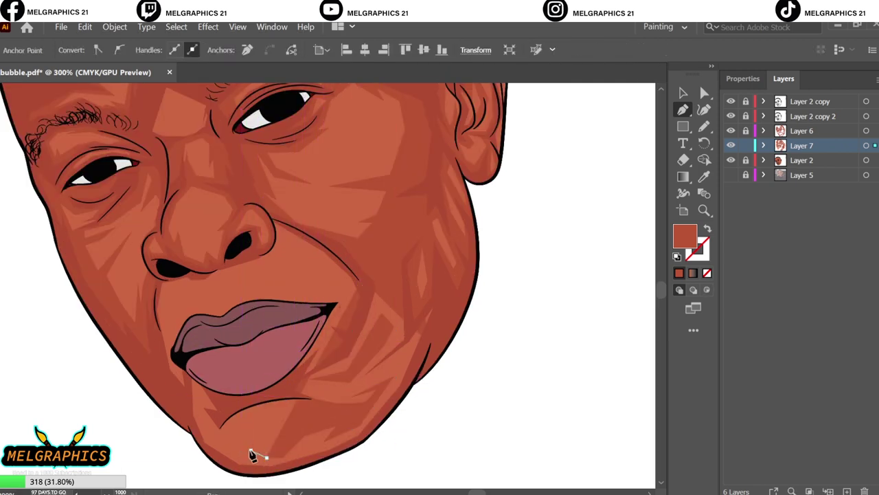
left_click(369, 442)
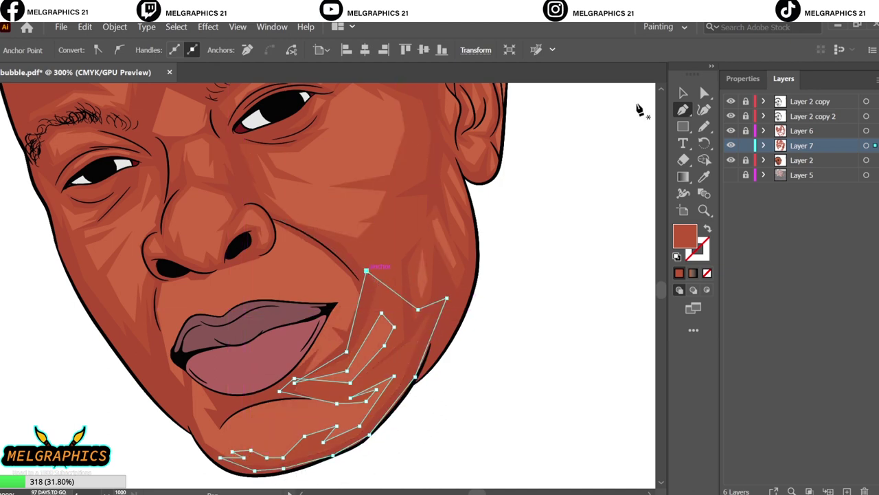
left_click(683, 93)
key("ctrl+0")
Draw a shadow on the left side of the chin, running from the lip down the chin
scroll(395, 390, "up", 5)
key("p")
left_click(263, 449)
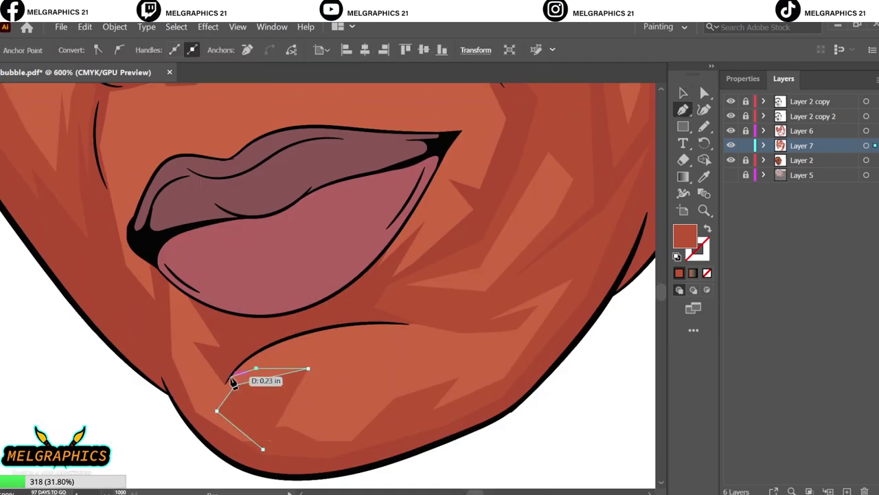
left_click(191, 339)
left_click(182, 301)
left_click(231, 337)
left_click(208, 268)
left_click(164, 257)
left_click(160, 368)
left_click(200, 426)
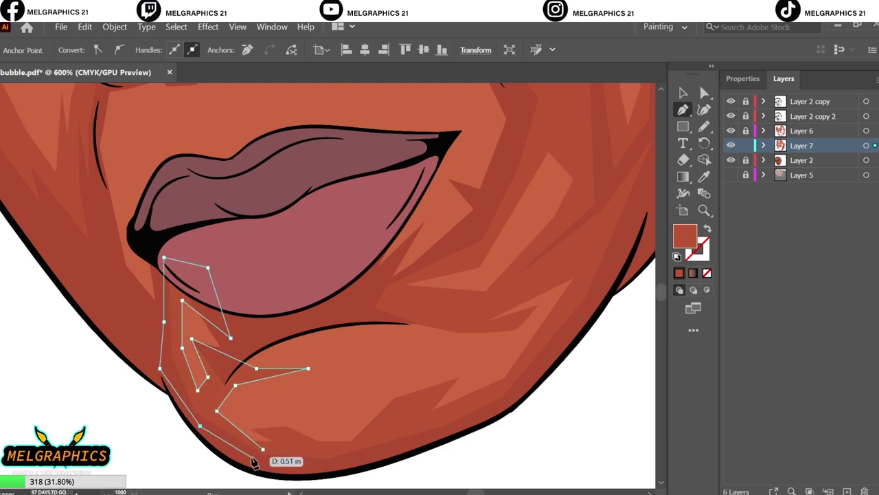
Add a closed shadow shape along the chin crease
left_click(231, 365)
left_click(295, 337)
left_click(379, 332)
left_click(449, 343)
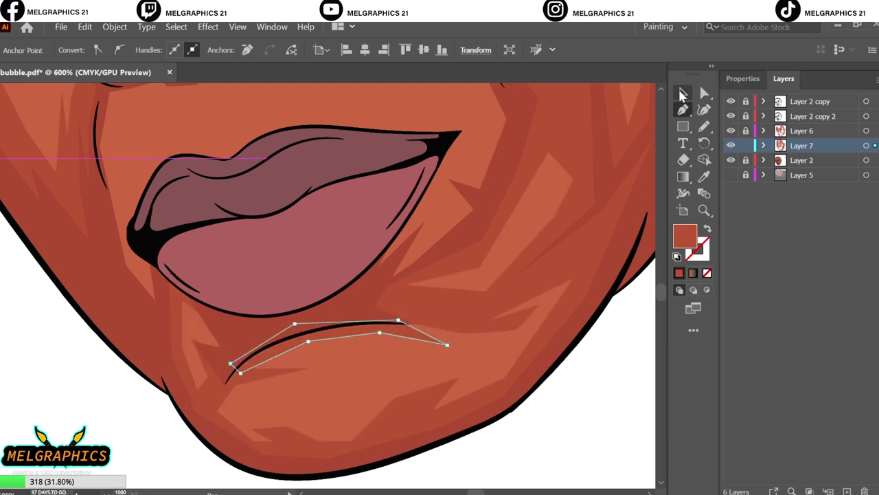
key("v")
key("ctrl+0")
Draw a closed shadow shape beside the nose, from the nostril past the lip
key("p")
scroll(325, 334, "up", 4)
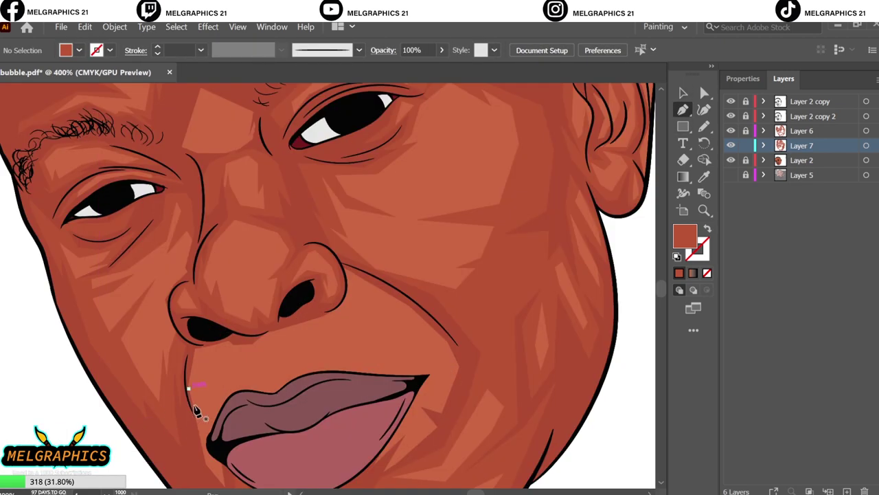
left_click(199, 412)
left_click(232, 332)
left_click(242, 354)
left_click(263, 383)
left_click(195, 443)
left_click(216, 476)
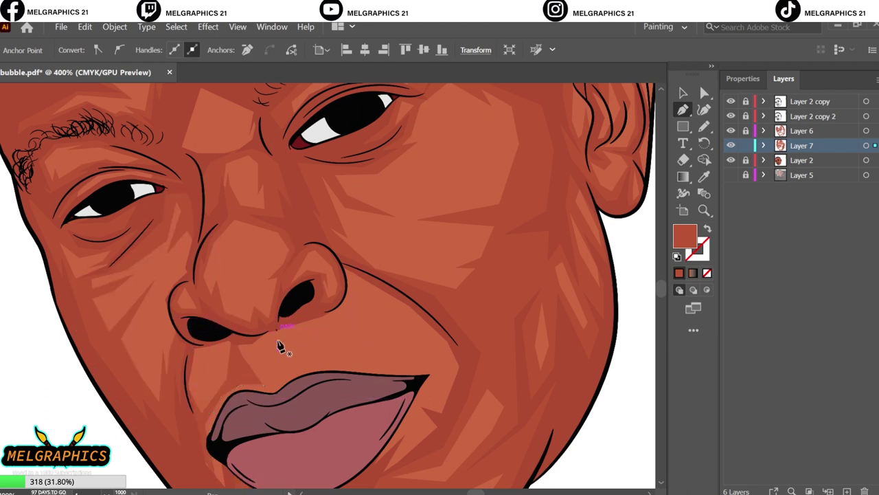
Outline a curved shadow from below the nostril toward the lip corner
left_click_drag(266, 339, 278, 362)
left_click(296, 317)
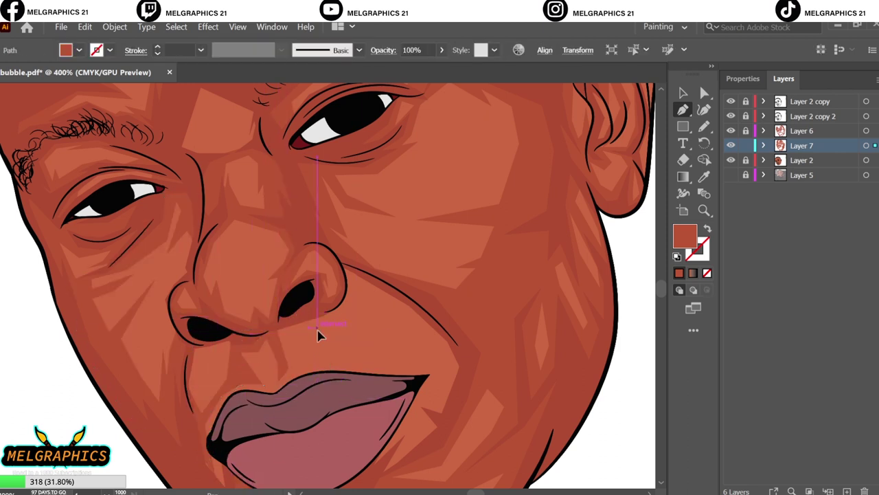
left_click(318, 330)
left_click(399, 346)
left_click(418, 348)
left_click(445, 382)
left_click(435, 415)
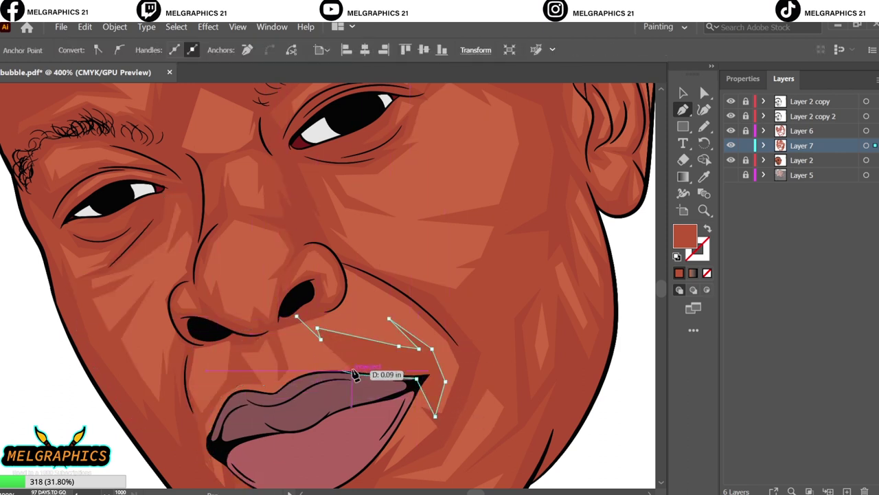
Add a small shadow at the right lip corner and fit the artboard
scroll(422, 354, "down", 3)
left_click(424, 344)
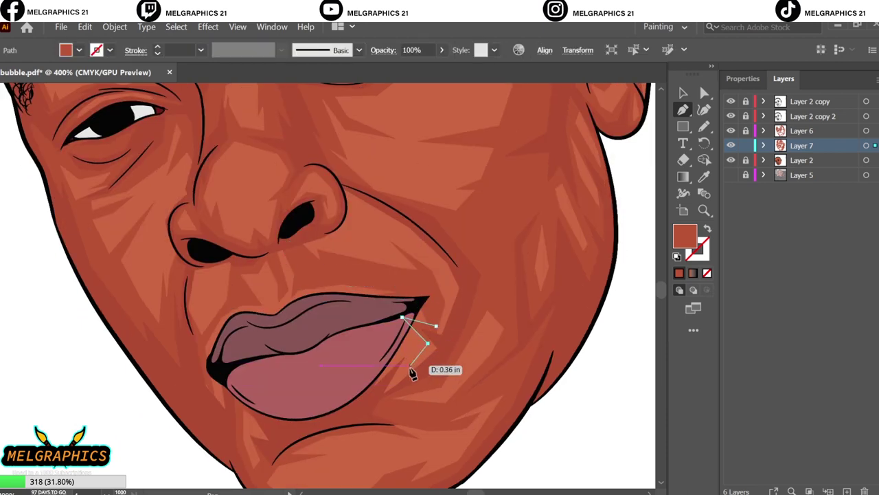
left_click(435, 367)
key("v")
key("ctrl+0")
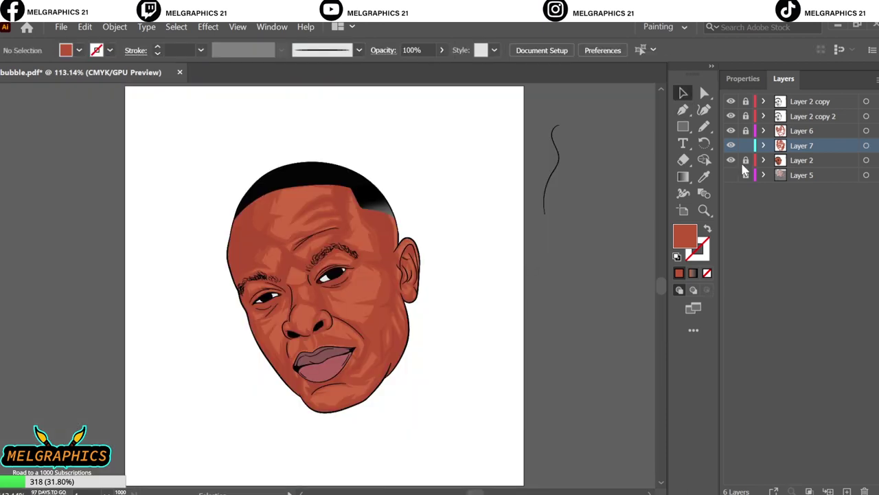
Unlock Layer 6, make it the active layer, and begin a curved shadow path under the nostril
left_click(746, 130)
left_click(866, 131)
key("p")
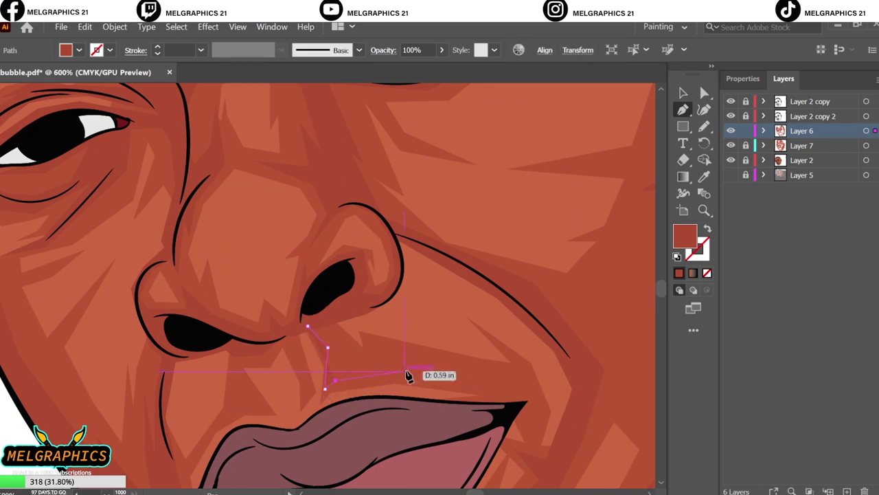
left_click_drag(523, 399, 526, 424)
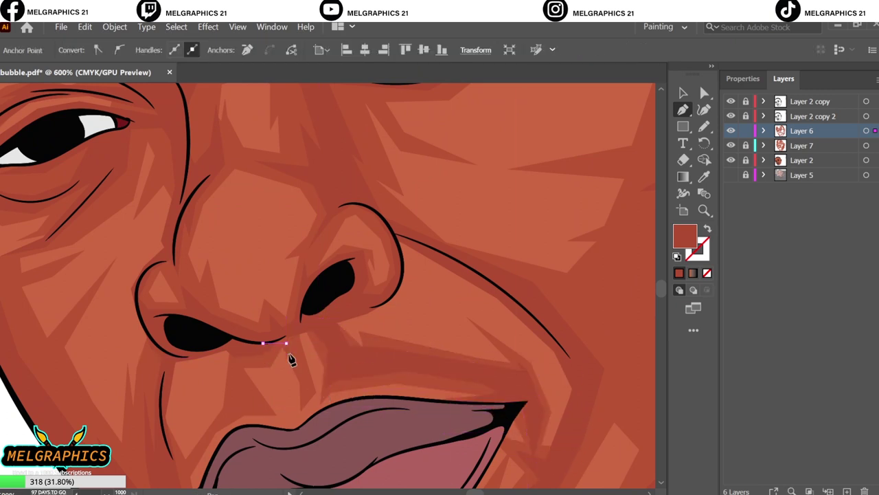
scroll(239, 360, "down", 3)
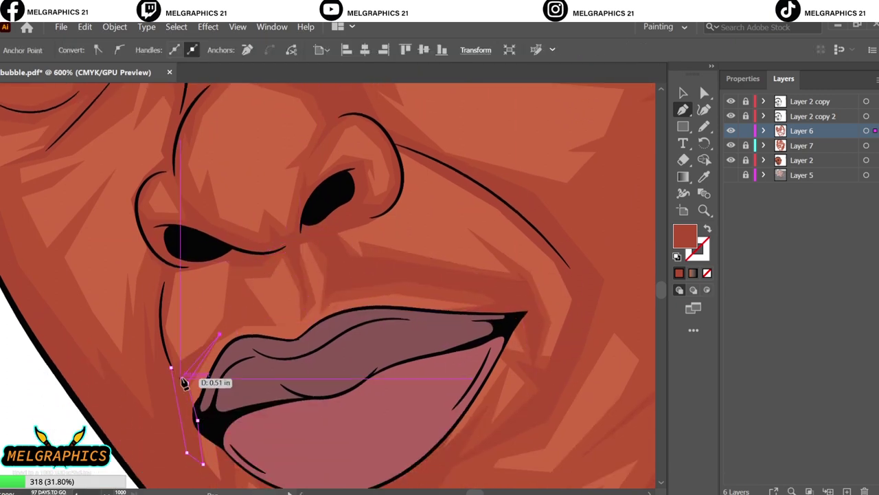
Complete the shadow shape running from below the nose to beside the lip corner
left_click(243, 258)
left_click(262, 319)
left_click(207, 354)
left_click(234, 313)
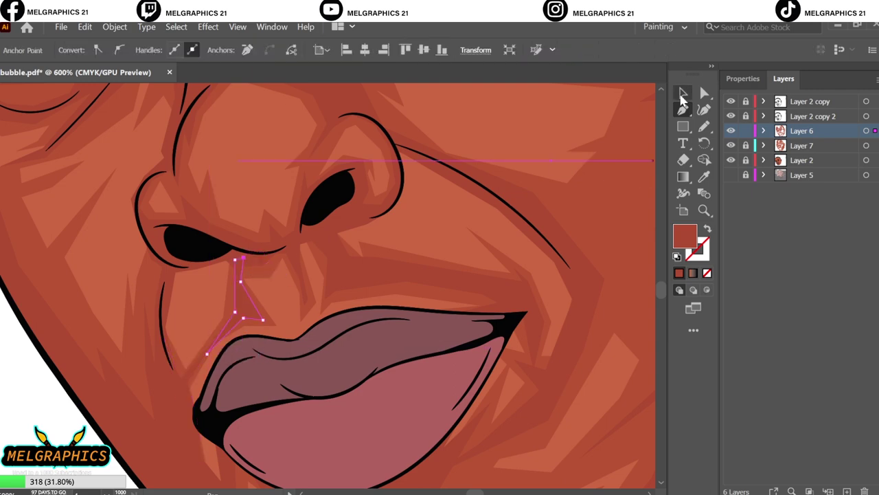
left_click(684, 93)
key("ctrl+0")
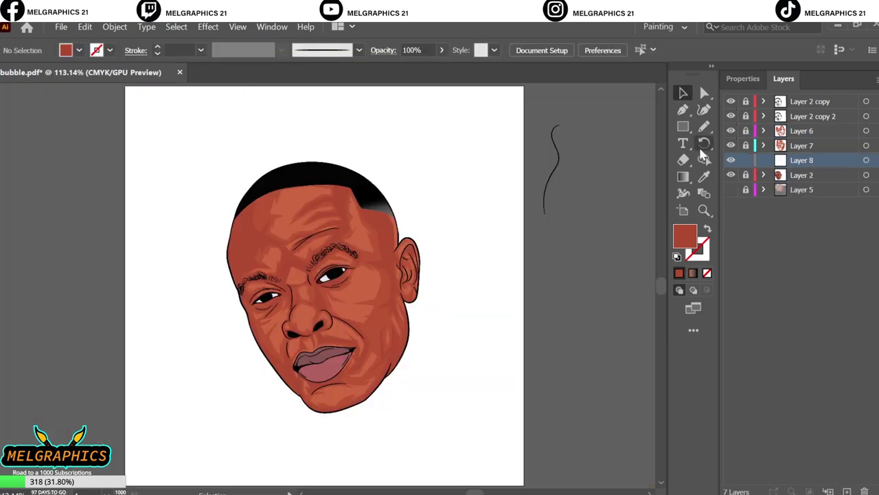
Set the fill colour to C45E3B and zoom in on the face
double_click(685, 237)
type("C45E3B")
key("Return")
key("ctrl+plus")
key("ctrl+plus")
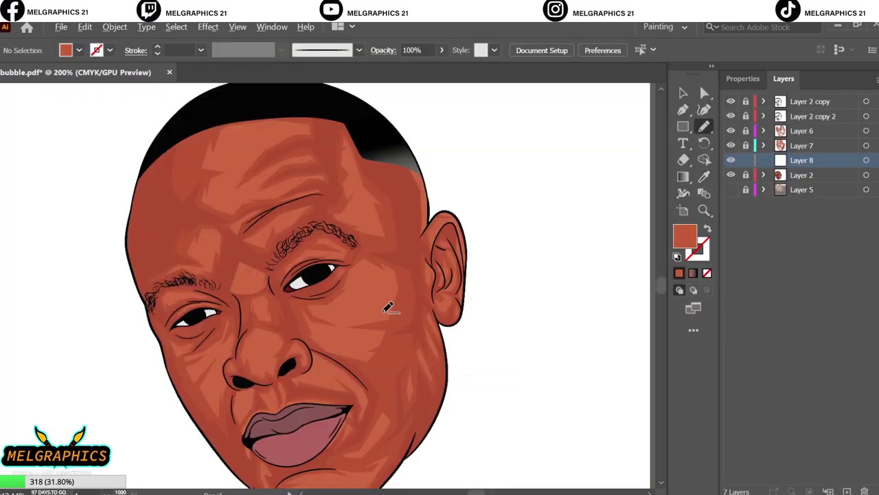
key("ctrl+plus")
key("ctrl+plus")
key("ctrl+plus")
Draw a closed shadow shape under the eye
left_click(180, 276)
left_click(200, 320)
left_click(274, 348)
left_click(417, 337)
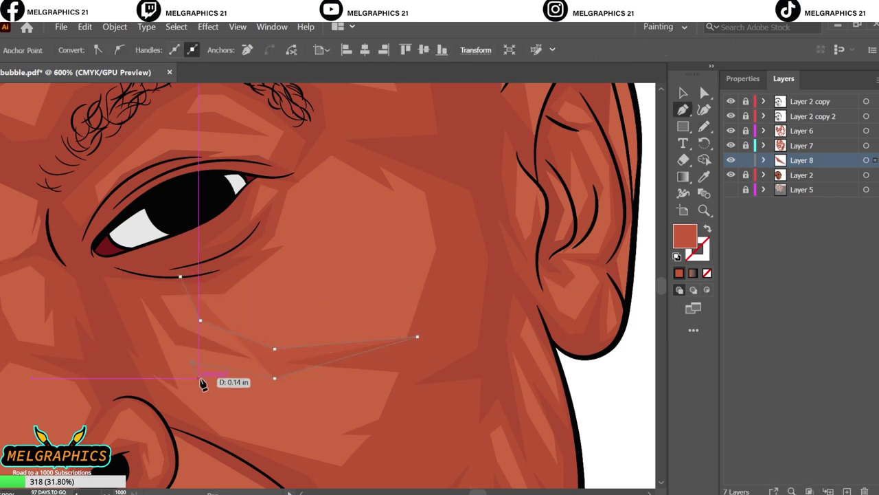
left_click(234, 417)
left_click(382, 381)
left_click(180, 276)
Draw a curved cheek shadow shape below the eye
left_click_drag(126, 274, 126, 356)
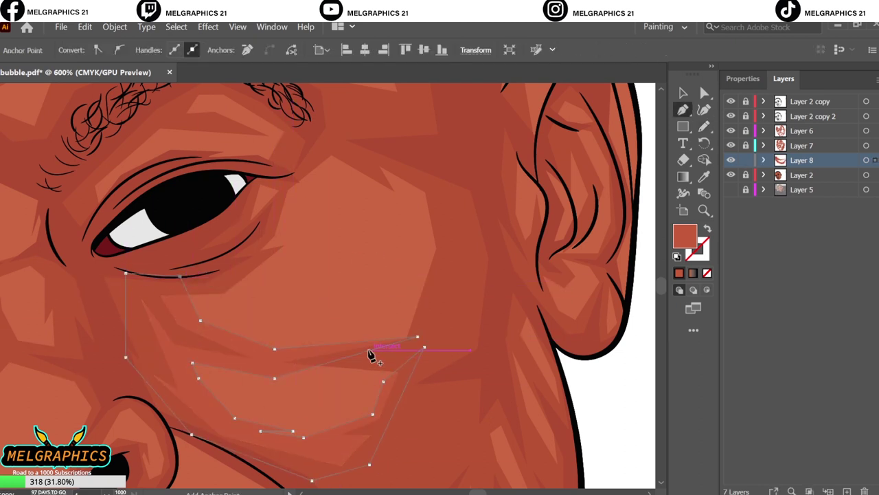
left_click(369, 351)
left_click(398, 288)
left_click(414, 255)
left_click(295, 236)
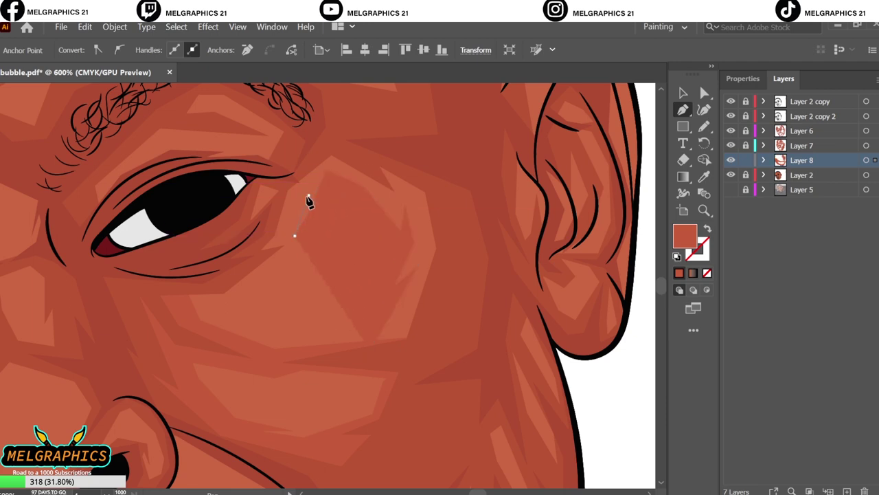
Draw a small closed shadow shape beside the eye corner
left_click(268, 277)
left_click(220, 307)
left_click(188, 309)
left_click(176, 279)
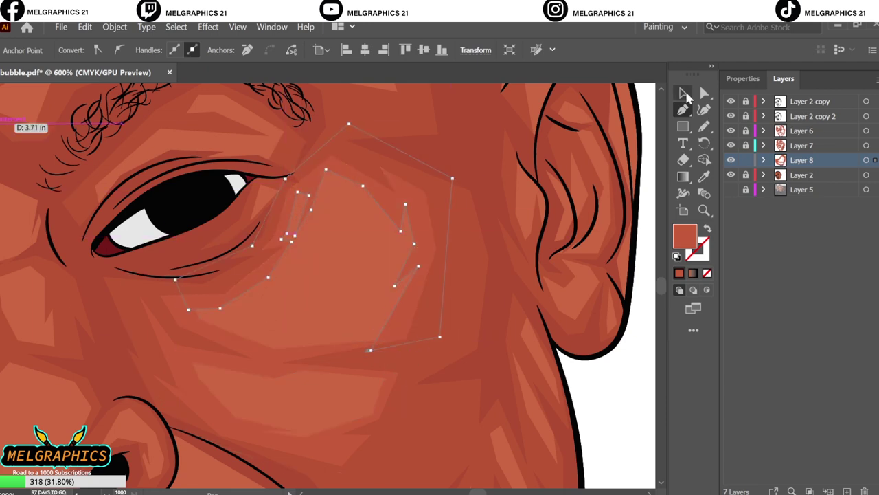
left_click(683, 93)
key("ctrl+0")
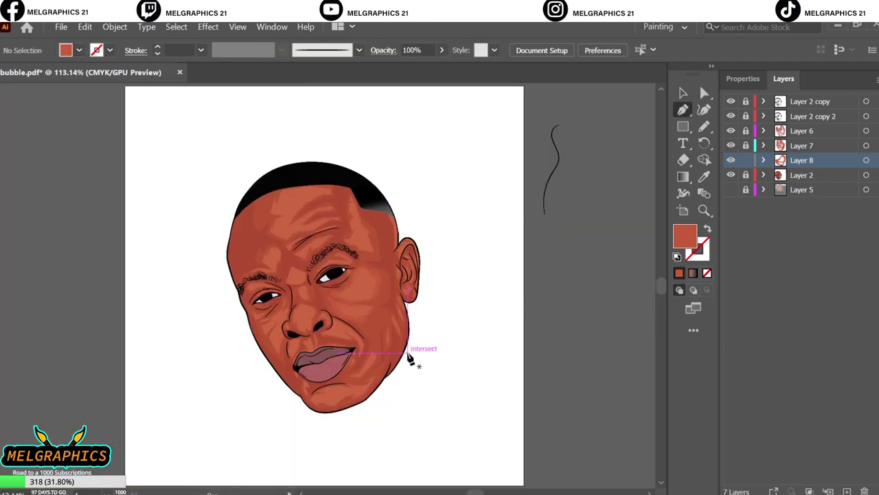
scroll(410, 358, "up", 5)
scroll(410, 275, "up", 5)
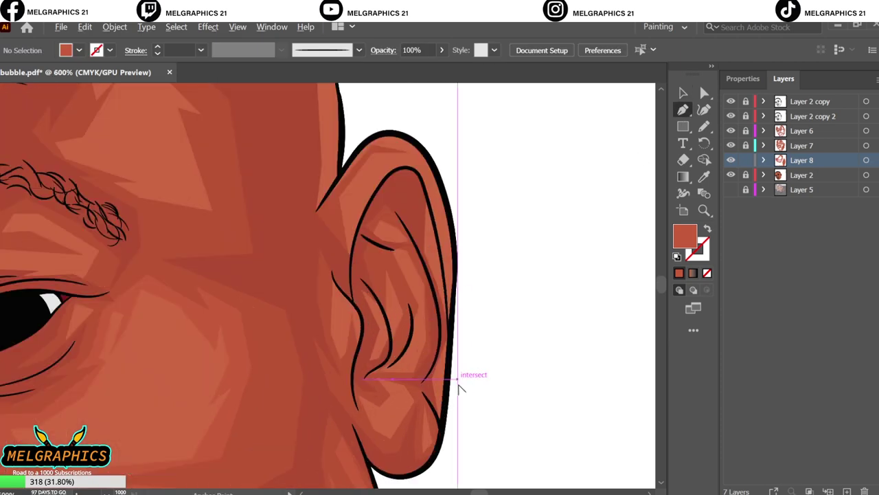
Trace a curved shading shape inside the ear
left_click(342, 372)
left_click(357, 354)
left_click(339, 265)
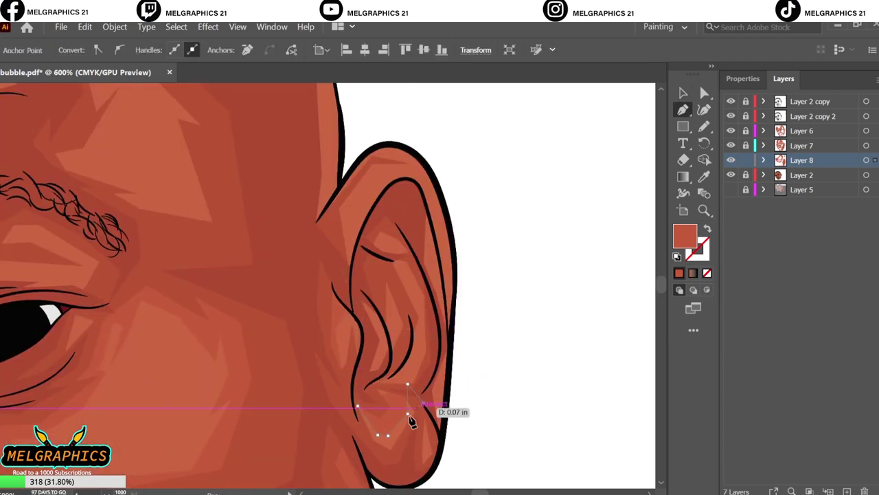
left_click_drag(411, 420, 383, 424)
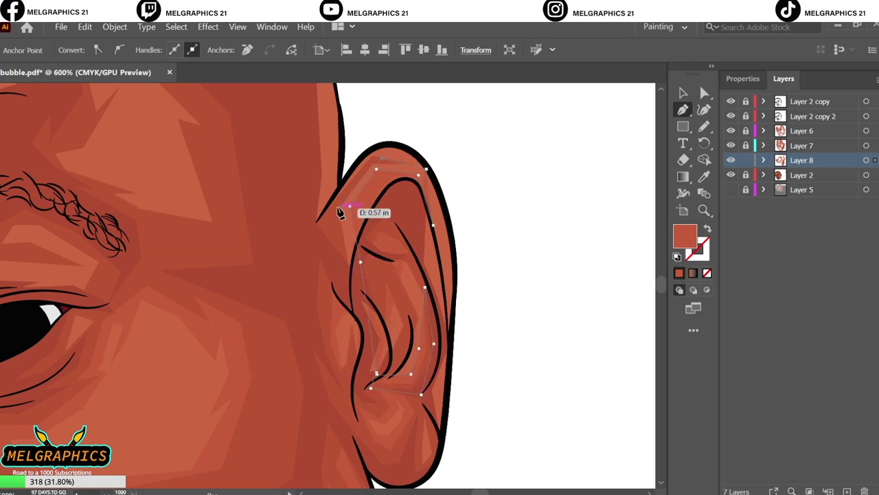
left_click(331, 265)
key("h")
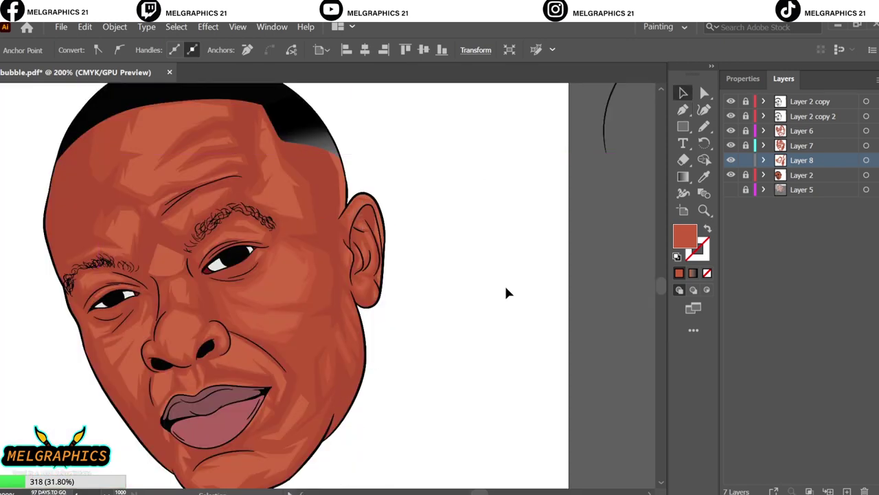
key("v")
Start the chin highlight shape with points across the chin
left_click(450, 305)
left_click(332, 307)
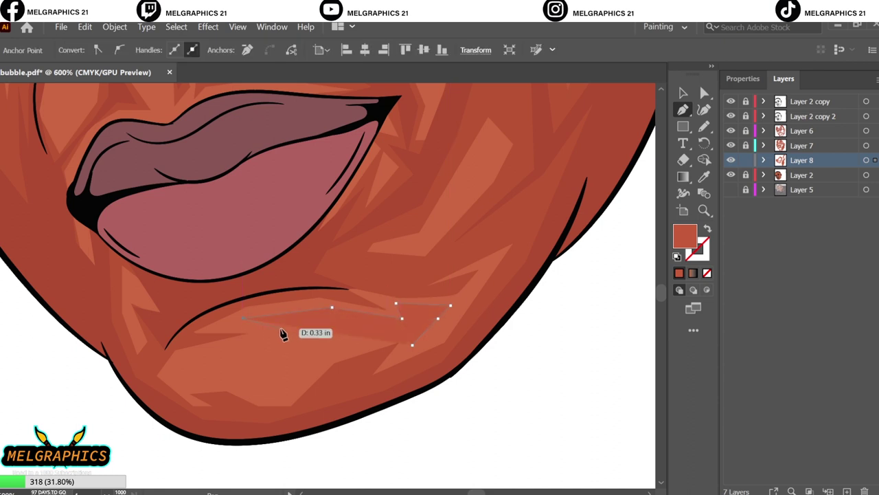
left_click(244, 318)
left_click(182, 376)
left_click(214, 384)
left_click(278, 396)
Continue the chin highlight around the jaw and close the shape
left_click(147, 366)
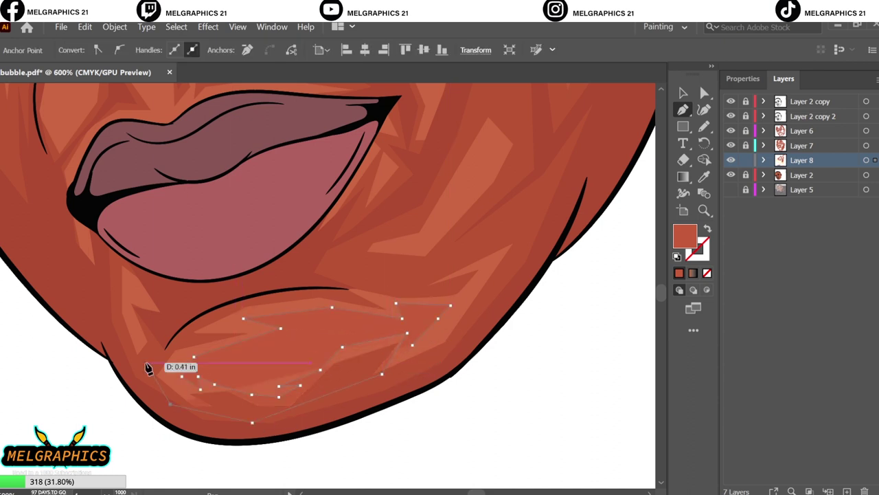
left_click(402, 275)
left_click(520, 271)
left_click(412, 349)
key("v")
left_click(515, 364)
key("ctrl+0")
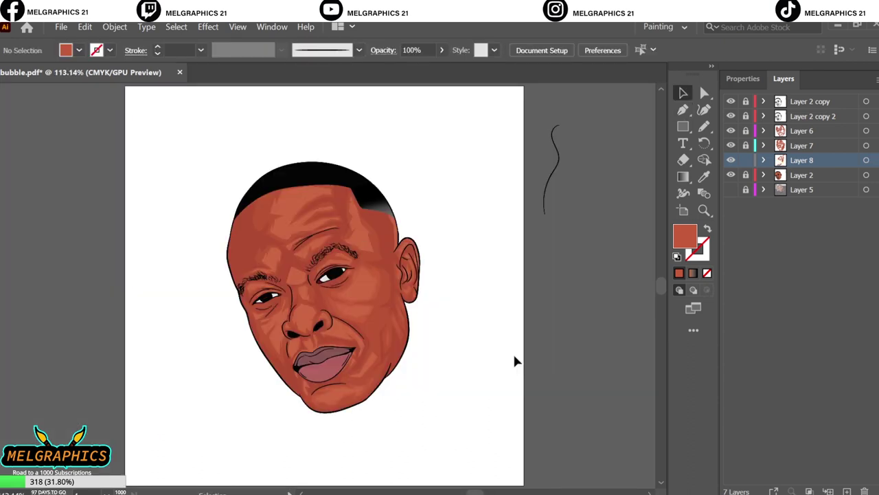
Draw a curved shading edge from the nostril along the cheek line
scroll(292, 331, "up", 4)
key("p")
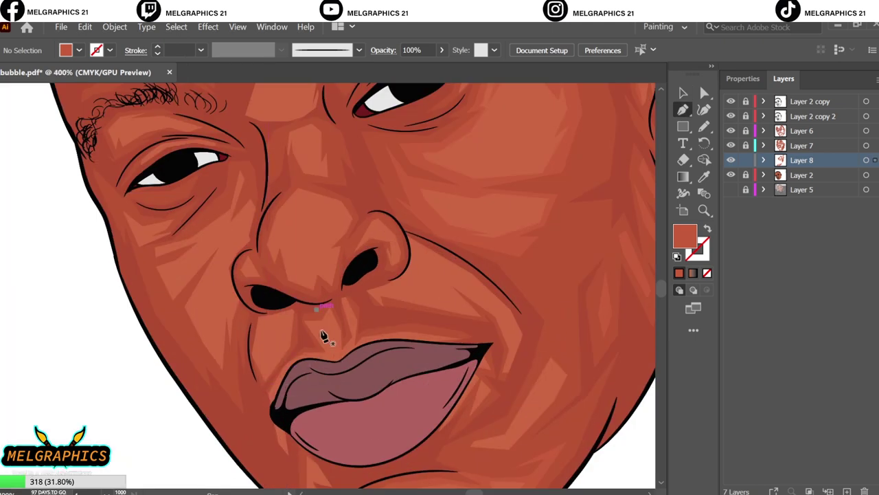
left_click_drag(329, 301, 338, 332)
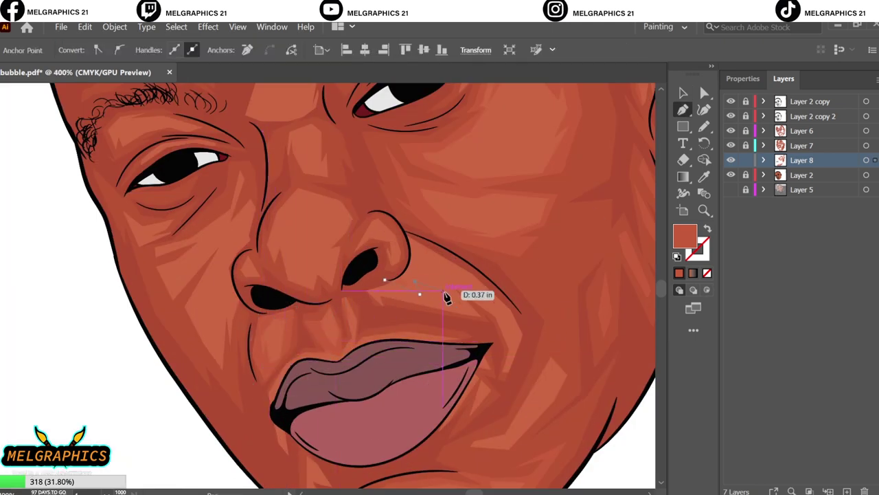
mouse_move(499, 312)
left_mouse_down()
mouse_move(425, 258)
mouse_move(438, 319)
left_mouse_up()
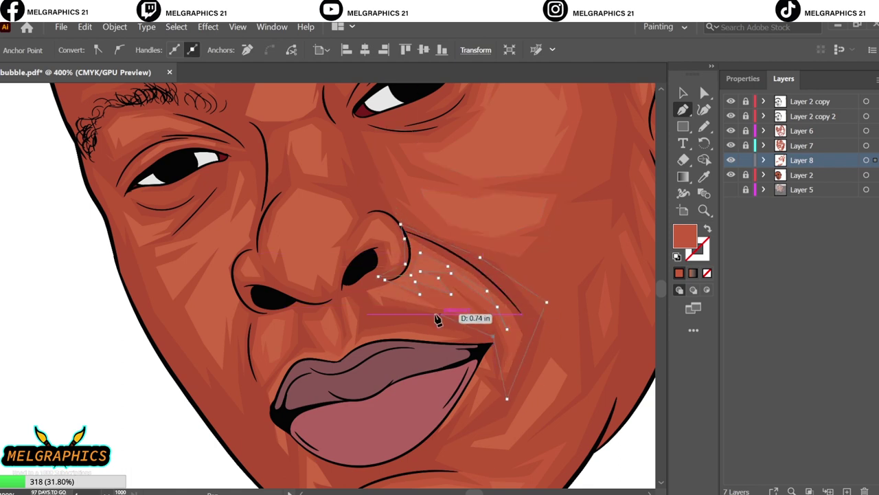
scroll(302, 371, "up", 1)
Trace a closed shading shape around the side of the nose
left_click(350, 275)
left_click(384, 256)
left_click(304, 234)
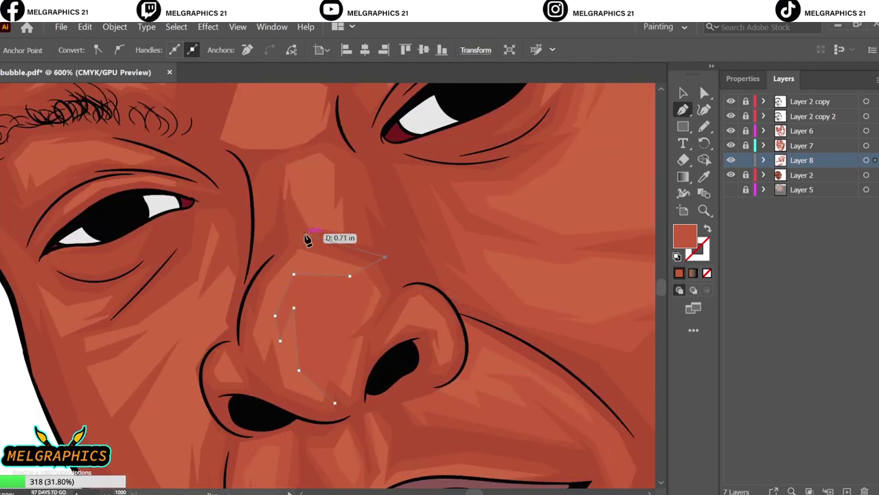
left_click(246, 273)
left_click(254, 366)
left_click(334, 402)
Add a closed shading shape extending up the nose
left_click(348, 331)
left_click(369, 289)
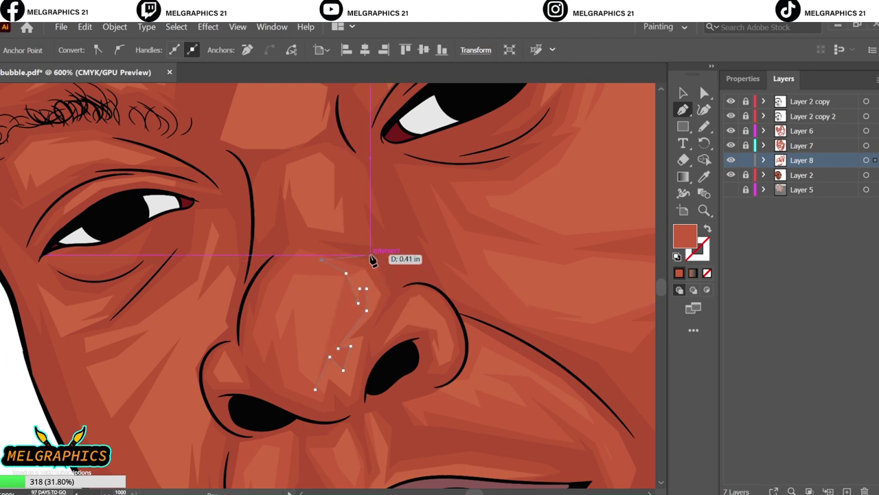
left_click(316, 390)
left_click(379, 329)
Draw a small closed shading shape on the nostril
left_click(411, 314)
left_click(439, 322)
left_click(440, 346)
left_click(451, 365)
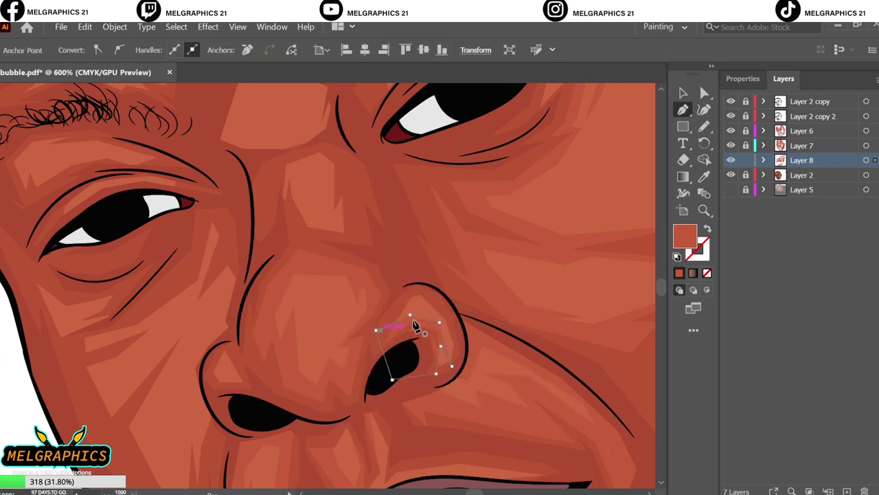
key("v")
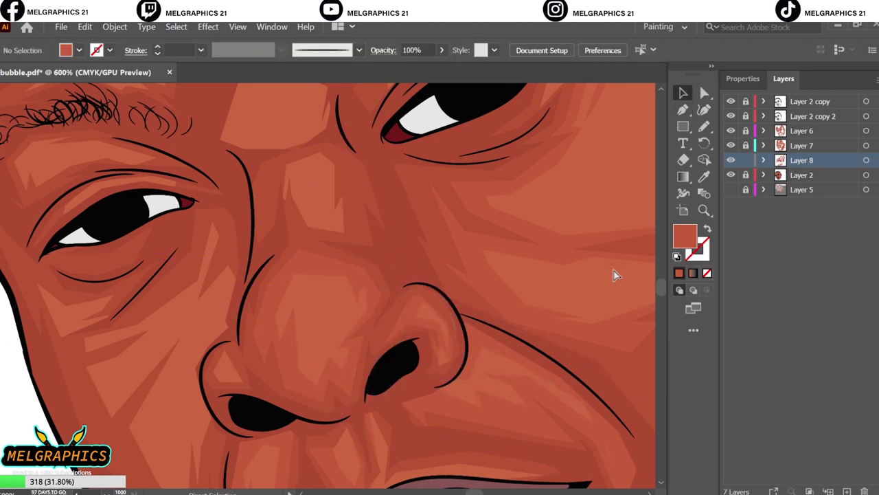
key("ctrl+0")
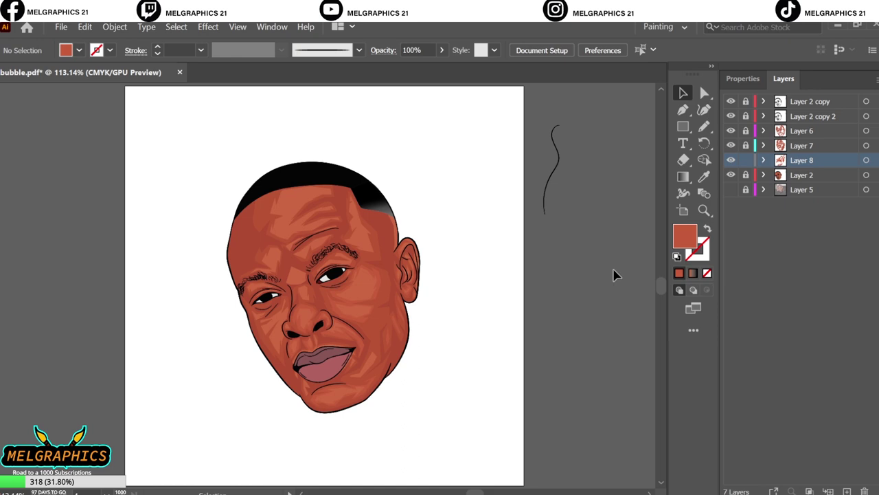
Draw a closed shape between the eyes on the nose bridge with the Pen tool
key("p")
scroll(294, 291, "up", 5)
left_click(362, 302)
left_click(328, 362)
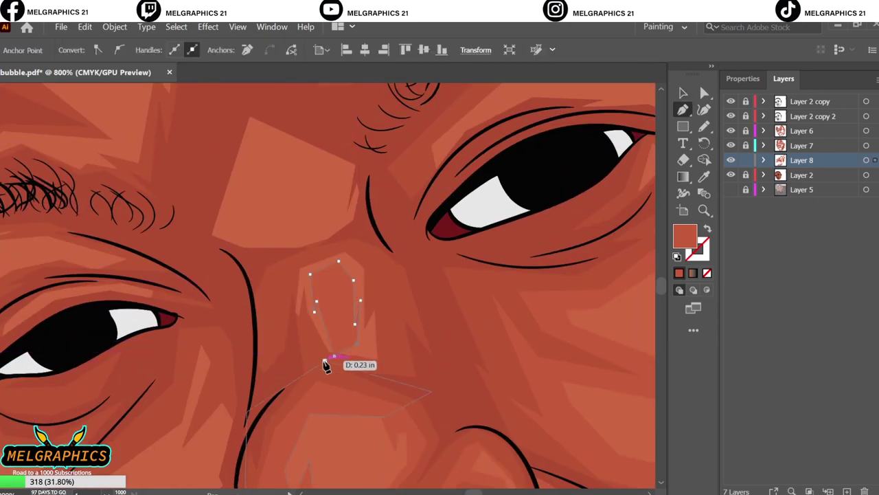
left_click(310, 273)
Start a shape below the eyes and trace a closed shape on the cheek
scroll(309, 353, "up", 2)
left_click(383, 307)
left_click(386, 206)
scroll(335, 197, "down", 1)
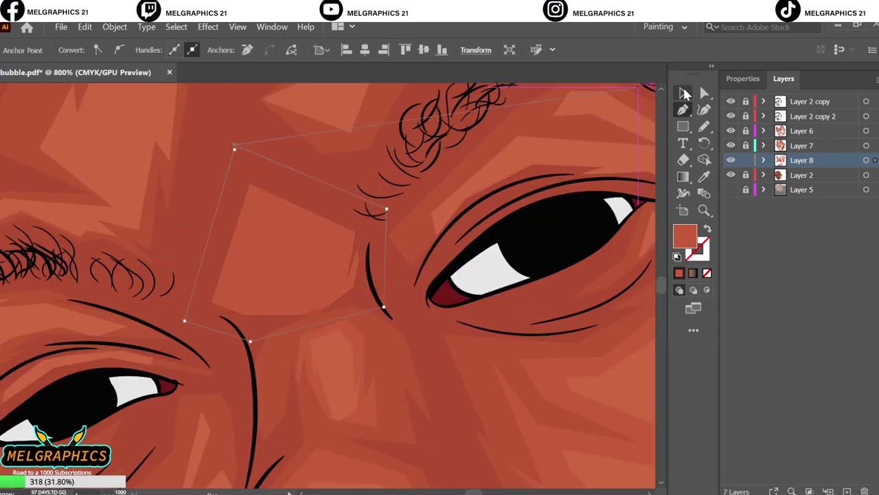
scroll(334, 197, "down", 4)
scroll(320, 362, "up", 5)
left_click(343, 151)
left_click(262, 213)
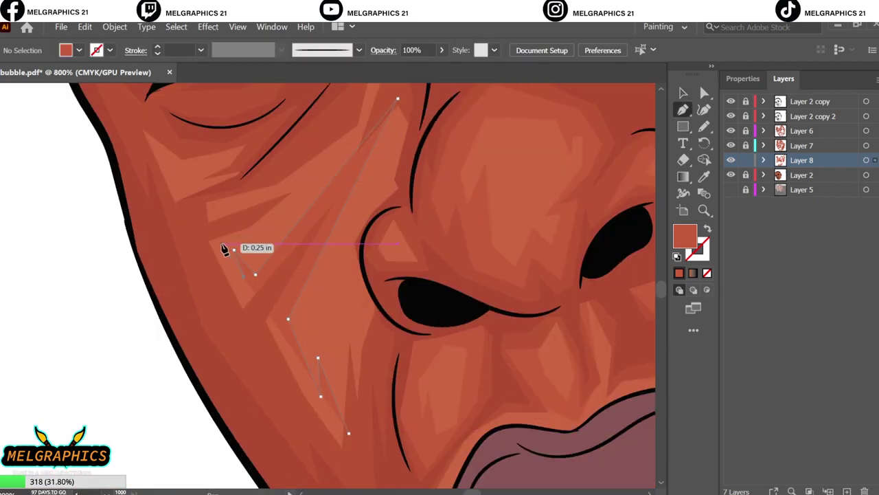
left_click(180, 243)
left_click(244, 276)
scroll(227, 309, "down", 3)
left_click(349, 452)
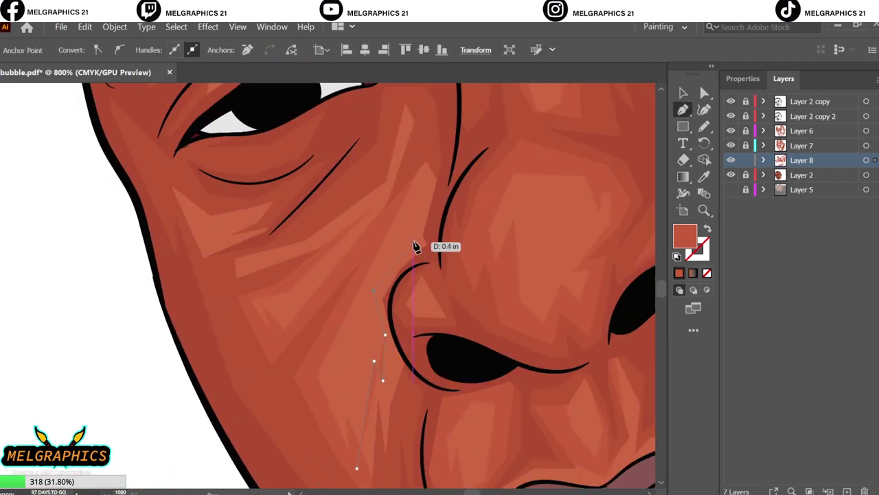
Draw a closed shape beside the nose, extending up toward the eye
left_click_drag(446, 245, 444, 146)
left_click(438, 272)
scroll(440, 274, "down", 1)
left_click(453, 296)
left_click(425, 326)
scroll(385, 232, "up", 4)
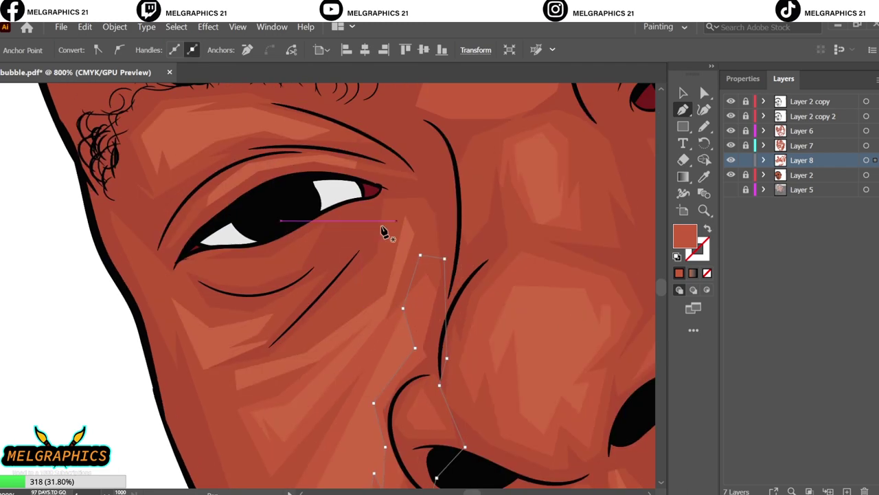
left_click(421, 193)
left_click(444, 206)
left_click(396, 312)
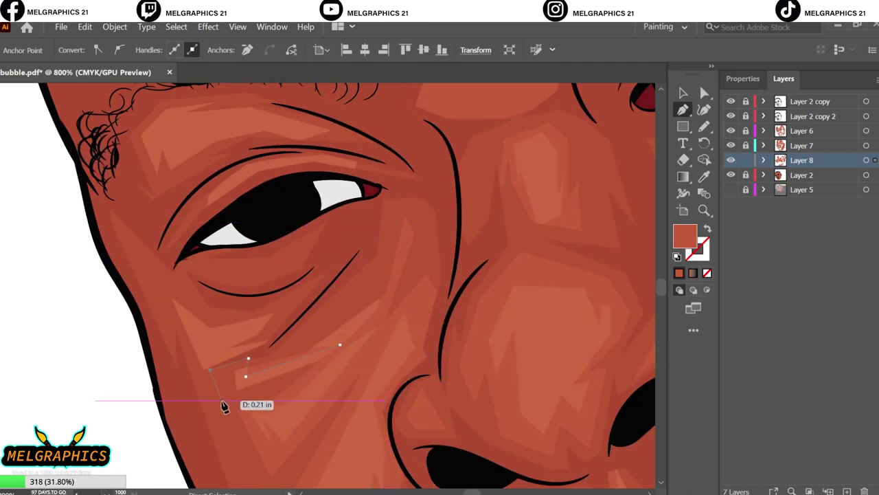
Trace a shape under the eye along the eyelid
scroll(275, 384, "up", 2)
scroll(207, 371, "up", 4)
left_click(169, 369)
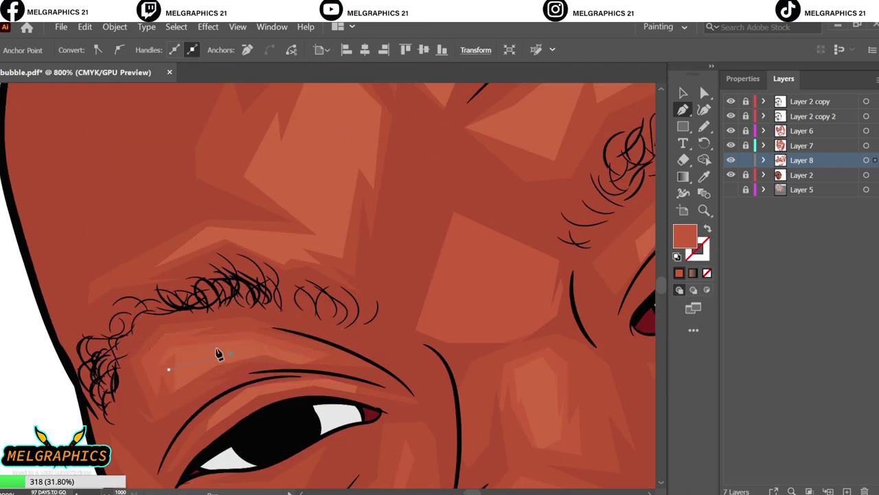
left_click(218, 349)
left_click(336, 353)
Draw a closed angular shape across the brow above the eyebrow
scroll(206, 384, "up", 3)
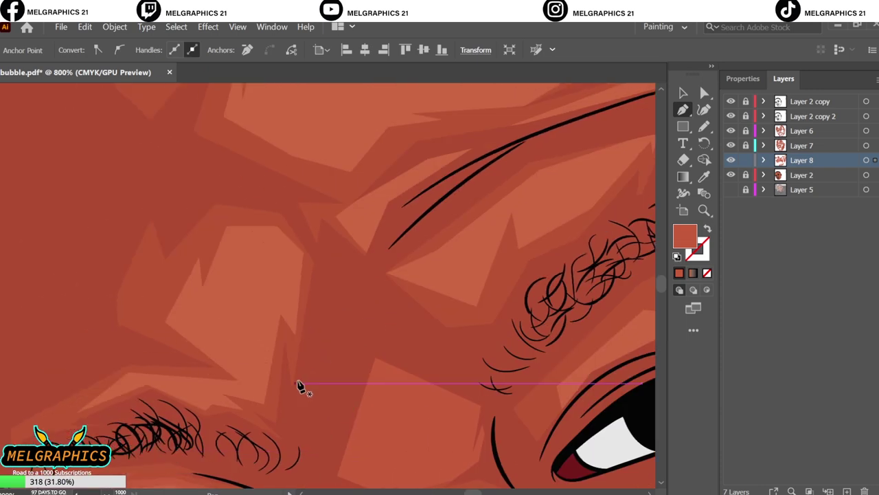
left_click(331, 412)
left_click(354, 246)
left_click(276, 186)
left_click(157, 204)
left_click(76, 320)
left_click(35, 420)
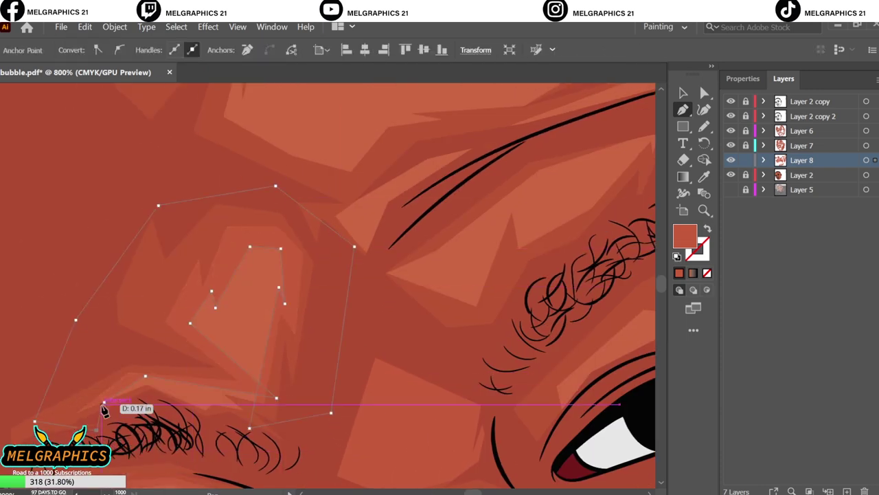
left_click(159, 400)
Inspect the forehead shape by selecting it, then fit the whole face in view
key("ctrl+minus")
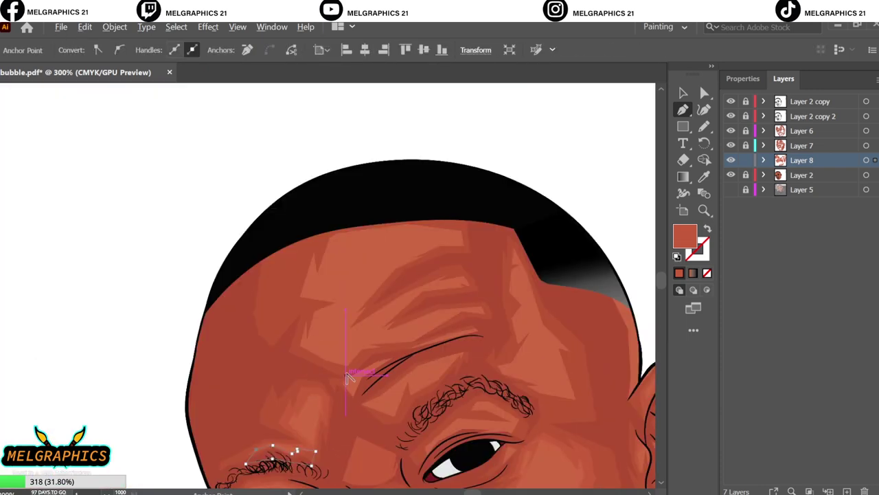
scroll(382, 330, "down", 3)
left_click(421, 197, "ctrl")
left_click(632, 112)
key("ctrl+0")
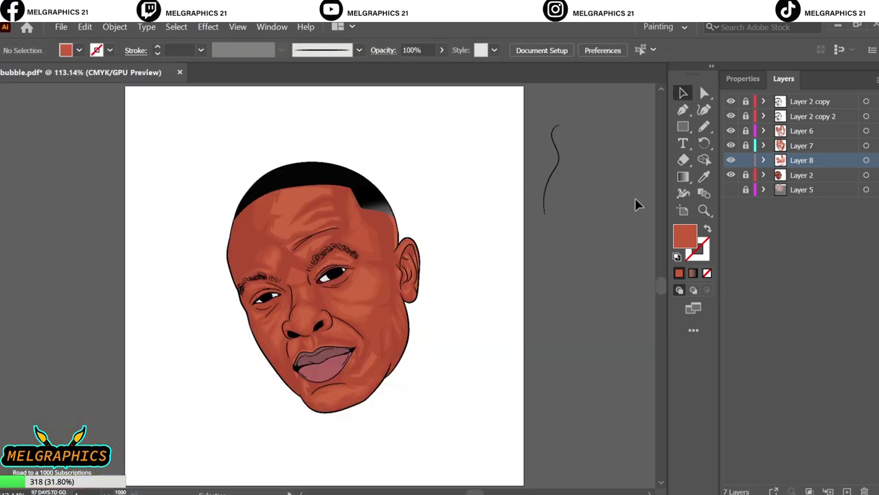
Draw a highlight shape above the eyebrow with the Pen tool
key("p")
scroll(310, 242, "up", 5)
left_click(182, 356)
left_click(274, 281)
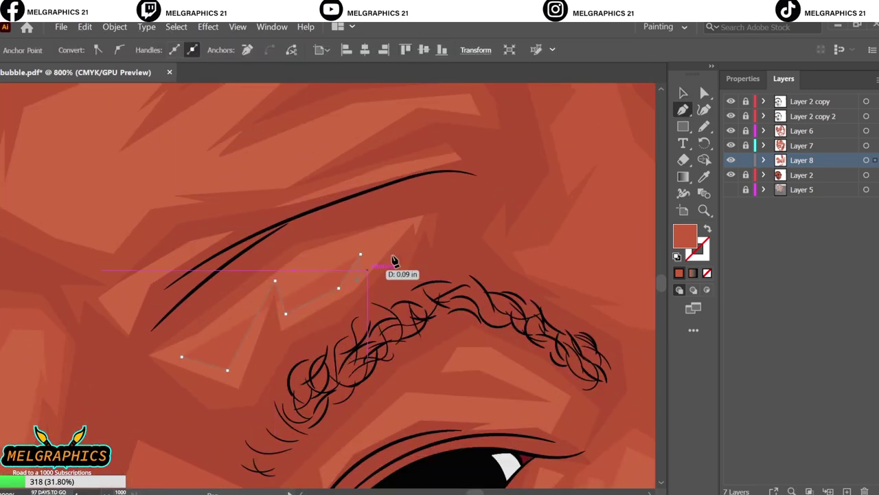
left_click(402, 226)
left_click(228, 369)
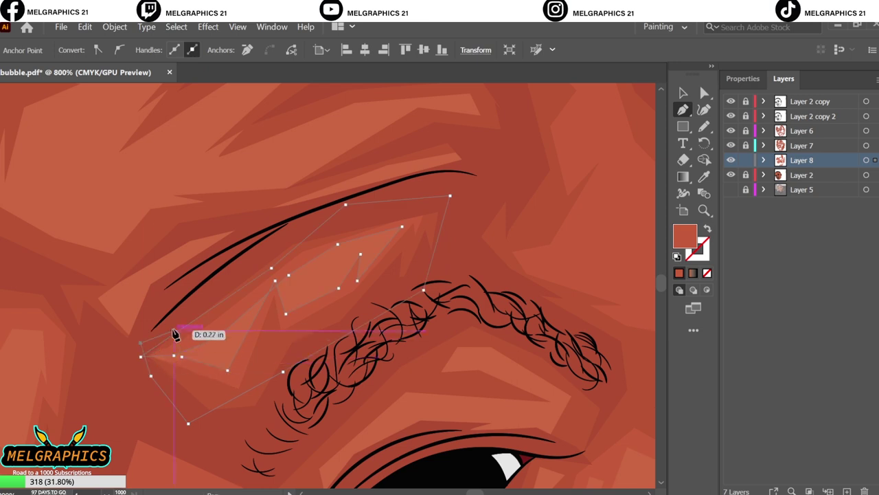
Trace a large angular highlight shape around the upper forehead
key("ctrl+minus")
scroll(177, 333, "up", 5)
left_click(183, 395)
left_click(220, 320)
left_click(296, 246)
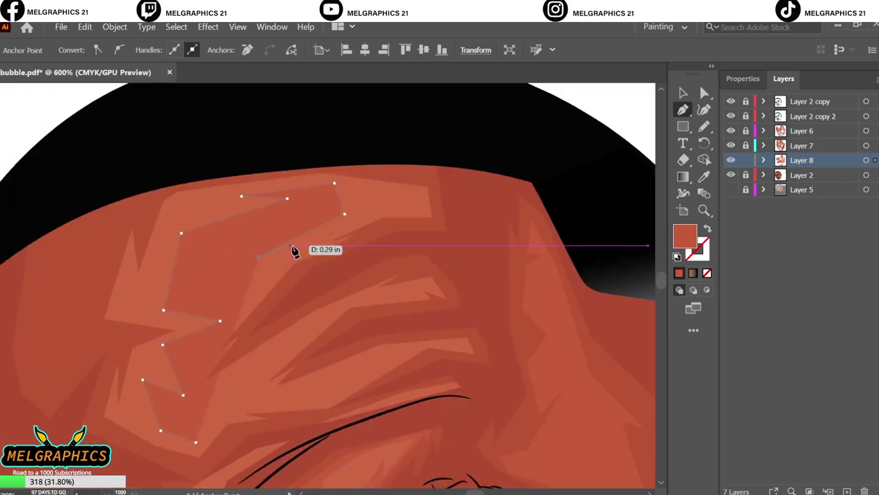
left_click(490, 229)
left_click(271, 150)
left_click(48, 337)
Draw a highlight shape across the lower brow and deselect it
left_click(300, 415)
left_click(491, 371)
left_click(324, 353)
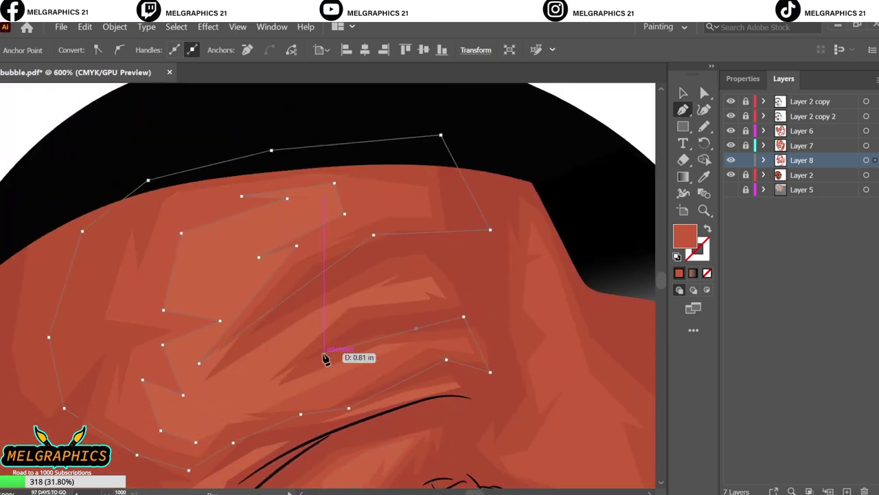
left_click(342, 369)
left_click(323, 400)
left_click(231, 402)
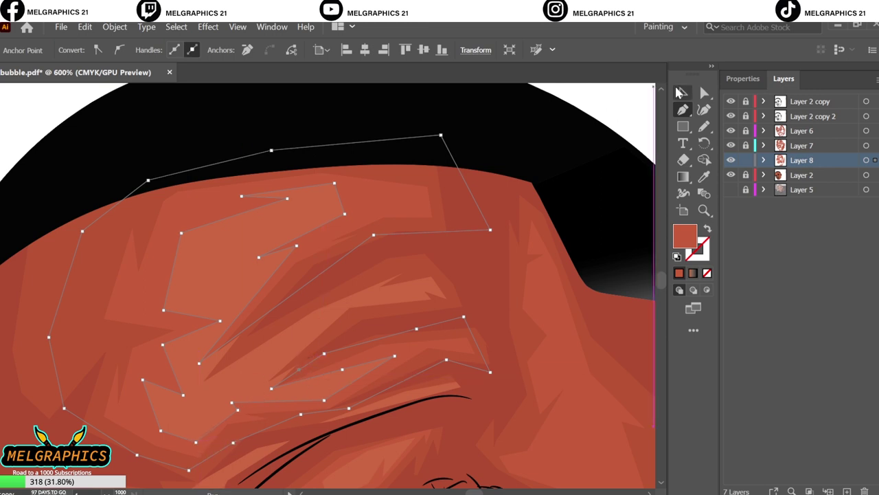
key("ctrl+shift+a")
Draw another closed highlight shape along the brow
left_click(259, 389)
left_click(309, 366)
left_click(362, 301)
left_click(419, 232)
left_click(353, 248)
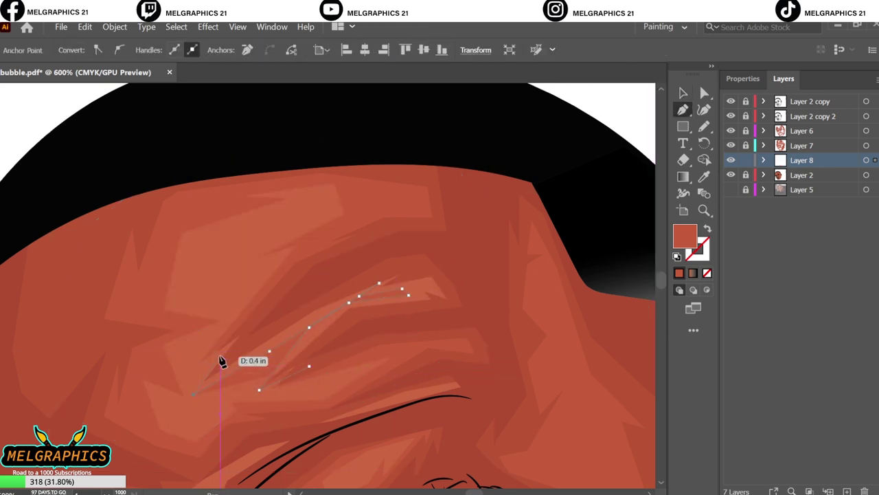
left_click(246, 348)
Fit the face in view, lock Layer 8, and make Layer 2 active
key("ctrl+0")
key("ctrl+shift+a")
left_click(746, 160)
left_click(801, 175)
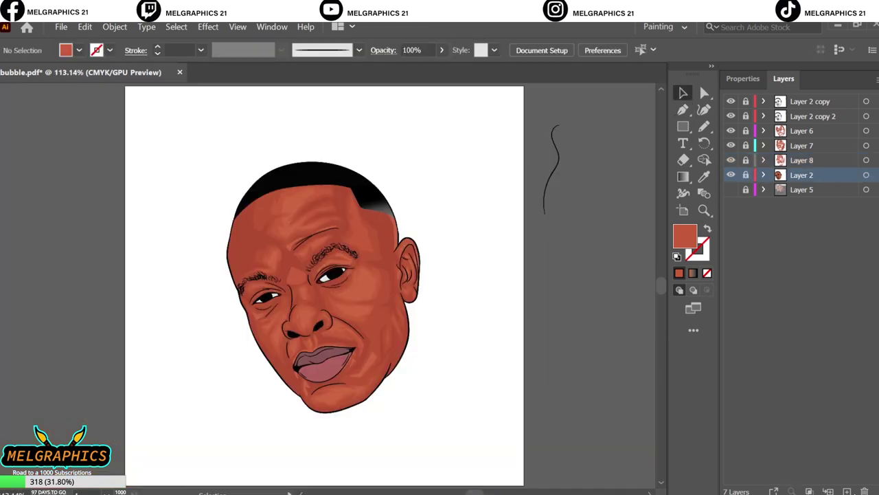
Draw a closed straight-edged highlight shape on the cheek
left_click(684, 112)
scroll(344, 299, "up", 2)
scroll(344, 299, "up", 3)
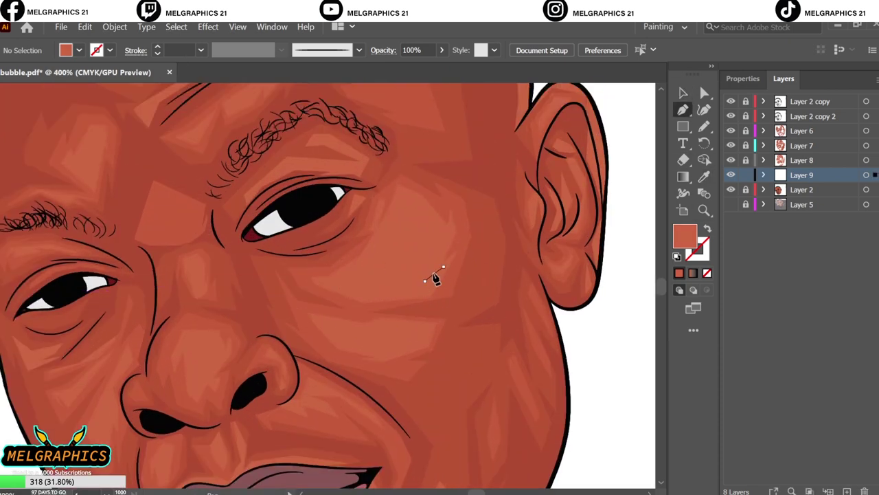
left_click(422, 206)
left_click(334, 334)
left_click(403, 337)
left_click(442, 348)
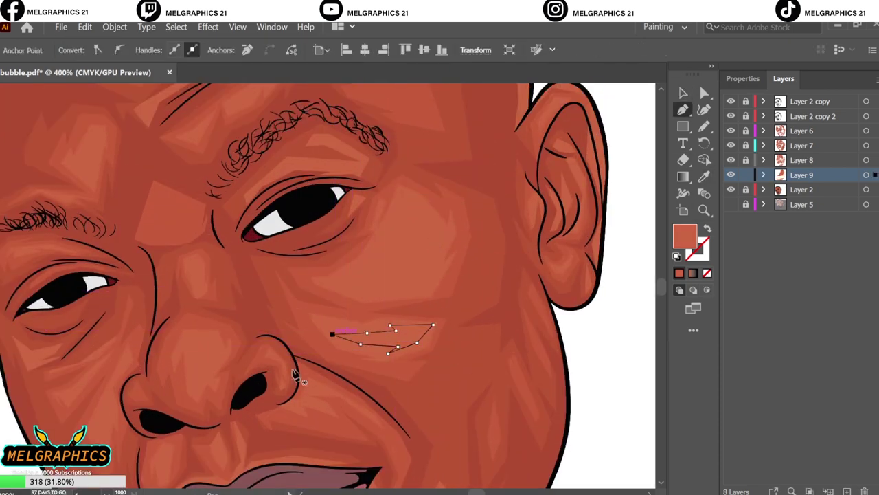
scroll(206, 385, "up", 2)
left_click(219, 297)
Add highlight shapes on the chin, beside the nose, and between the eyes
scroll(255, 329, "down", 2)
scroll(373, 320, "down", 1)
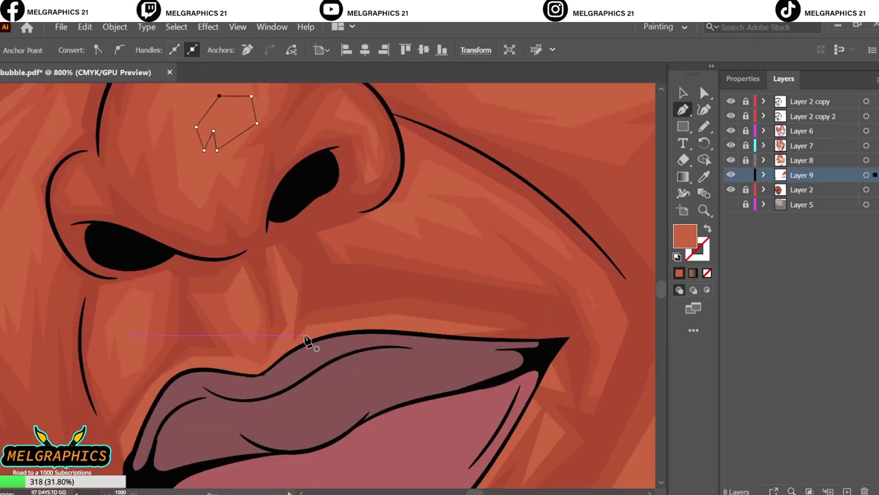
scroll(308, 343, "down", 4)
left_click(326, 322)
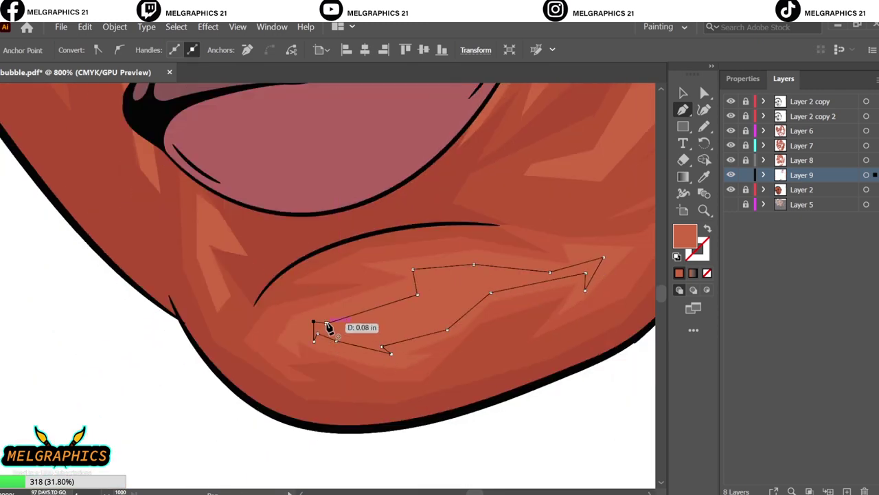
scroll(328, 329, "down", 3)
scroll(187, 353, "up", 3)
left_click(203, 266)
left_click(165, 330)
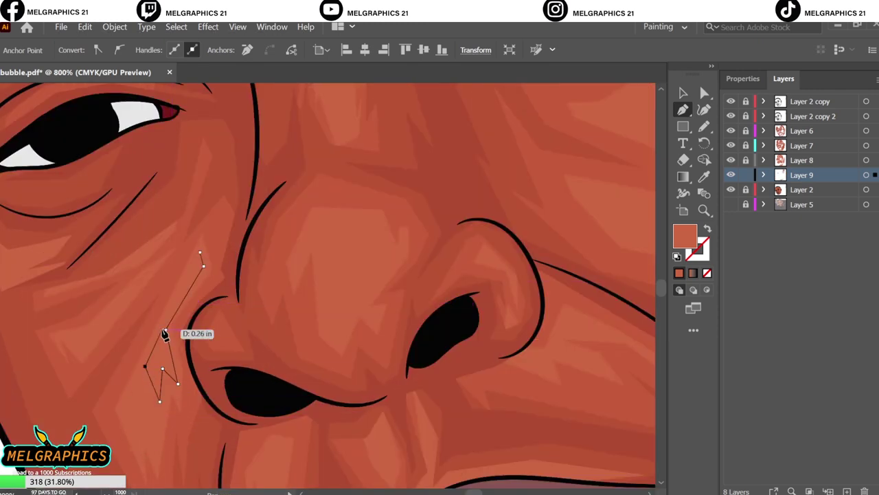
scroll(284, 353, "up", 3)
left_click(324, 224)
left_click(330, 254)
left_click(335, 285)
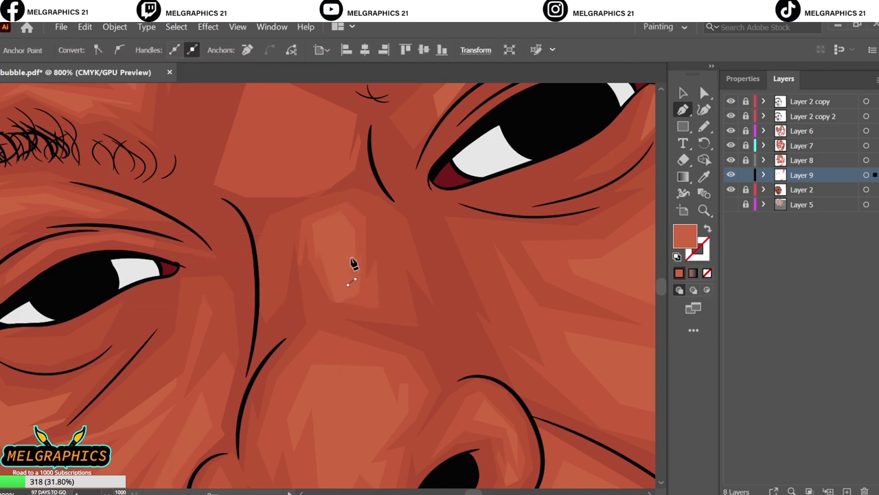
Draw a closed zigzag highlight shape across the forehead
scroll(320, 348, "up", 3)
scroll(289, 251, "up", 3)
left_click(310, 235)
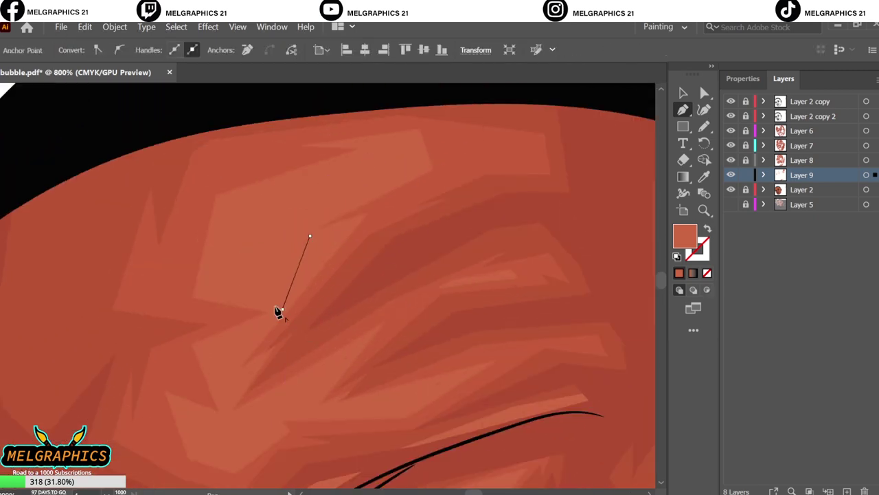
left_click(328, 179)
scroll(275, 275, "down", 3)
left_click(225, 264)
left_click(259, 241)
left_click(226, 304)
left_click(222, 354)
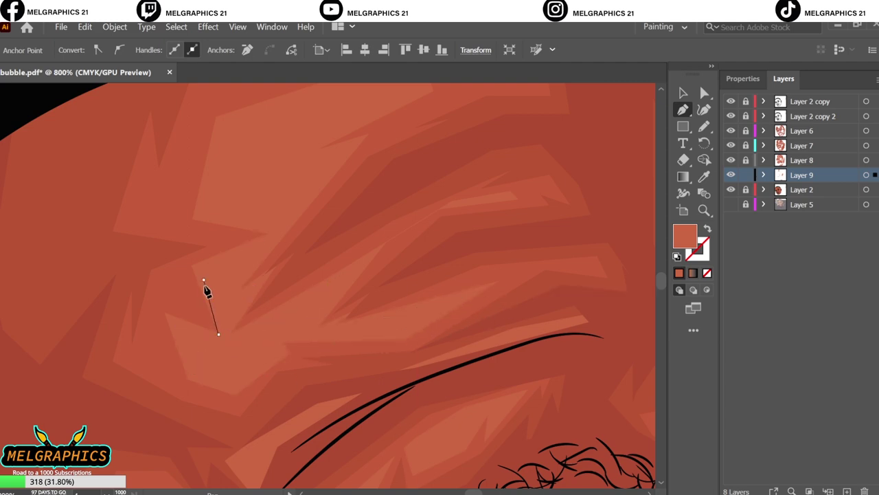
left_click(225, 265)
Recolor the selected Layer 9 highlights to 82% brightness and apply
key("ctrl+minus")
key("ctrl+minus")
key("v")
key("ctrl+shift+a")
left_click(85, 27)
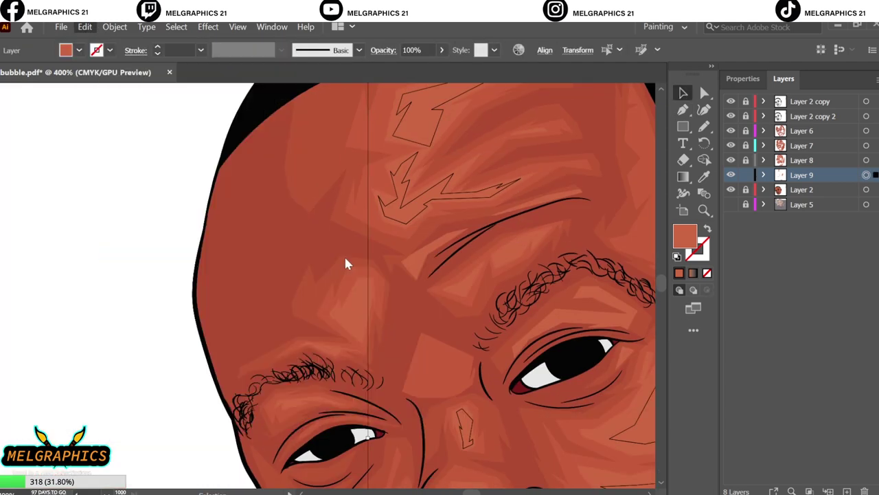
left_click_drag(481, 62, 604, 96)
left_click_drag(652, 443, 656, 445)
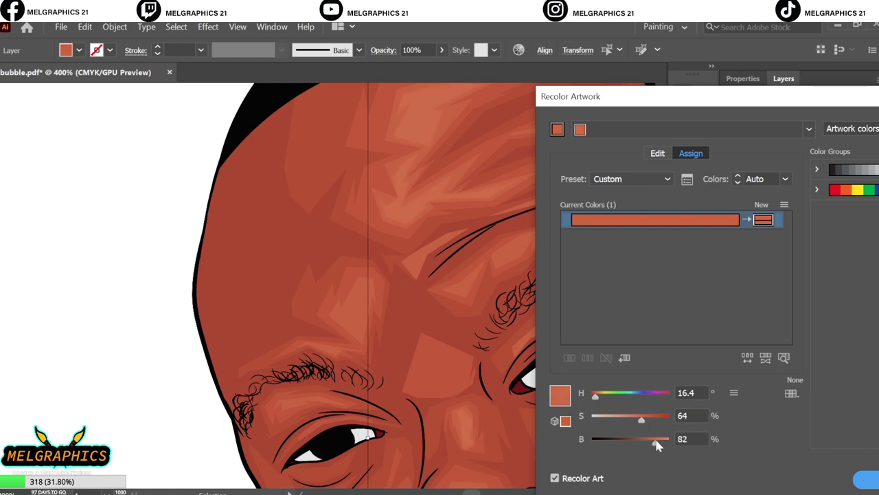
key("Return")
key("ctrl+0")
Review the face at different zoom levels and add a new Layer 10
key("p")
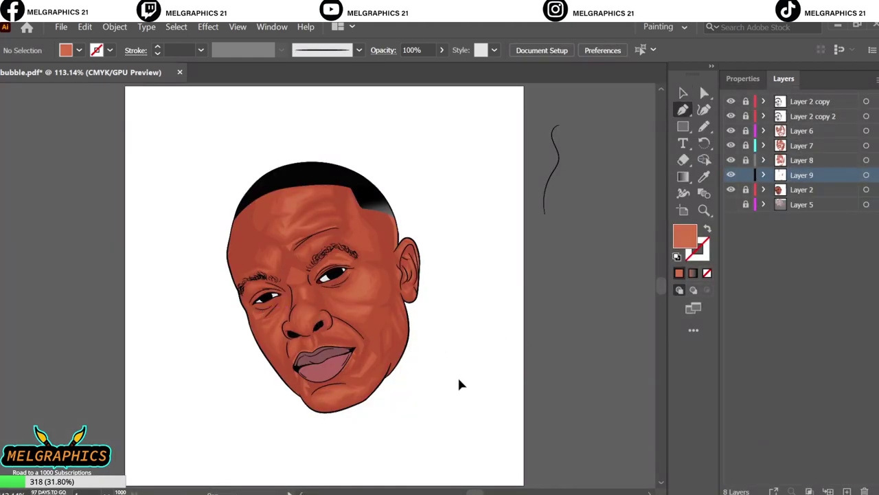
key("ctrl+plus")
key("ctrl+plus")
key("ctrl+plus")
key("ctrl+minus")
key("ctrl+minus")
key("v")
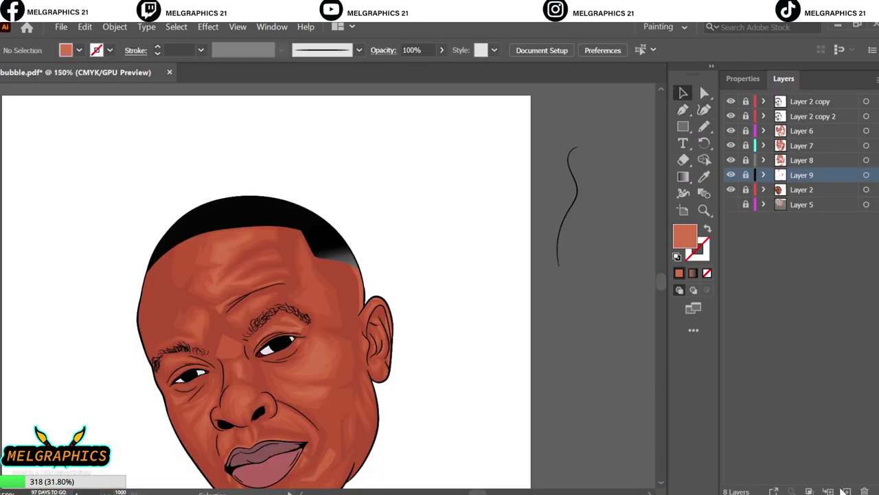
scroll(117, 422, "up", 5)
Pen-draw a small cheek highlight and lighten it with Recolor Artwork
key("p")
left_click(111, 411)
left_click(92, 416)
left_click(78, 219)
scroll(75, 233, "up", 2)
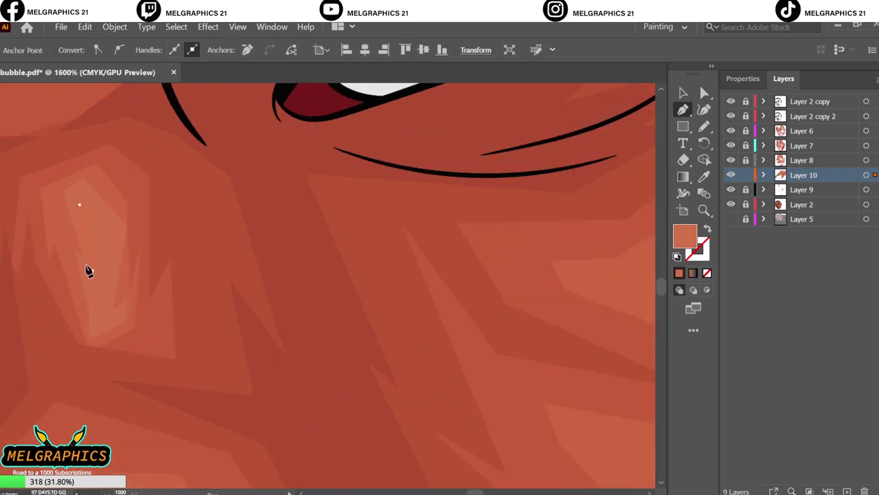
scroll(167, 240, "down", 4)
scroll(226, 330, "up", 3)
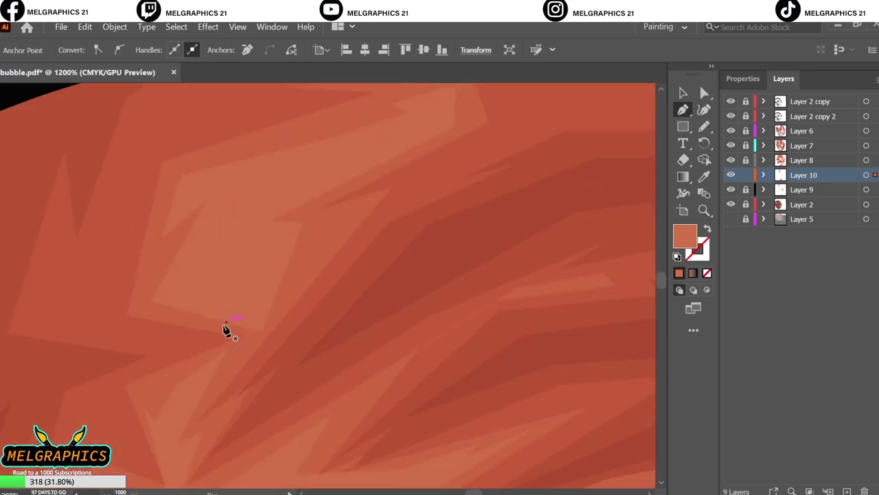
scroll(240, 357, "up", 1)
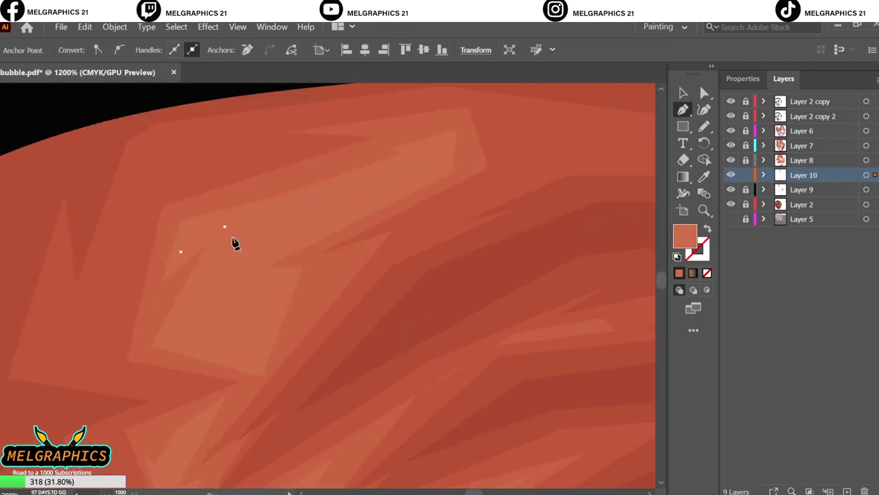
scroll(234, 244, "down", 3)
scroll(196, 336, "up", 2)
scroll(138, 391, "up", 2)
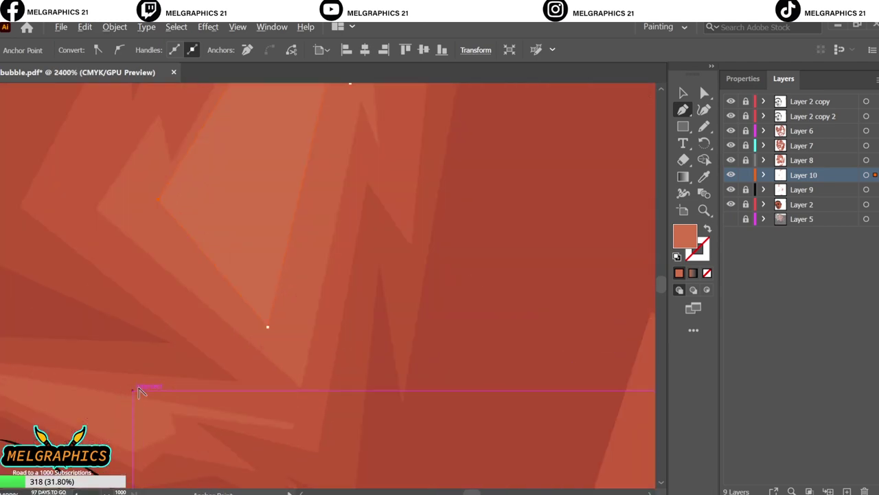
scroll(233, 437, "down", 1)
scroll(161, 402, "down", 4)
left_click(84, 26)
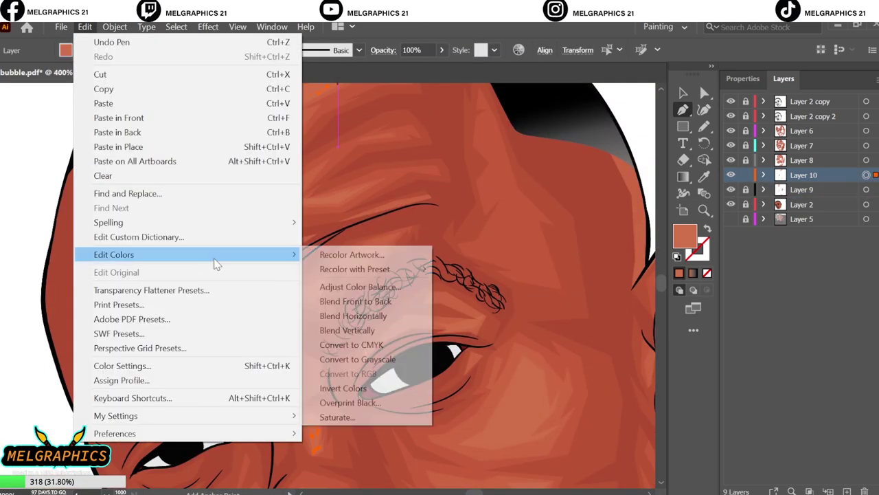
left_click(343, 254)
key("Return")
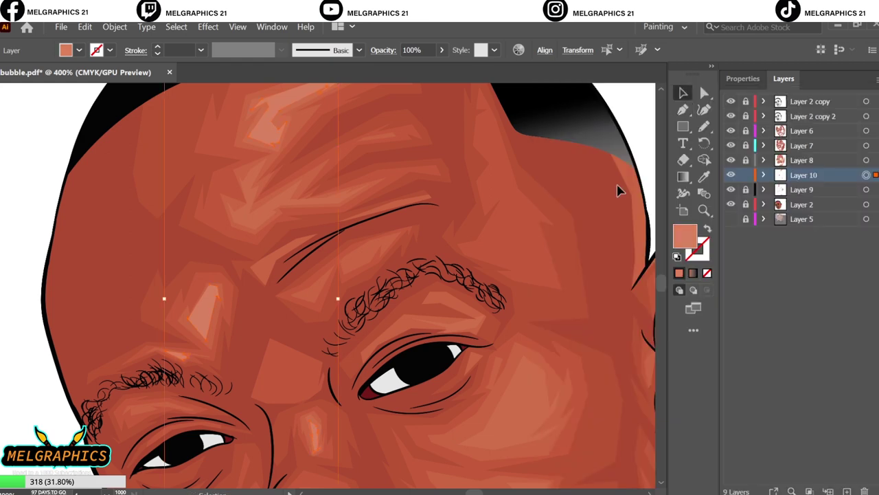
Pen-draw a curved pale highlight tracing the upper edge of the ear
scroll(479, 400, "down", 3)
scroll(412, 268, "up", 5)
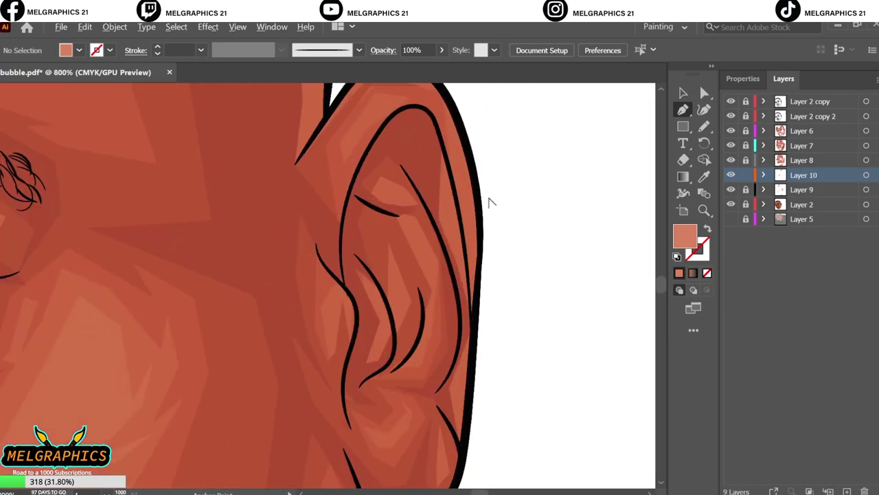
scroll(490, 199, "up", 3)
left_click_drag(419, 394, 374, 419)
scroll(374, 419, "down", 2)
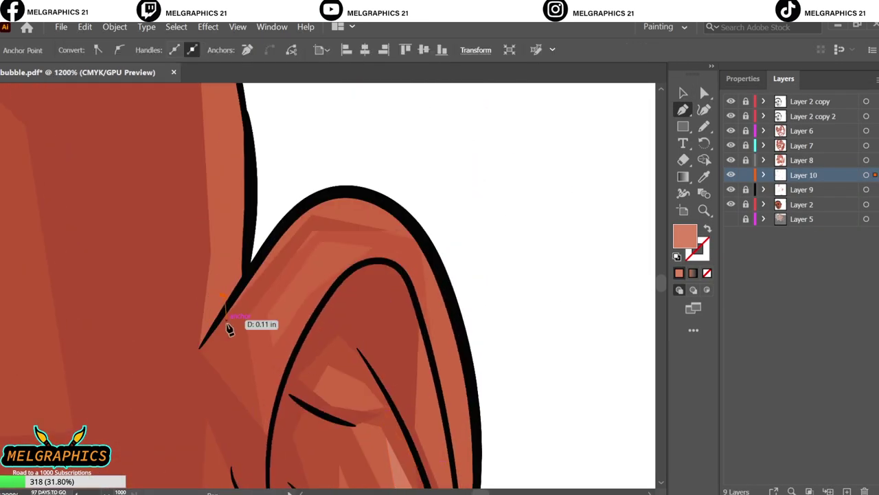
left_click(355, 190)
left_click(229, 298)
scroll(370, 302, "down", 1)
scroll(370, 302, "up", 3)
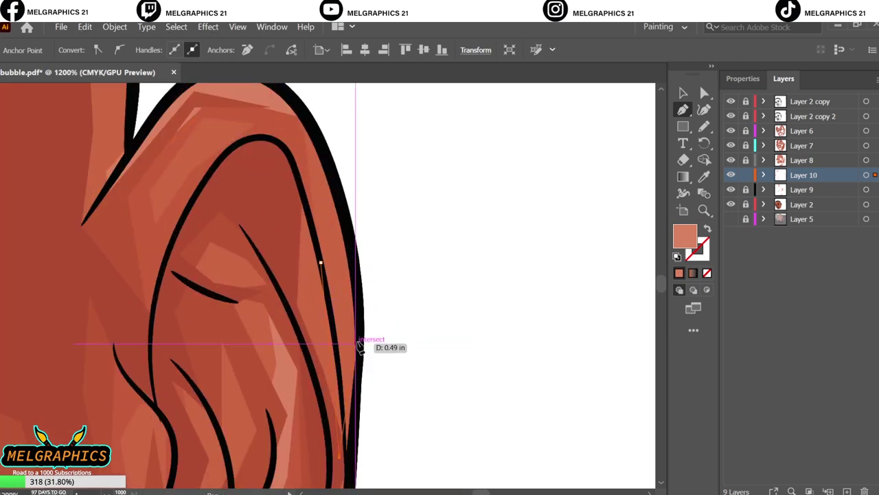
left_click(357, 357)
scroll(248, 321, "down", 1)
scroll(249, 322, "up", 2)
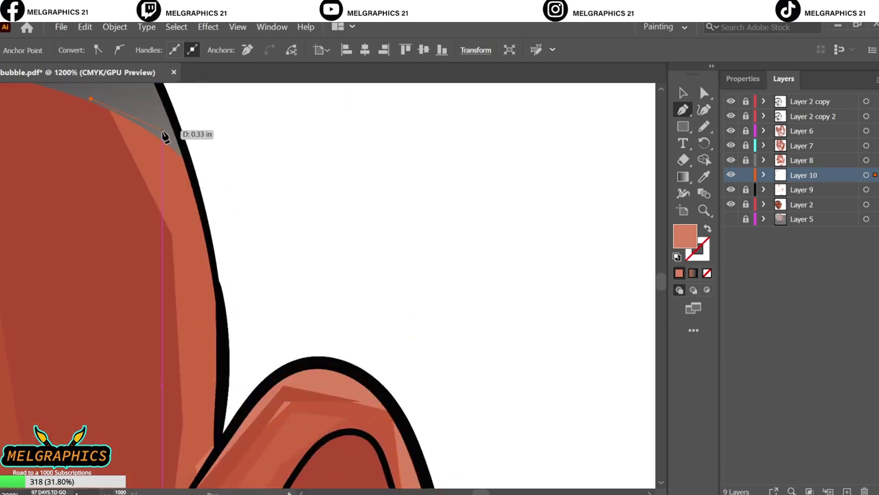
left_click(222, 295)
scroll(157, 471, "up", 1)
left_click(91, 167)
scroll(420, 305, "down", 3)
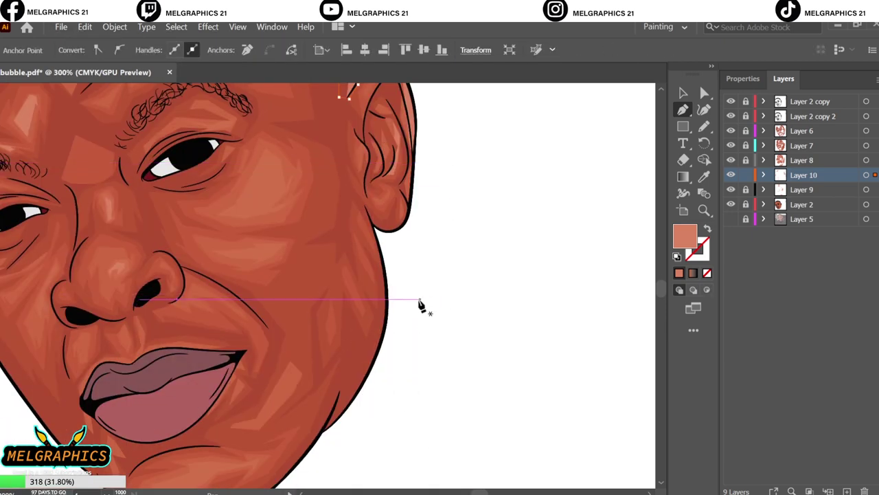
scroll(419, 304, "up", 3)
key("ctrl+l")
Add Layer 11 and place a highlight along the bottom of the earlobe
key("ctrl+shift+a")
left_click(273, 346)
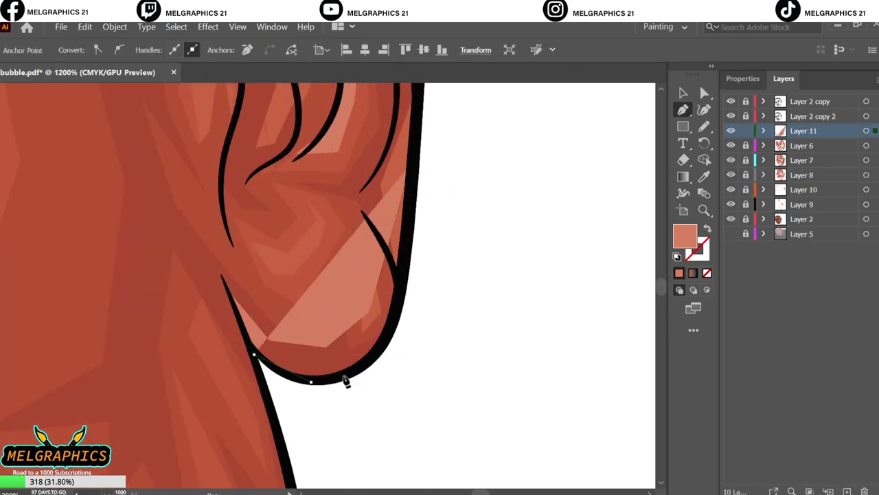
key("ctrl+0")
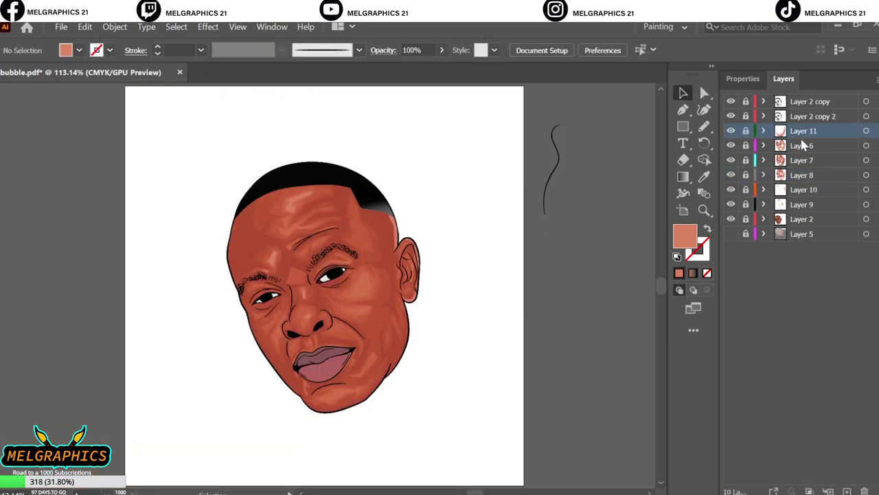
Add a new layer, then unlock Layer 6 and make it active
left_click(803, 145)
left_click(847, 490)
left_click(746, 160)
key("ctrl+a")
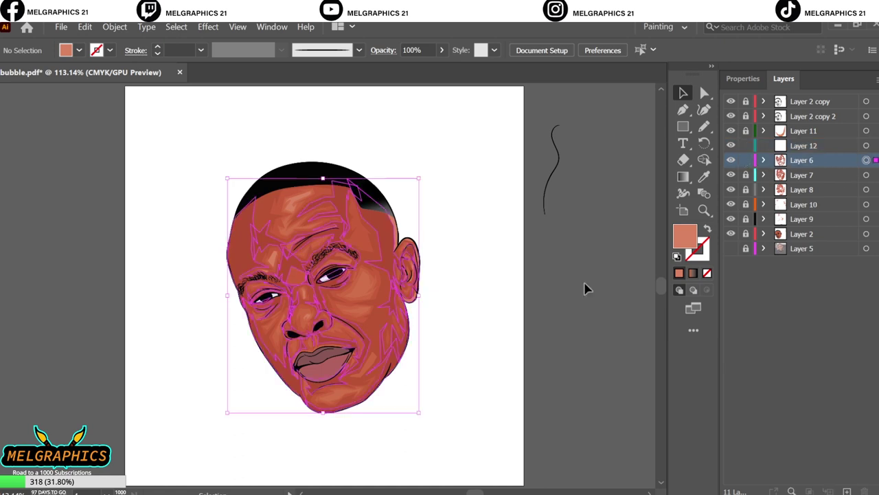
left_click(584, 288)
Pen-draw a closed shadow shape along the right jaw edge
key("p")
scroll(399, 328, "up", 5)
left_click(288, 335)
left_click(331, 282)
left_click(337, 348)
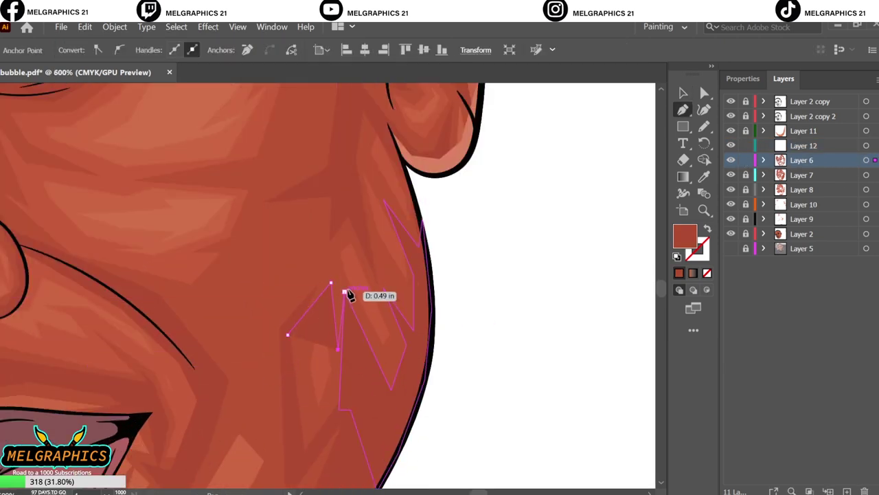
left_click(344, 292)
left_click(332, 245)
left_click(351, 199)
left_click(288, 334)
Add further shadow shapes near the jaw and below the ear, then fit the artboard
scroll(289, 337, "up", 3)
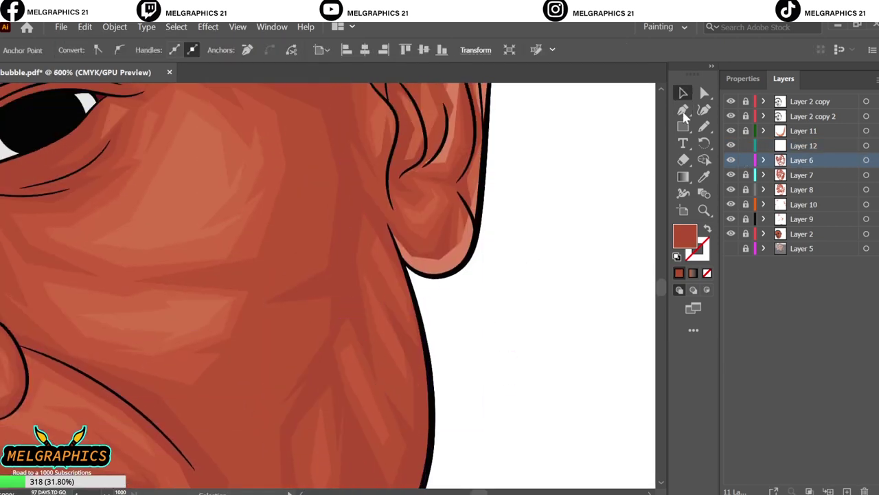
left_click(684, 110)
left_click(345, 314)
left_click(379, 383)
left_click(379, 403)
left_click(402, 446)
scroll(405, 440, "down", 1)
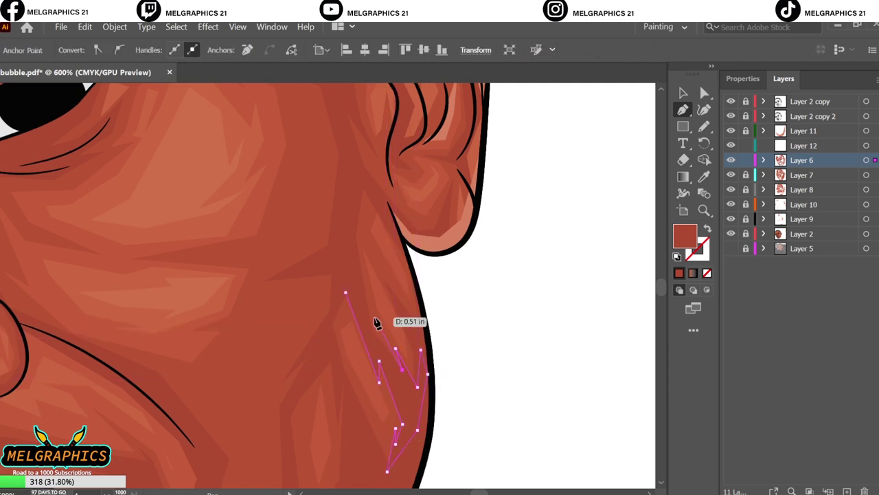
left_click(346, 292)
left_click(364, 228)
left_click(403, 294)
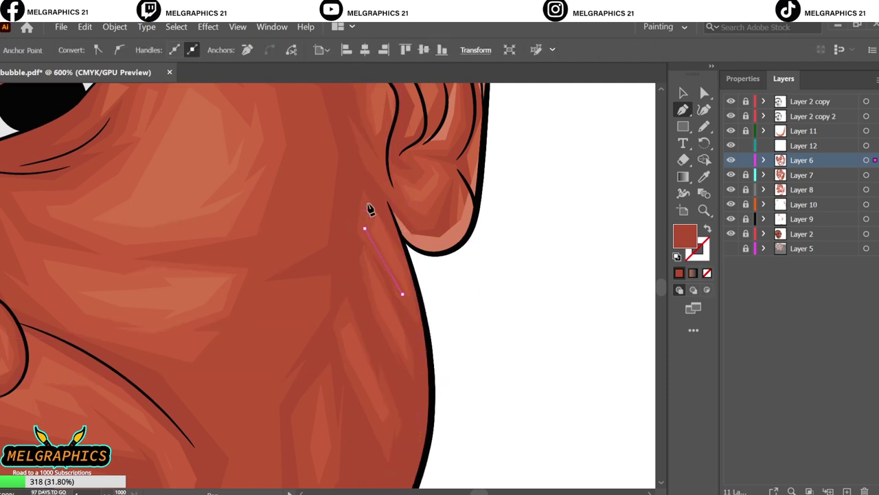
left_click(597, 280, "ctrl")
key("ctrl+0")
Target Layer 12 and set the fill colour to a darker red
left_click(866, 145)
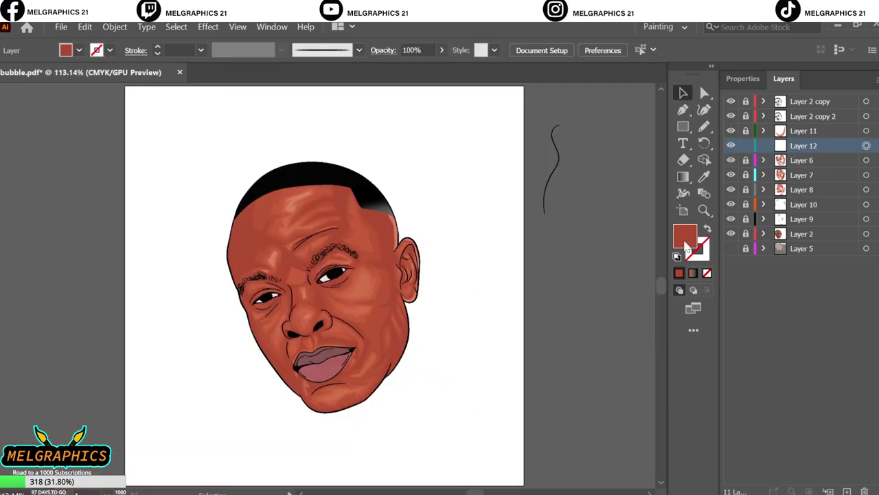
double_click(685, 236)
left_click(592, 215)
left_click(850, 147)
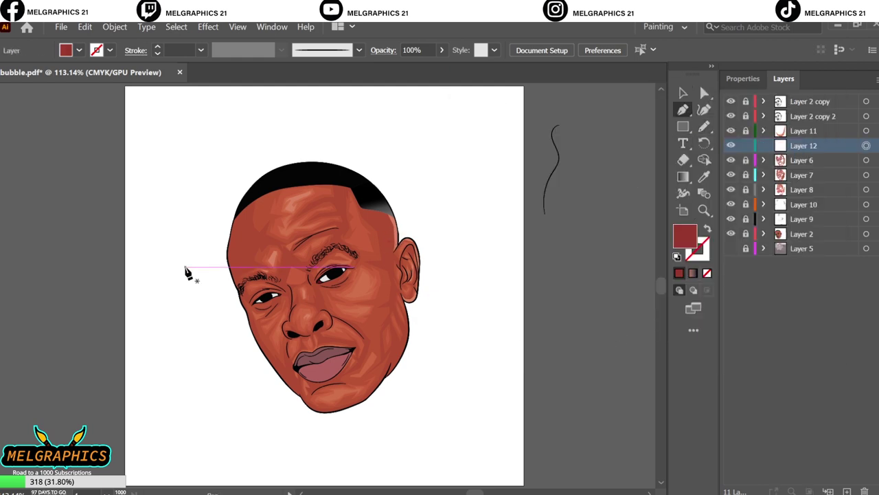
scroll(185, 273, "up", 4)
Pen-draw a shadow down the left forehead edge toward the eyebrow
left_click(264, 348)
left_click(259, 297)
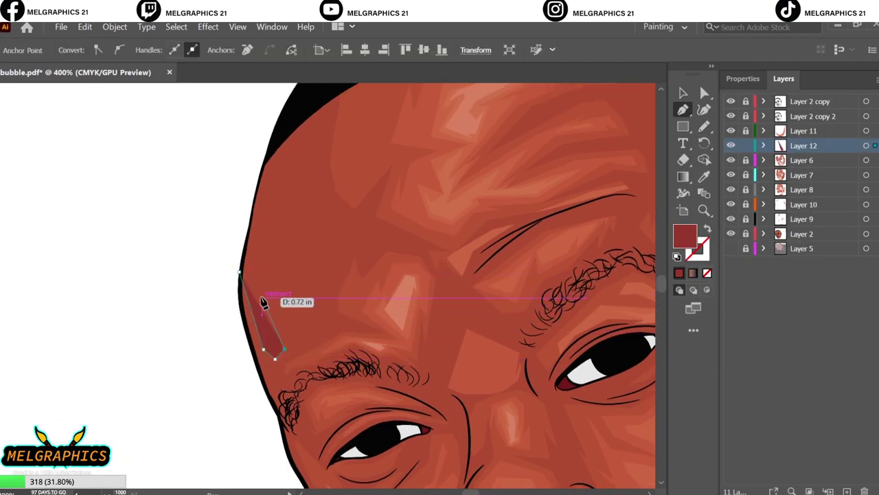
left_click(248, 246)
left_click(266, 154)
left_click(309, 110)
left_click(287, 258)
left_click(305, 307)
left_click(352, 326)
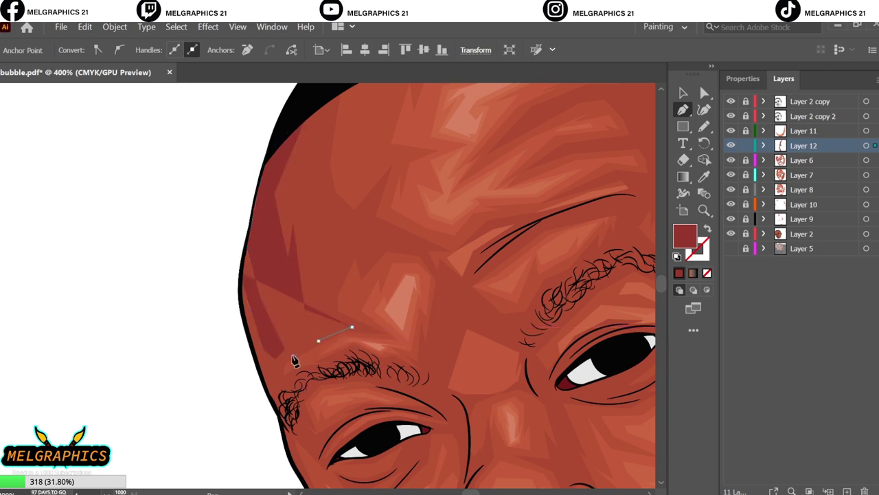
left_click(318, 340)
left_click(288, 383)
left_click(326, 359)
left_click(357, 344)
Extend the forehead shadow along the eyebrow and close the shape
left_click(435, 359)
left_click(436, 385)
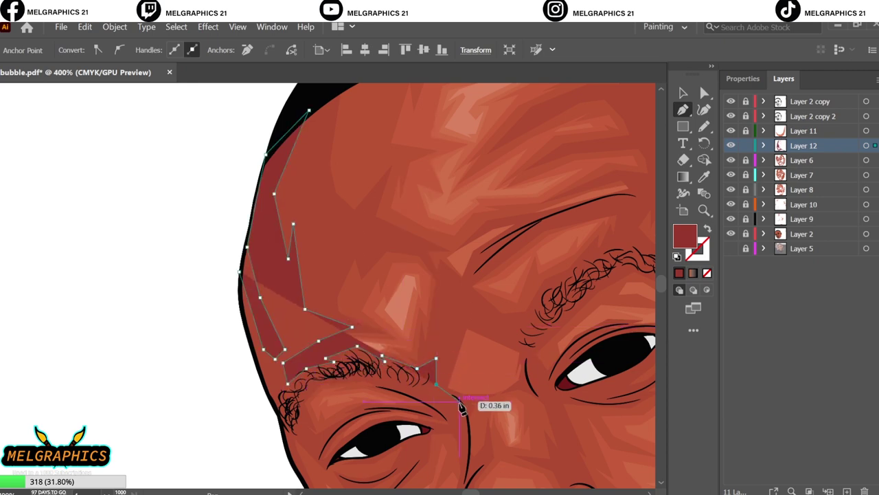
scroll(456, 403, "up", 1)
left_click(458, 397)
left_click(495, 393)
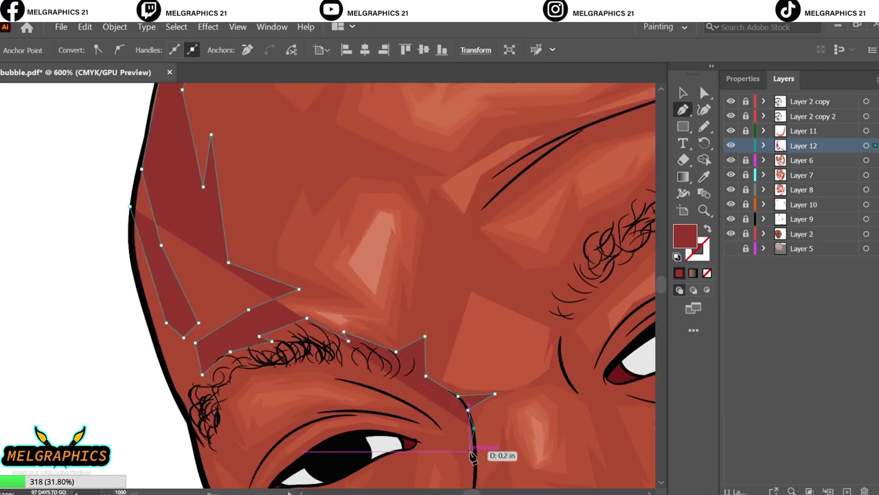
key("Return")
left_click(395, 391)
Draw a shadow around the left eyebrow running down the left face edge
left_click(332, 379)
left_click(236, 399)
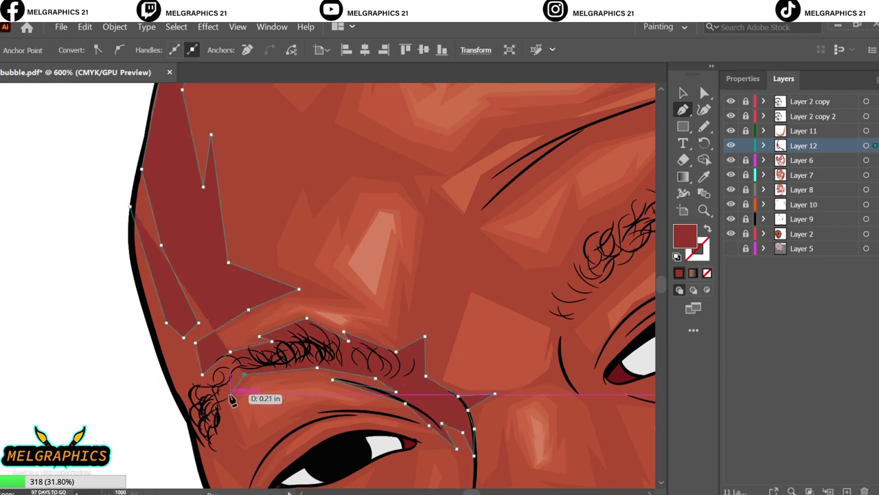
left_click(232, 447)
left_click(261, 472)
left_click(196, 446)
left_click(157, 357)
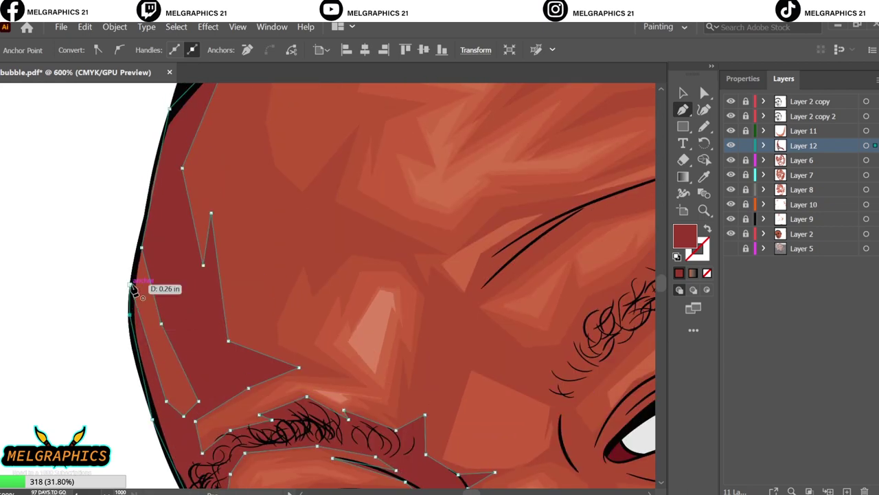
left_click(146, 231)
left_click(684, 92)
key("ctrl+0")
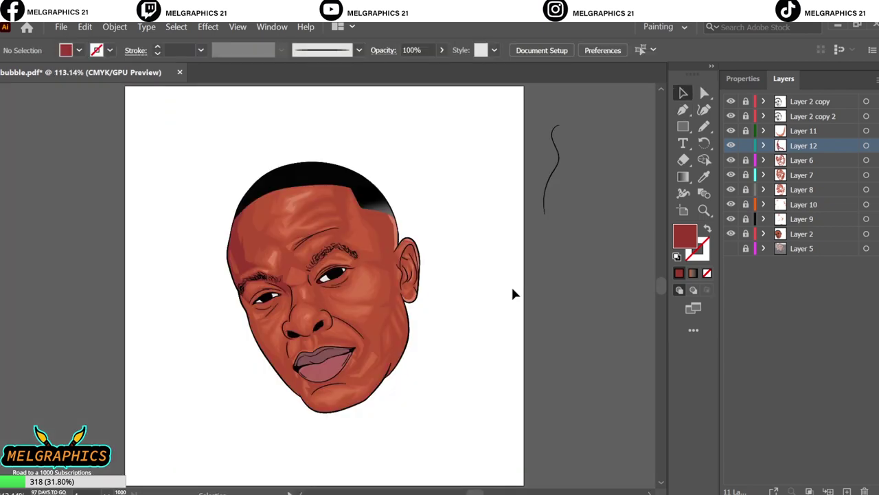
scroll(513, 293, "up", 10)
Draw a curved shadow over the left upper eyelid to the outer corner
key("p")
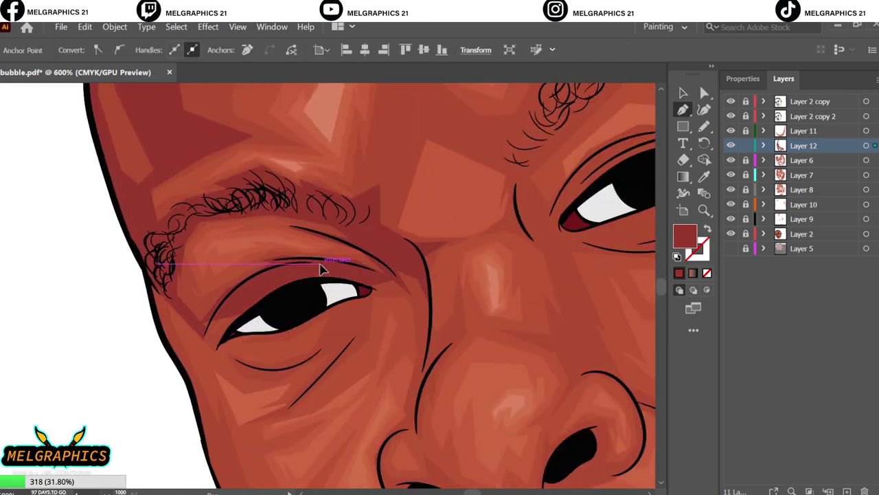
left_click(230, 302)
left_click_drag(308, 273, 347, 280)
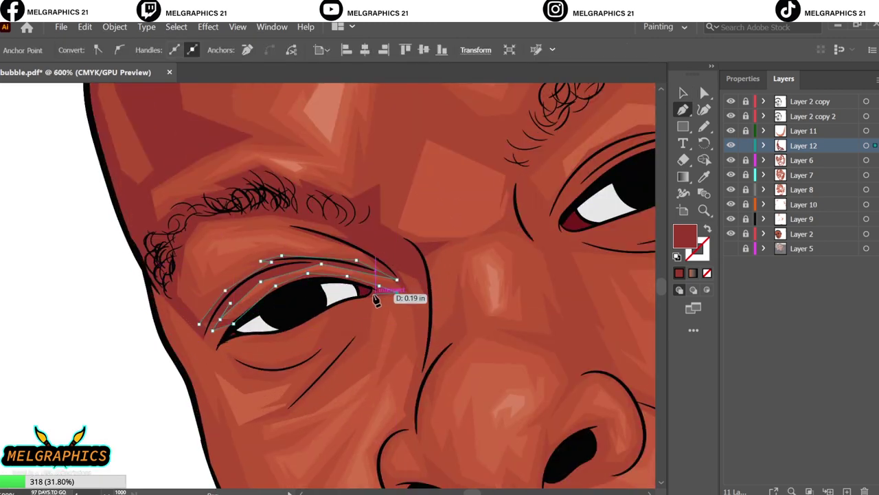
left_click(396, 291)
left_click(200, 328)
Add curved under-eye and crease shadows below the left eye
left_click(214, 339)
left_click_drag(235, 341, 281, 341)
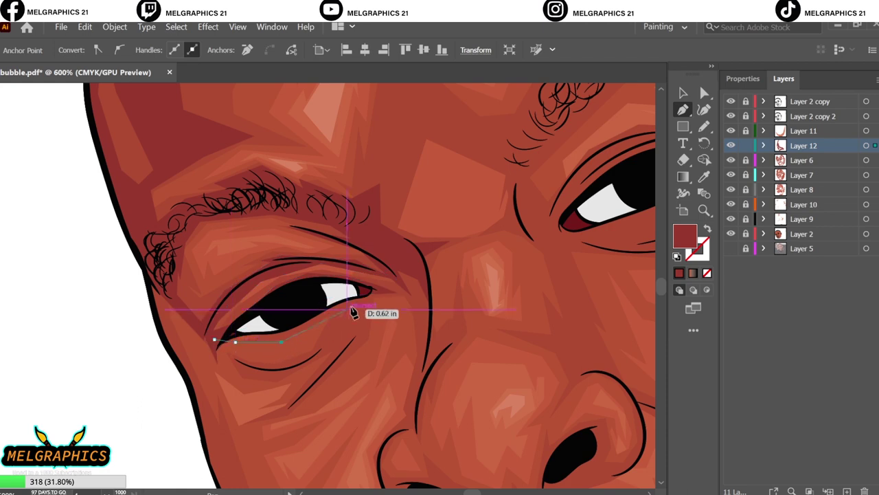
left_click(372, 306)
left_click(214, 339)
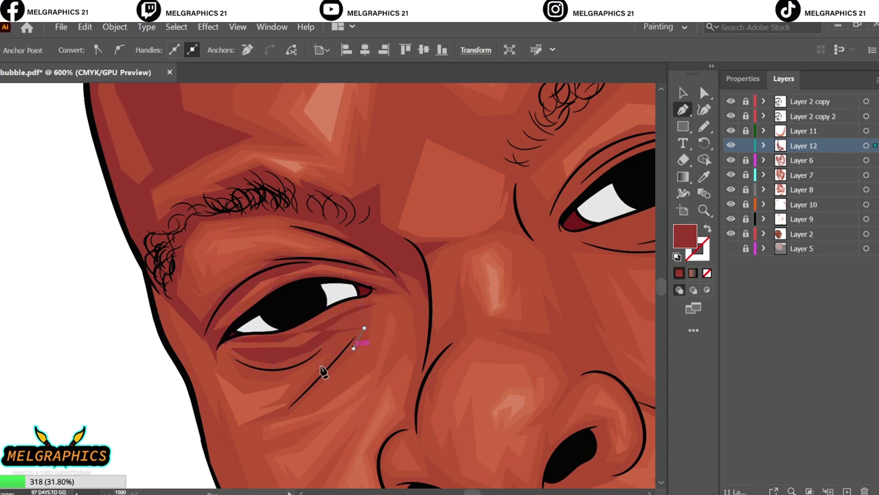
left_click(294, 401)
left_click_drag(335, 354, 327, 367)
left_click(371, 306)
left_click(215, 340)
Deselect the finished shadows and start a new shadow down the left cheek edge
left_click(294, 401)
key("v")
key("ctrl+shift+a")
key("ctrl+0")
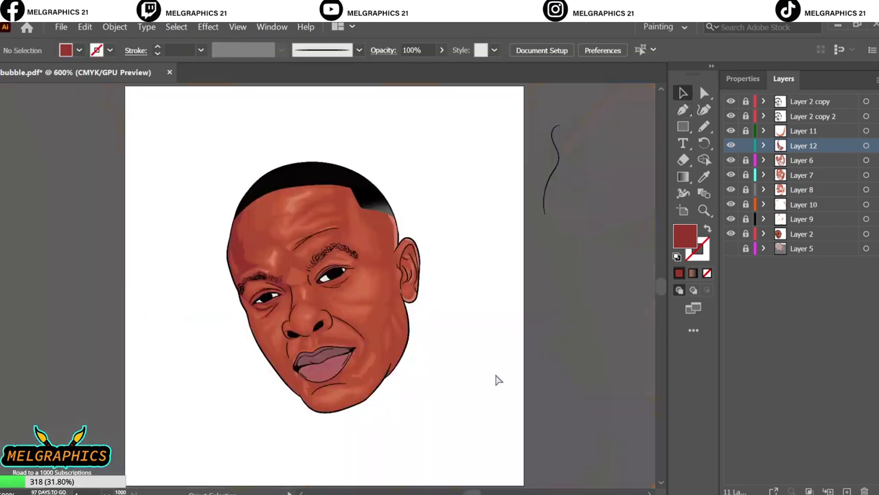
scroll(396, 376, "up", 3)
key("p")
scroll(177, 280, "up", 3)
left_click(169, 221)
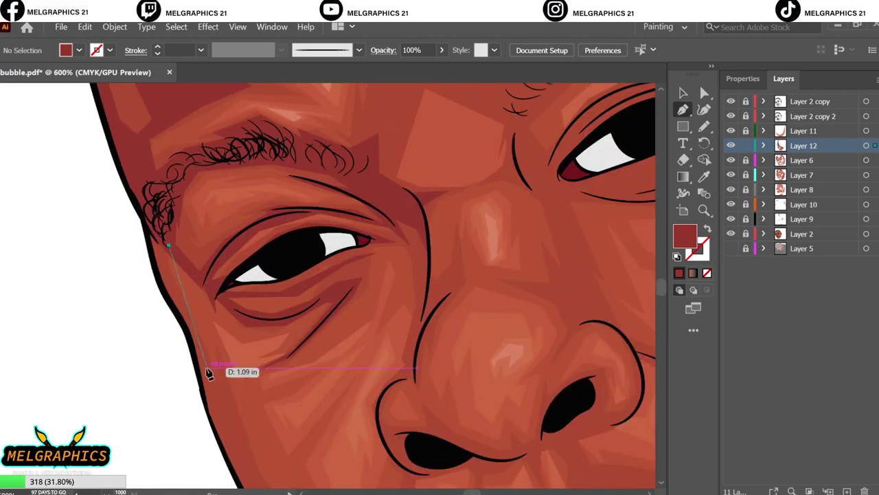
scroll(210, 369, "down", 2)
left_click(210, 289)
scroll(285, 392, "down", 5)
left_click(155, 241)
left_click(234, 366)
left_click(267, 385)
left_click(267, 404)
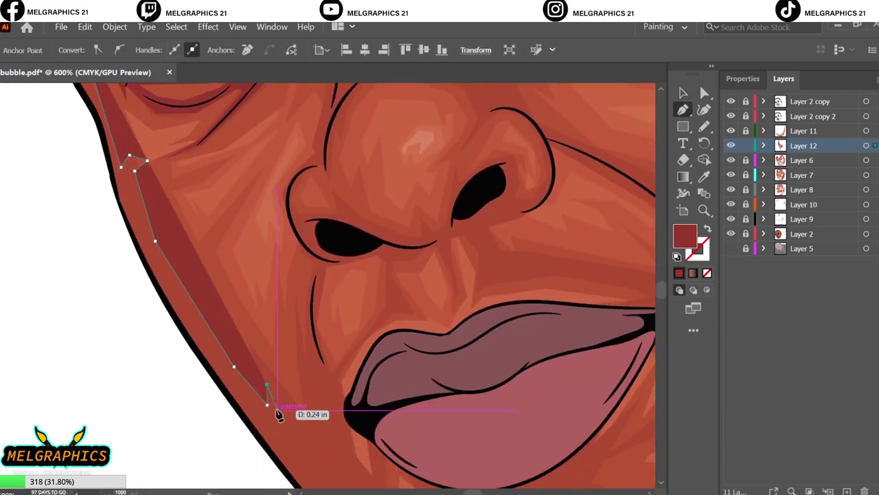
left_click(317, 438)
Finish the left-cheek shadow past the nostril and lips, closing it near the eye
left_click(320, 259)
left_click(320, 320)
left_click(305, 354)
left_click(309, 404)
scroll(295, 402, "down", 2)
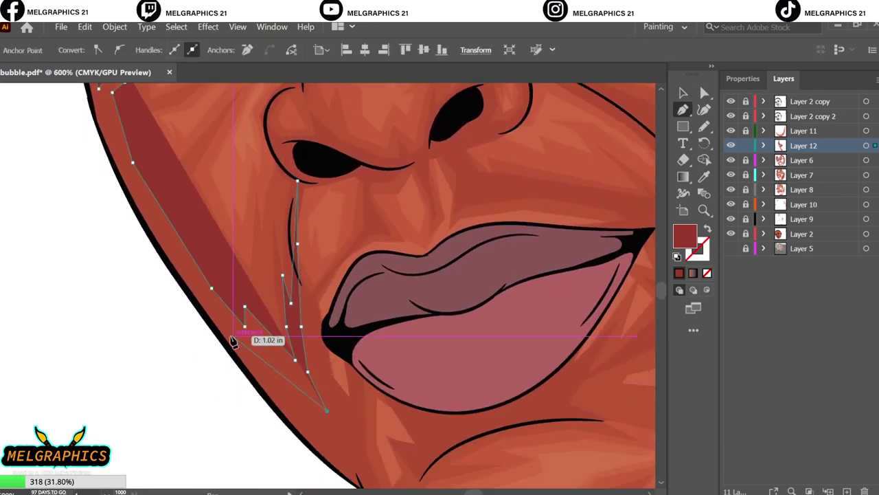
left_click(330, 450)
scroll(110, 289, "up", 3)
left_click(108, 283)
scroll(112, 308, "up", 3)
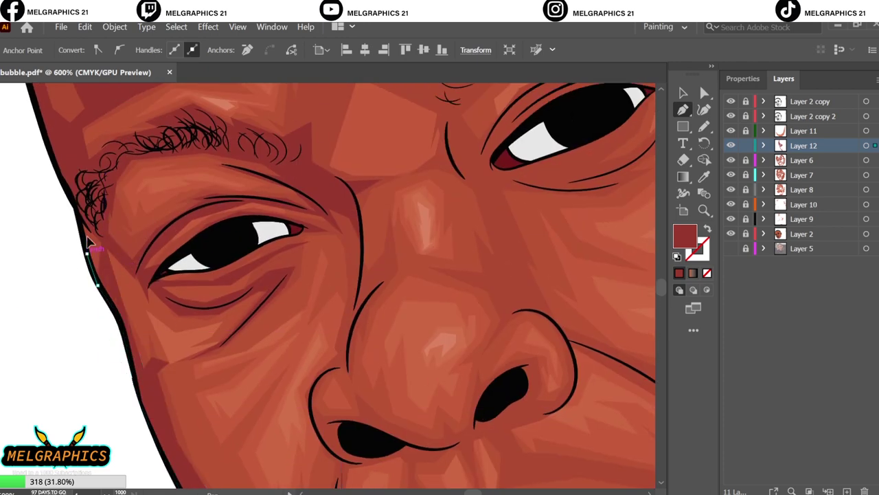
left_click(76, 193)
Draw a small dark-red shadow shape at the chin's left edge
left_click(685, 93)
key("ctrl+0")
left_click(558, 232)
key("p")
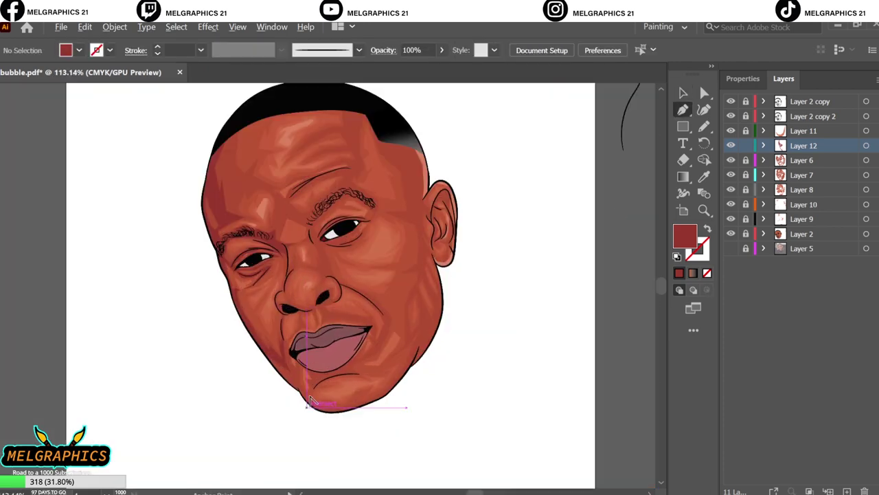
scroll(202, 361, "up", 5)
left_click(81, 227)
left_click(170, 320)
left_click(179, 348)
left_click(228, 300)
left_click(286, 454)
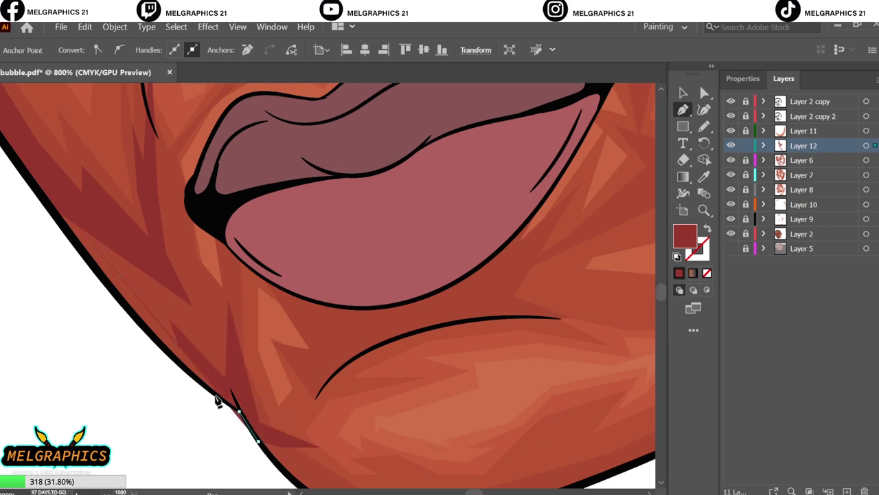
Begin a shadow band along the chin bottom, extending it up the jaw
left_click(81, 227)
left_click(684, 92)
key("ctrl+0")
left_click(595, 297)
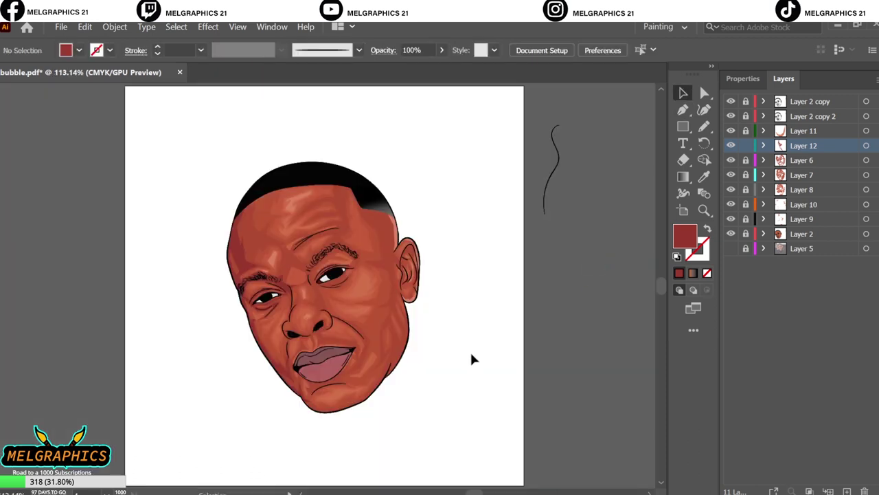
scroll(338, 456, "up", 4)
left_click(291, 358)
left_click(387, 316)
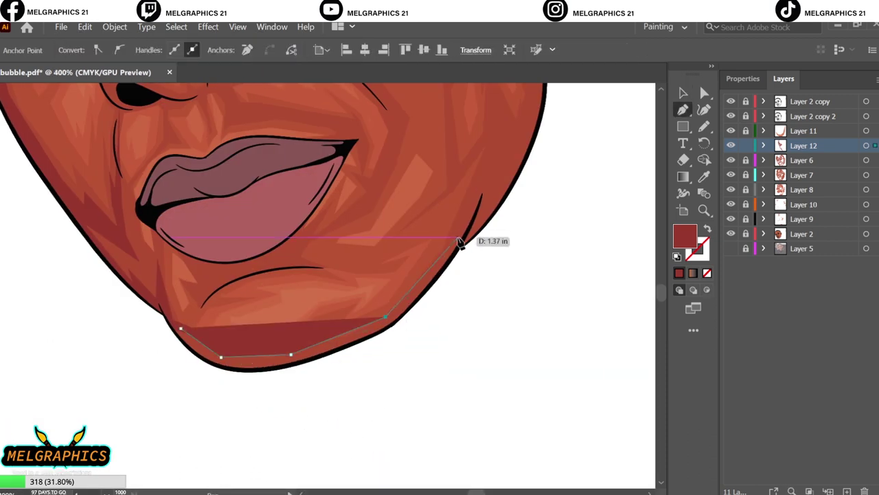
left_click(460, 237)
left_click(499, 144)
left_click(502, 202)
Close the chin-bottom shadow with an anchor on the jaw bottom
key("ctrl+plus")
key("ctrl+plus")
scroll(378, 343, "down", 2)
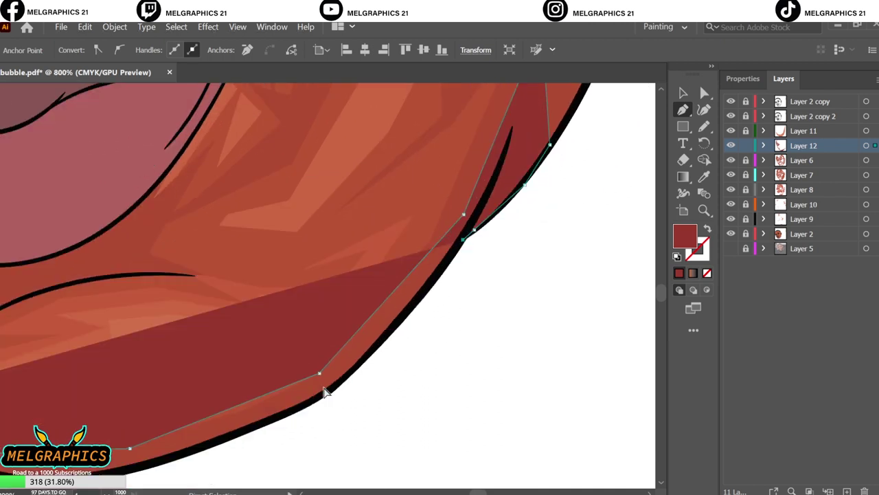
left_click(213, 447)
scroll(314, 428, "left", 3)
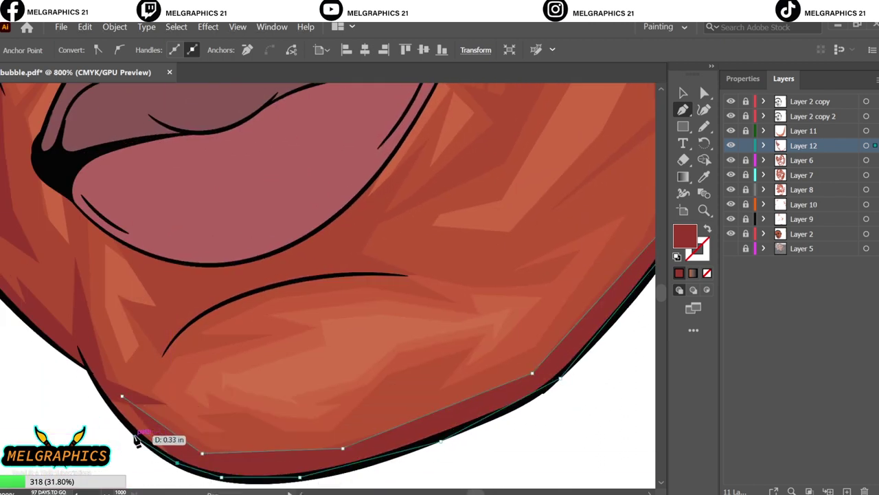
left_click(128, 239)
Draw a shadow in the crease below the lower lip, then clear the selection
left_click(183, 304)
left_click(138, 316)
left_click(160, 355)
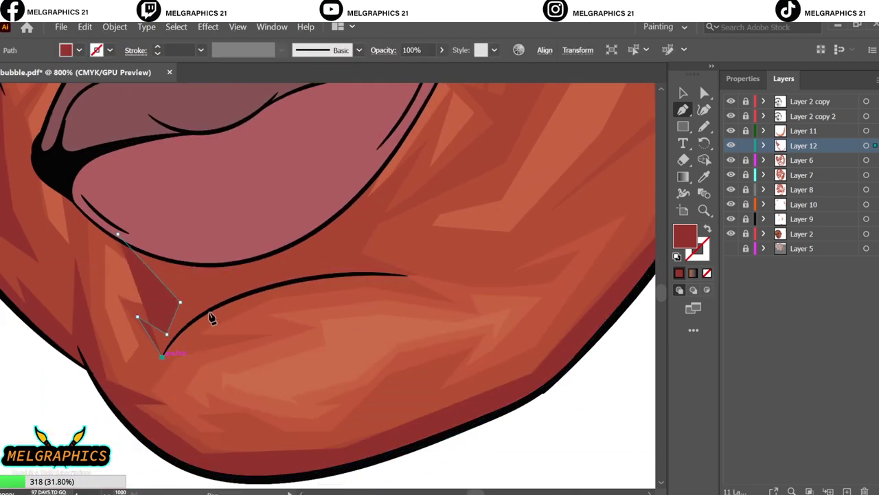
left_click(309, 279)
left_click(345, 259)
left_click(350, 213)
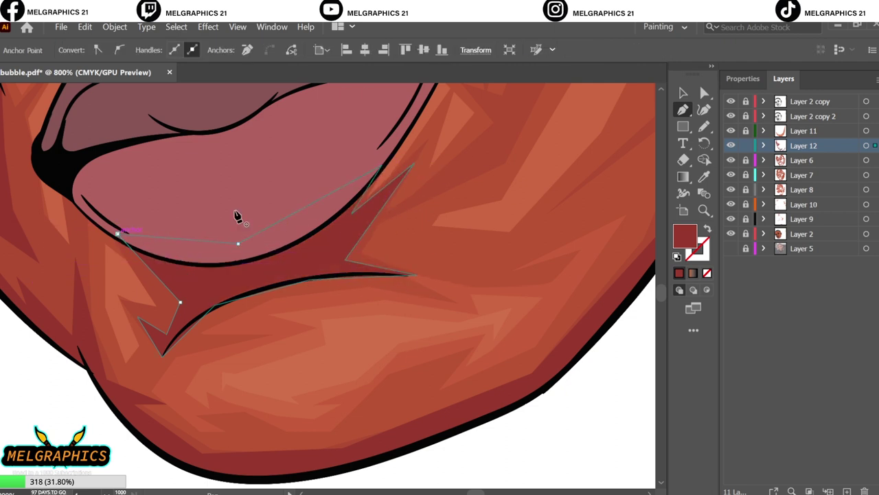
key("ctrl+0")
key("v")
left_click(589, 287)
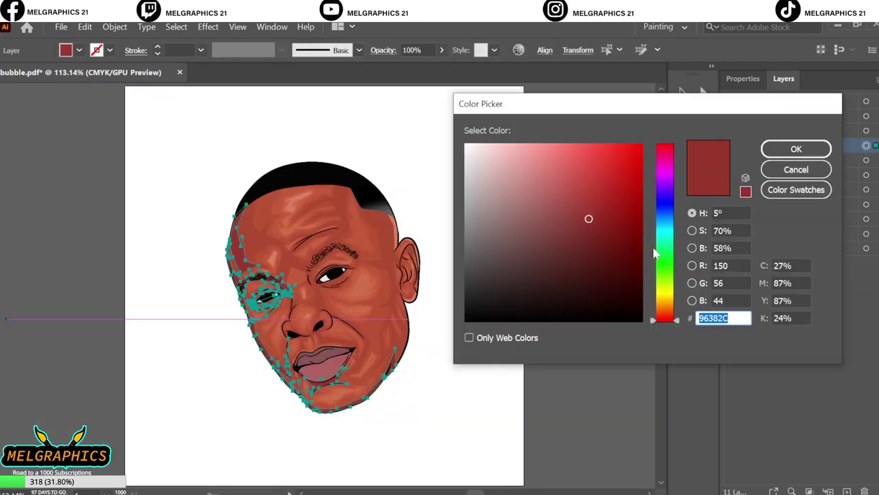
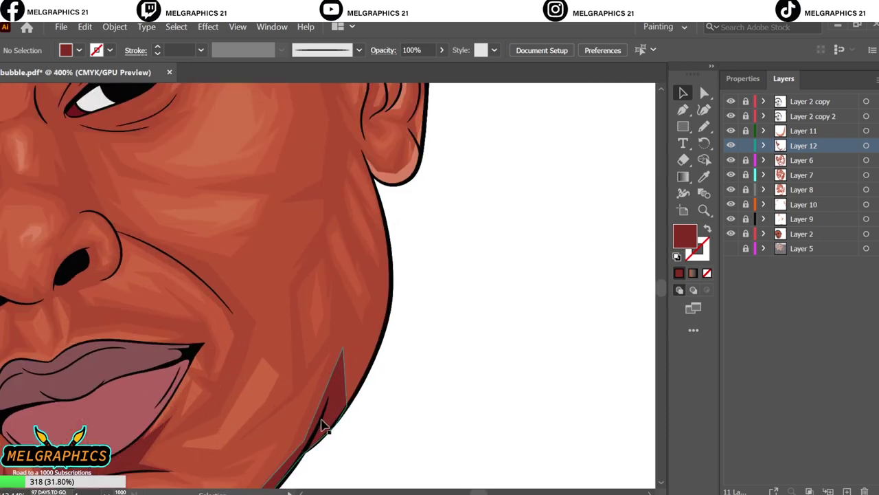
Draw a closed dark-red shadow shape along the jaw
left_click(326, 350)
left_click(304, 252)
left_click(338, 203)
left_click(293, 254)
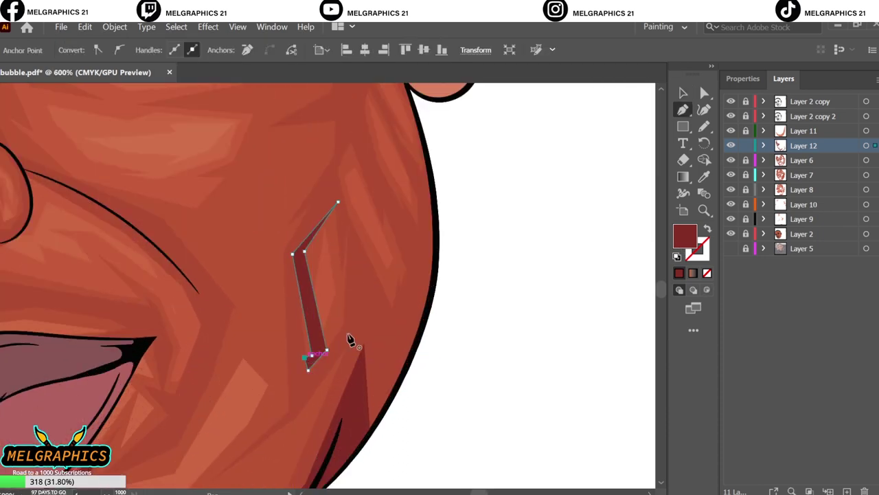
key("v")
key("ctrl+0")
scroll(431, 376, "up", 5)
Add a second small triangular shadow lower on the jaw
key("p")
left_click(316, 412)
left_click(327, 369)
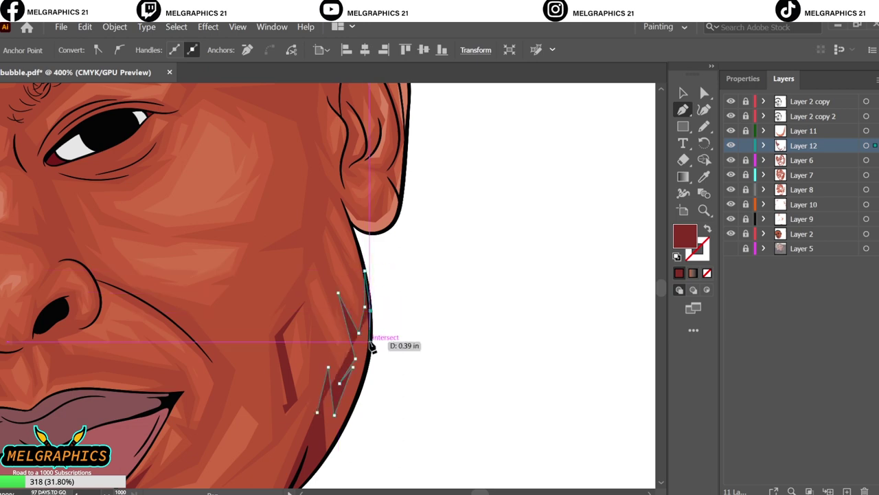
left_click(362, 393)
key("v")
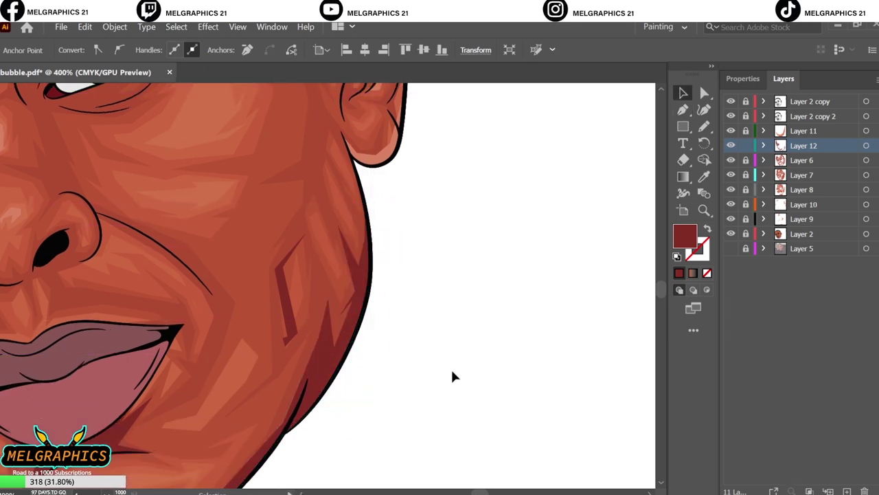
scroll(371, 352, "up", 1)
scroll(371, 351, "up", 2)
Draw a dark-red shadow shape on the cheek beside the ear
key("p")
left_click(316, 184)
left_click(315, 282)
left_click(293, 306)
left_click(329, 341)
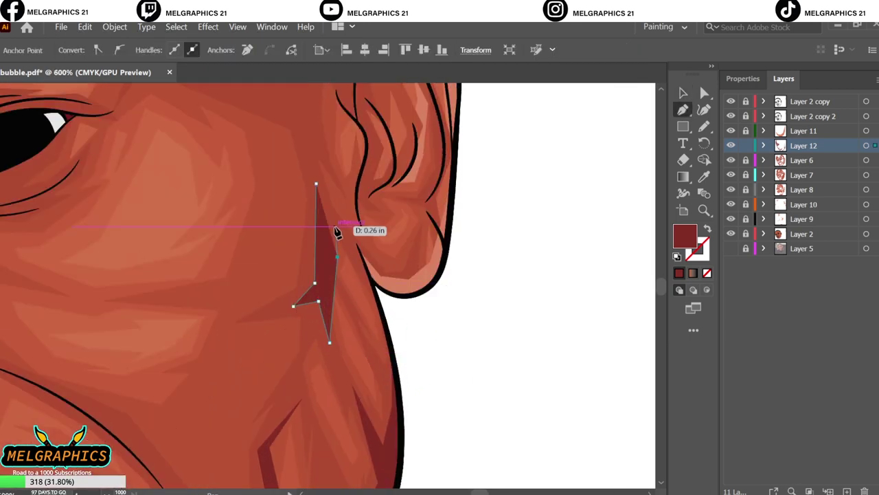
left_click(318, 185)
key("v")
key("ctrl+0")
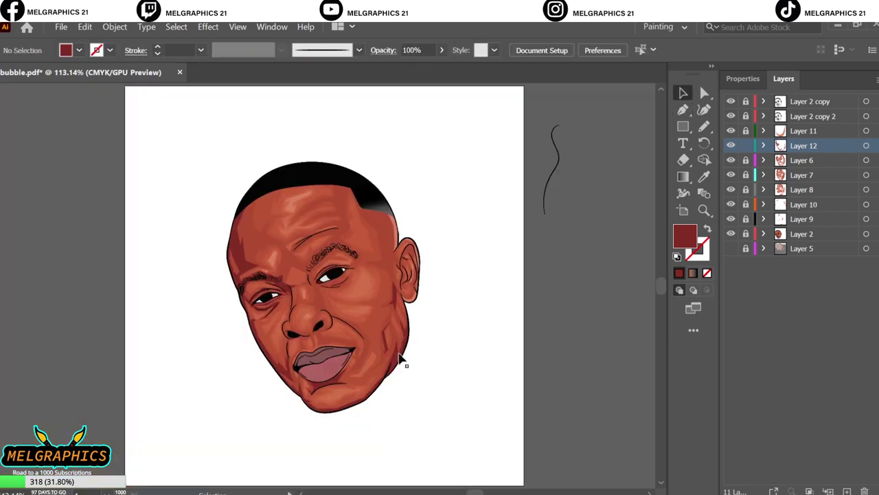
scroll(401, 360, "up", 5)
Draw a five-point shadow shape on the lower cheek
key("p")
left_click(397, 354)
left_click(362, 303)
left_click(382, 289)
left_click(392, 268)
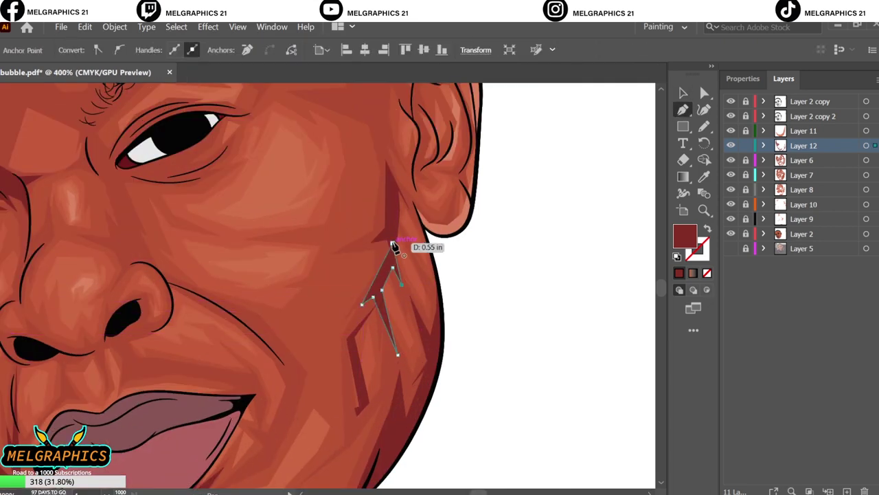
left_click(395, 246)
key("v")
key("ctrl+0")
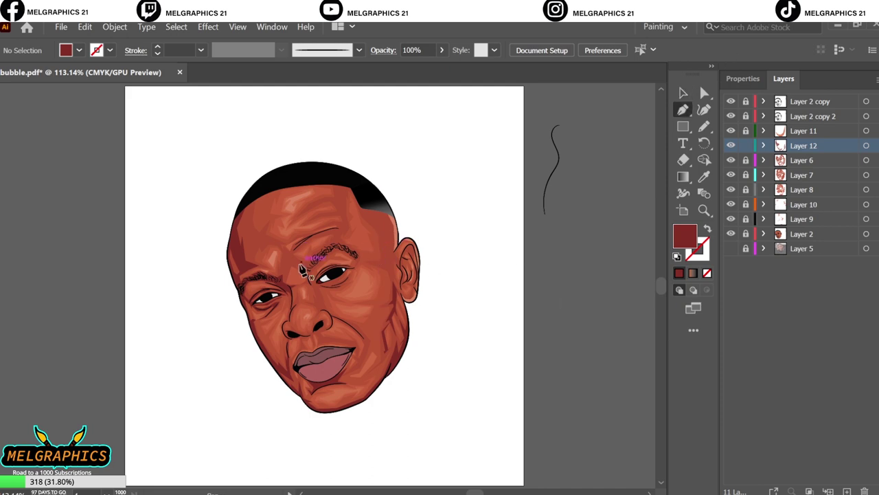
scroll(303, 267, "up", 7)
Outline a dark-red shadow along the forehead crease
left_click(343, 192)
left_click(273, 281)
left_click(378, 337)
left_click(313, 342)
left_click(397, 372)
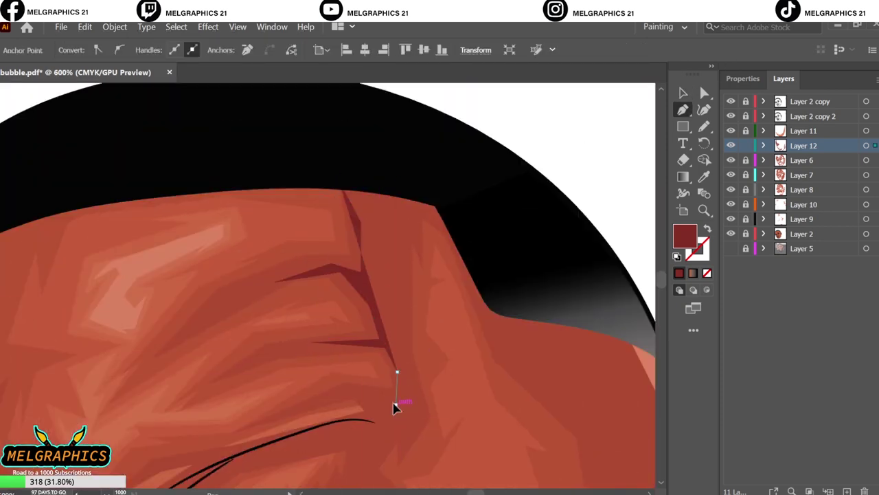
left_click(373, 392)
scroll(314, 422, "up", 2)
Trace a shadow along the brow line down toward the eye
left_click(261, 412)
left_click(337, 378)
left_click(397, 333)
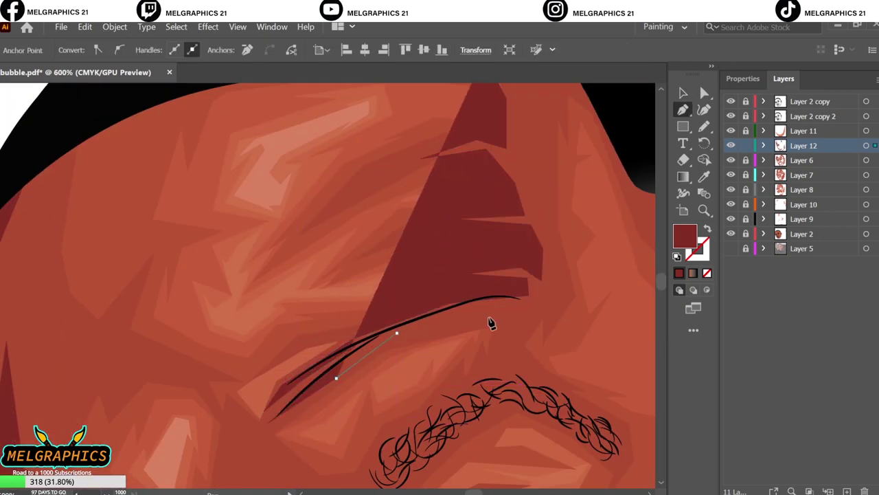
left_click(522, 297)
left_click(461, 412)
scroll(460, 412, "down", 2)
left_click(392, 387)
Carry the brow shadow along the eyebrow and back up the forehead, closing it
scroll(314, 406, "down", 2)
left_click(357, 406)
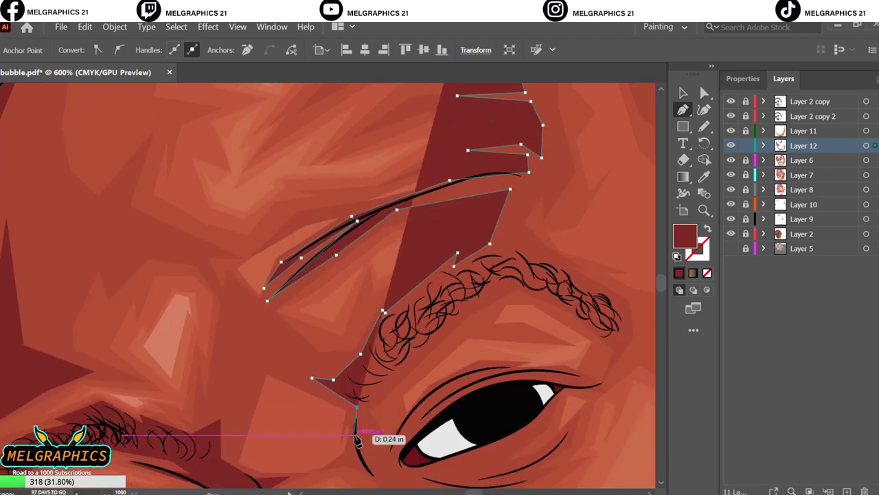
left_click(549, 298)
left_click(628, 344)
left_click(543, 257)
left_click(547, 207, "ctrl")
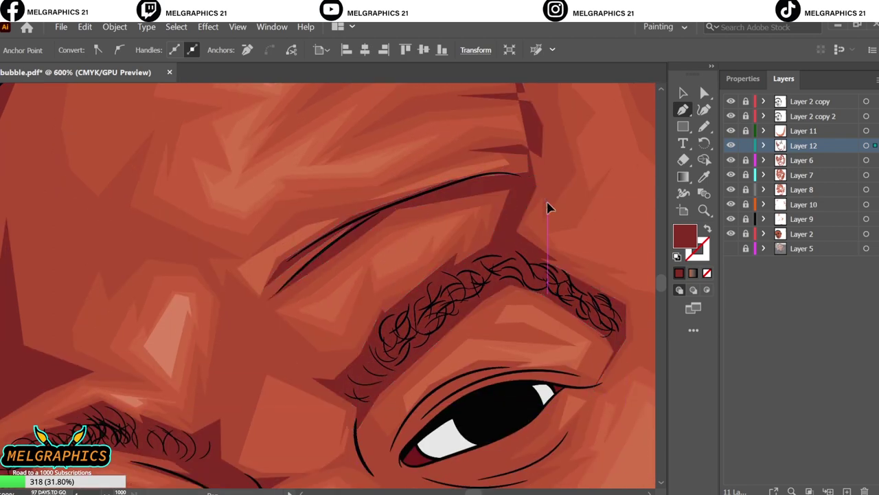
scroll(548, 208, "up", 3)
scroll(555, 183, "up", 3)
Select the forehead crease shadow to check it, then deselect and fit the artboard
key("v")
left_click(491, 133)
left_click(608, 123)
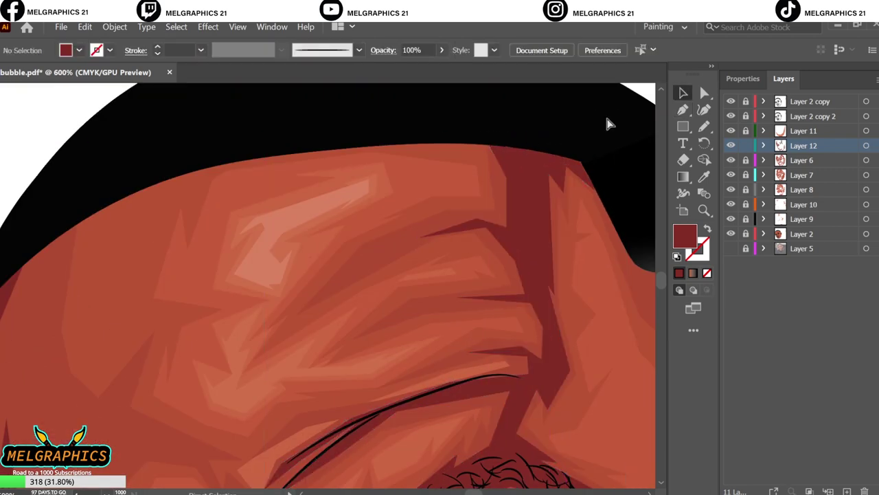
key("ctrl+0")
Select the shadow shapes and review their dark-red fill colour settings
left_click(866, 146)
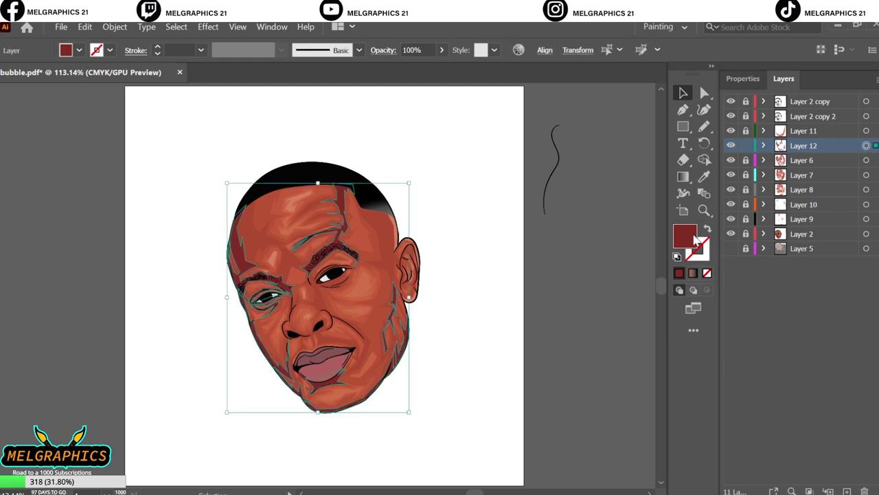
double_click(685, 236)
key("Escape")
left_click(515, 339)
Draw dark-red shadows above and under the eye on the right
key("p")
scroll(342, 261, "up", 4)
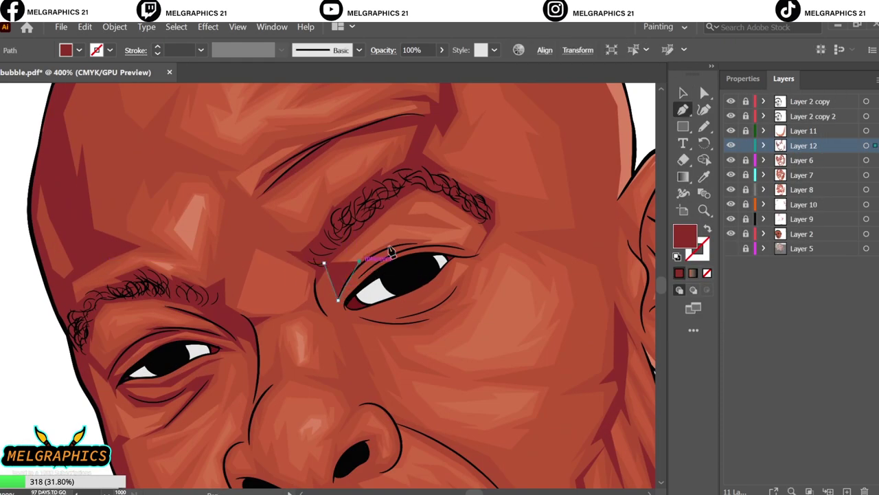
left_click(388, 246)
left_click(436, 244)
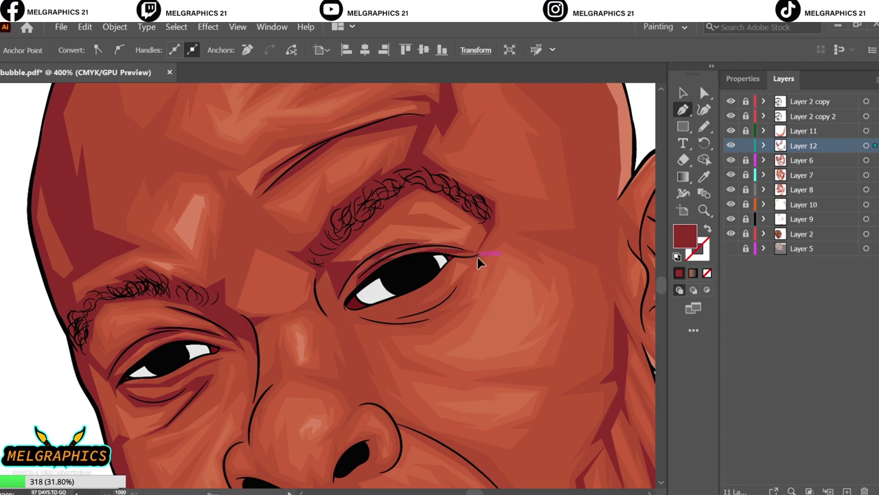
left_click(411, 310)
left_click(432, 305)
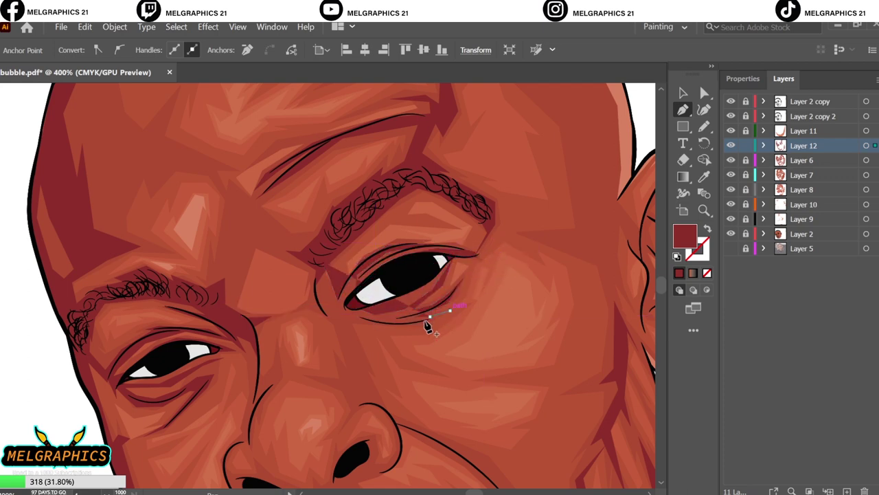
left_click_drag(351, 318, 346, 326)
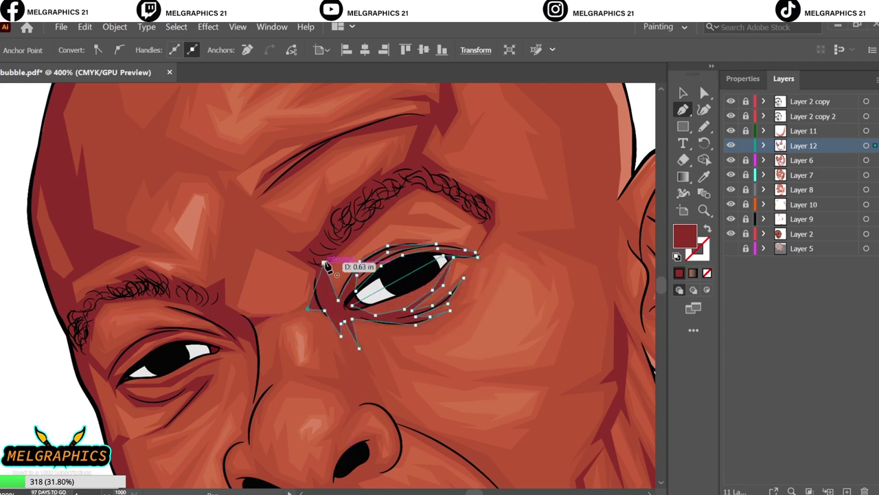
key("v")
key("ctrl+shift+a")
key("ctrl+0")
Start a nostril shadow, curving it under and along the left nostril
key("p")
scroll(357, 316, "up", 5)
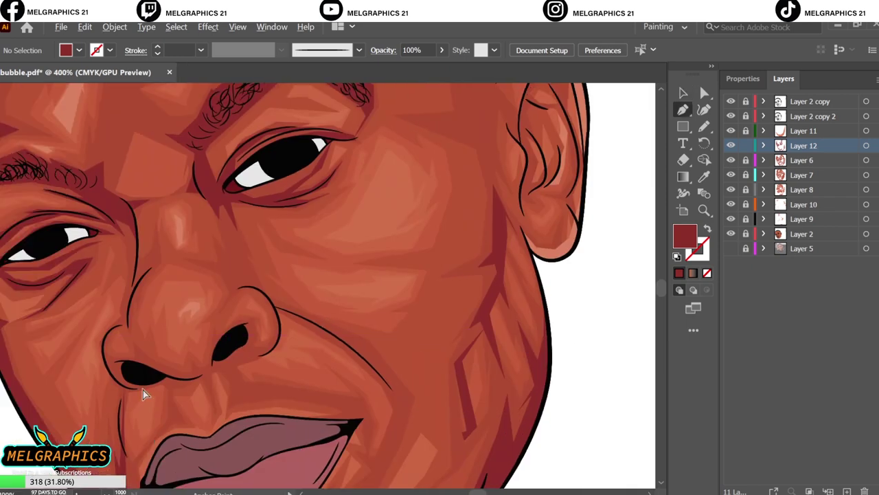
scroll(183, 343, "up", 3)
left_click(165, 320)
left_click_drag(101, 363, 133, 398)
left_click_drag(312, 377, 329, 369)
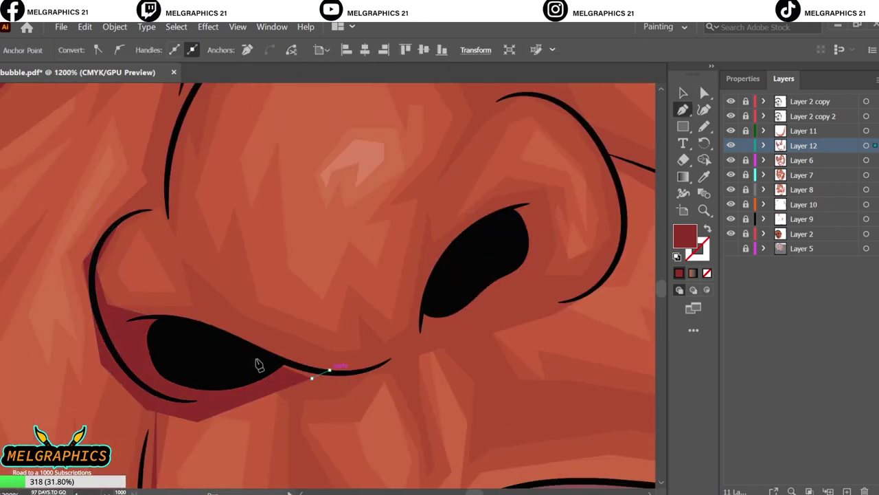
Carry the nostril shadow around the right nostril and close the shape
left_click(412, 336)
left_click(428, 253)
left_click_drag(434, 277, 521, 213)
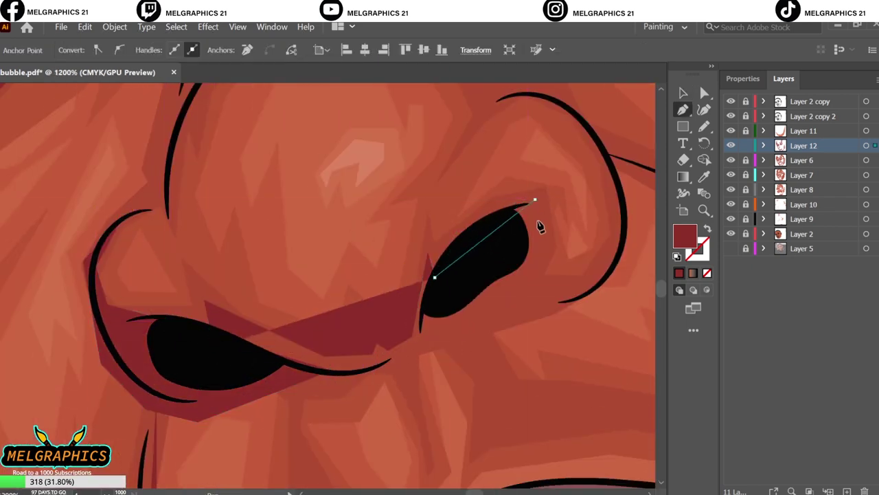
left_click(534, 200)
left_click(623, 247)
left_click(482, 336)
left_click(215, 348)
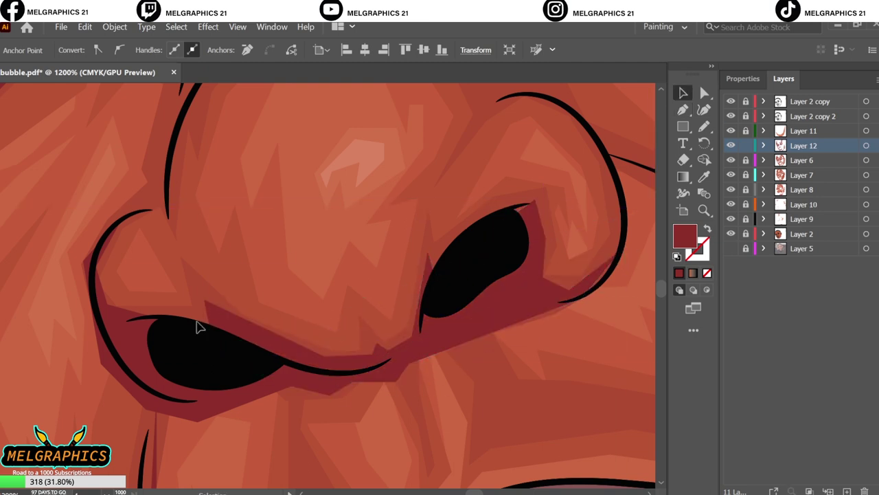
Add a curved shadow along the side of the nose
scroll(196, 323, "up", 5)
left_click_drag(183, 287, 248, 215)
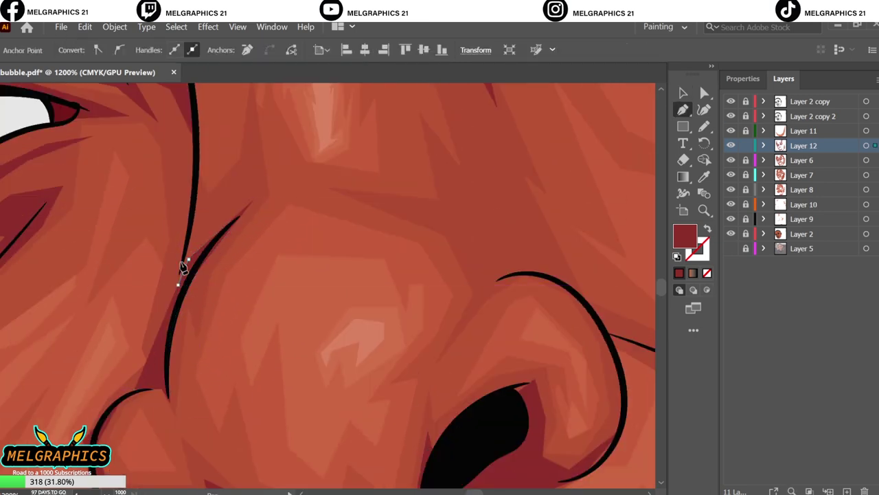
left_click(139, 384)
key("ctrl+0")
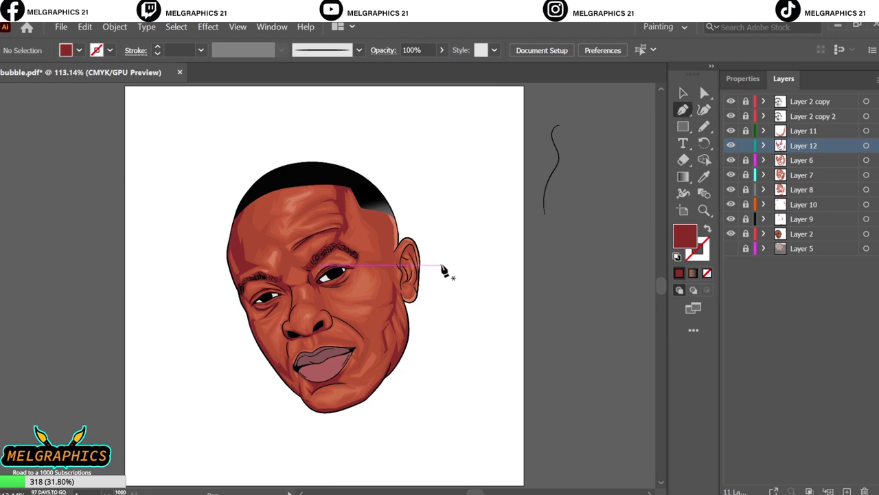
scroll(443, 268, "up", 5)
Draw a curved shadow shape inside the ear
left_click(295, 269)
left_click(294, 328)
left_click(326, 338)
mouse_move(300, 267)
left_mouse_down()
mouse_move(296, 276)
mouse_move(302, 270)
left_mouse_up()
Add dark-red shadows in the upper ear and earlobe, then deselect
left_click(300, 252)
left_click(326, 200)
left_click(356, 196)
left_click(368, 220)
left_click(362, 287)
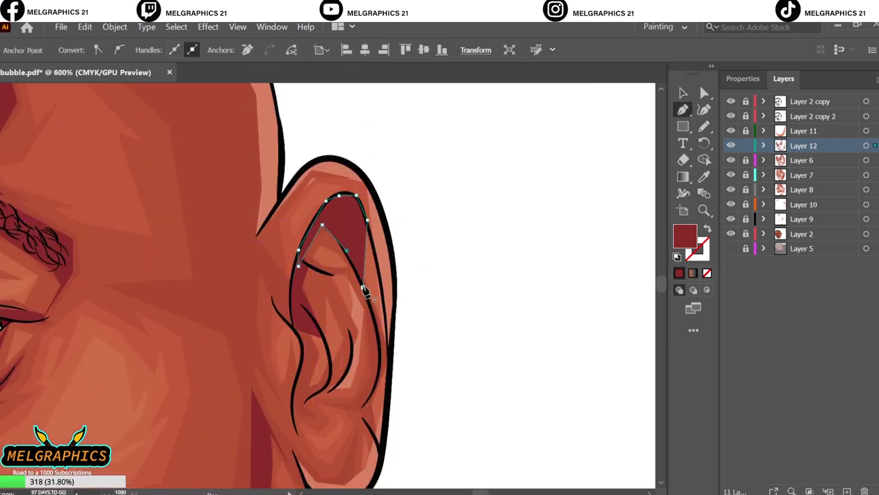
scroll(365, 292, "down", 2)
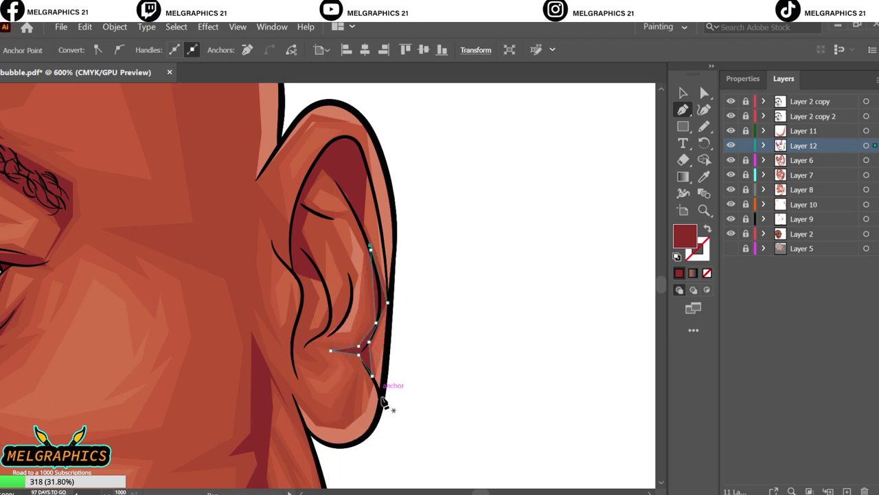
left_click_drag(313, 434, 315, 437)
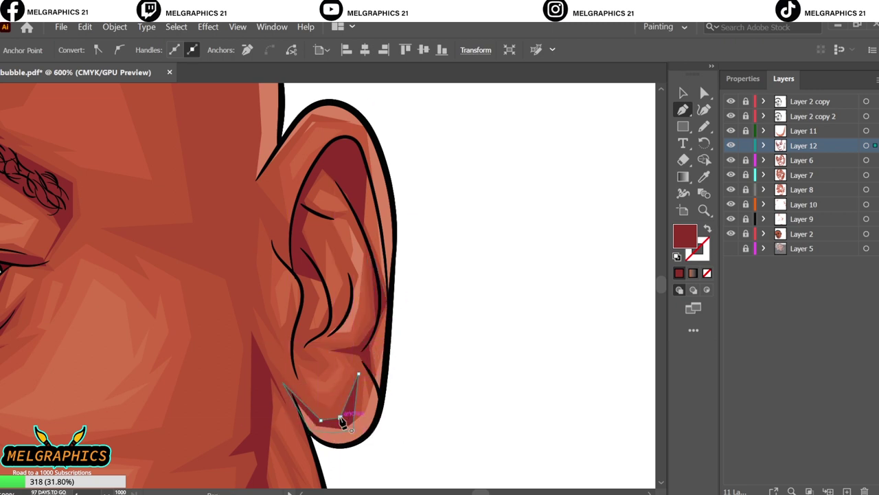
key("v")
left_click(536, 243)
key("ctrl+0")
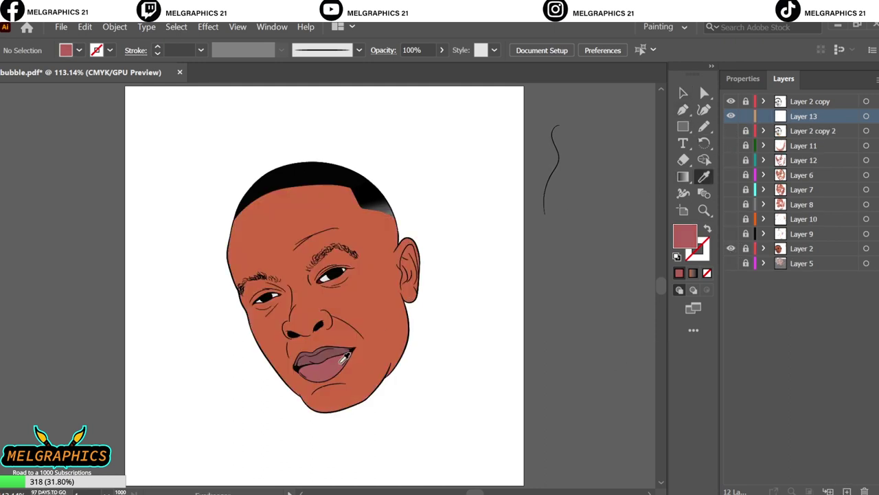
Set a lighter pink fill and draw a highlight shape on the lower lip
double_click(684, 236)
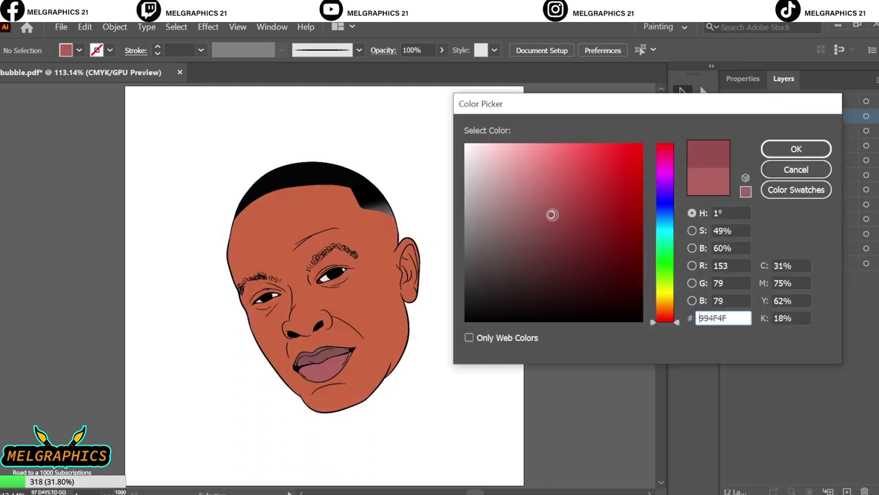
left_click(796, 149)
scroll(367, 344, "up", 5)
left_click(364, 338)
left_click(403, 338)
left_click(448, 327)
left_click(384, 424)
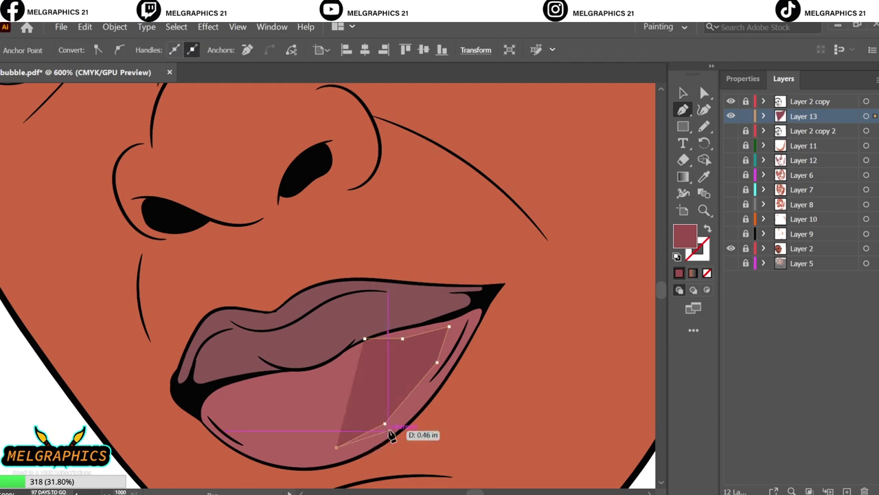
left_click(482, 309)
key("Escape")
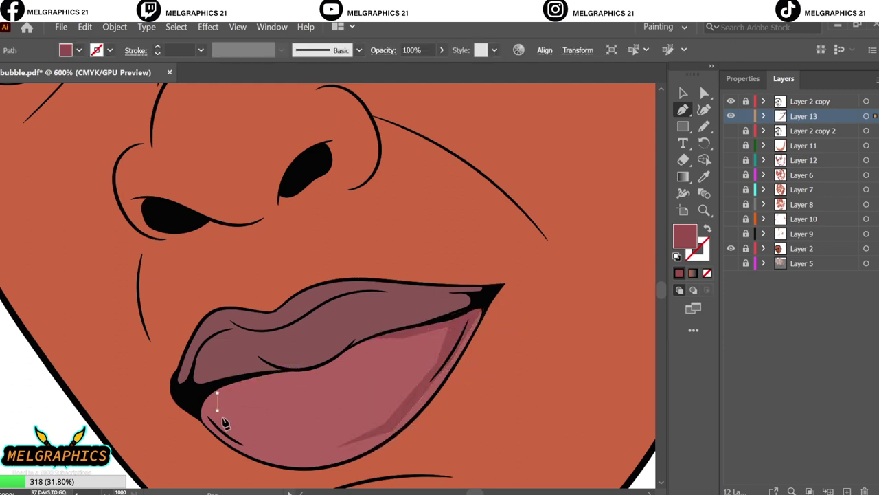
Draw a closed shadow shape along the lower lip's left edge
left_click(316, 451)
left_click(274, 456)
left_click(246, 435)
left_click(217, 411)
left_click(221, 382)
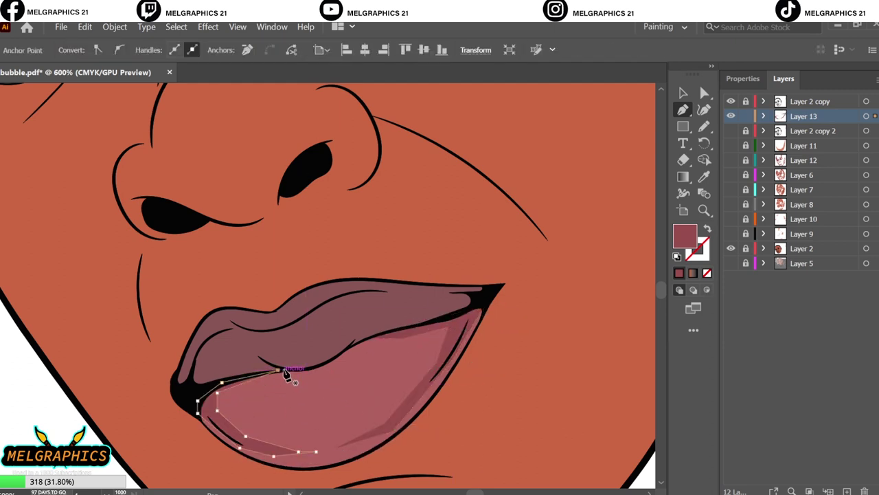
left_click(283, 371)
key("v")
left_click(601, 276)
Pick a darker shadow fill and outline the left part of the upper-lip shadow
double_click(687, 236)
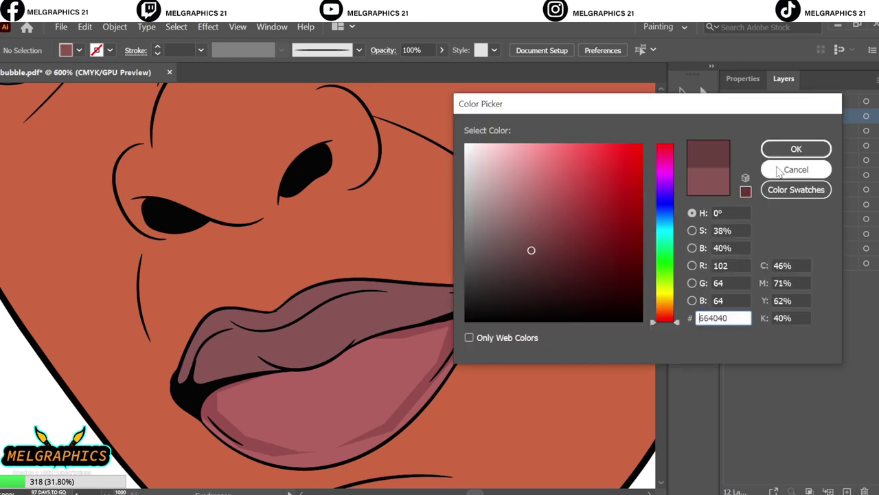
left_click(740, 147)
key("p")
left_click(230, 429)
left_click(141, 419)
left_click(145, 340)
left_click(197, 314)
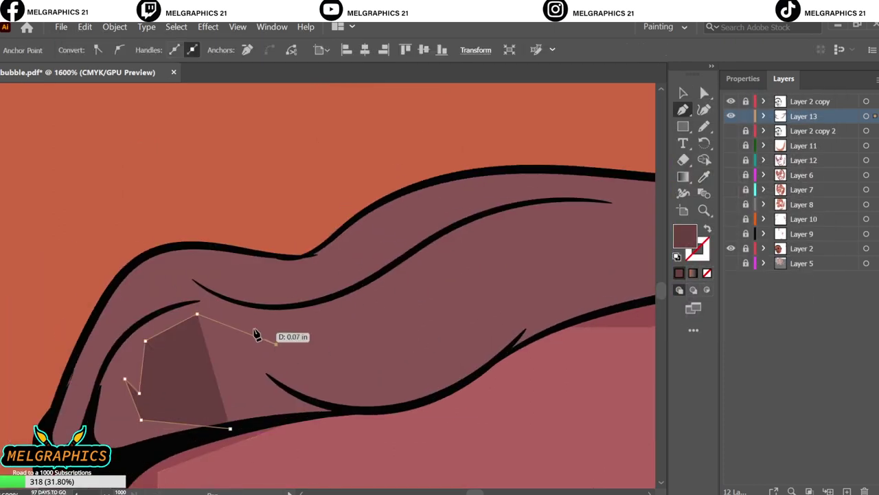
left_click(276, 345)
left_click(200, 294)
left_click(128, 310)
left_click(77, 385)
left_click(149, 259)
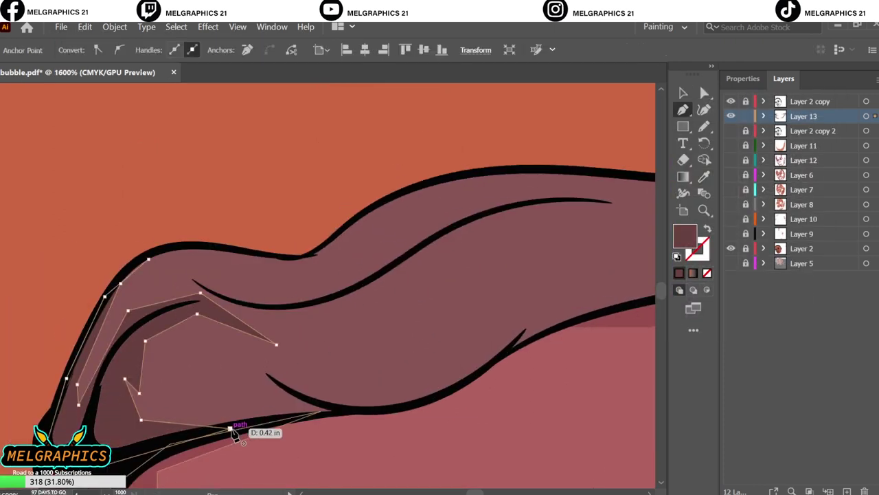
Extend the upper-lip shadow to the lip corner and top edge, then close it
left_click_drag(235, 428, 117, 323)
left_click(204, 328)
left_click(295, 300)
left_click_drag(392, 240, 213, 239)
left_click(199, 228)
left_click(491, 225)
left_click(301, 309)
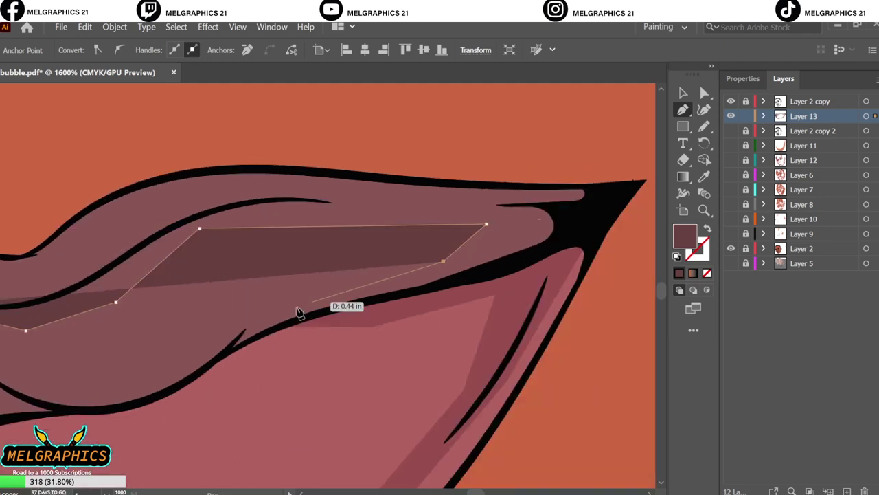
left_click_drag(300, 309, 406, 308)
left_click(269, 399)
left_click(342, 354)
left_click_drag(374, 344, 285, 345)
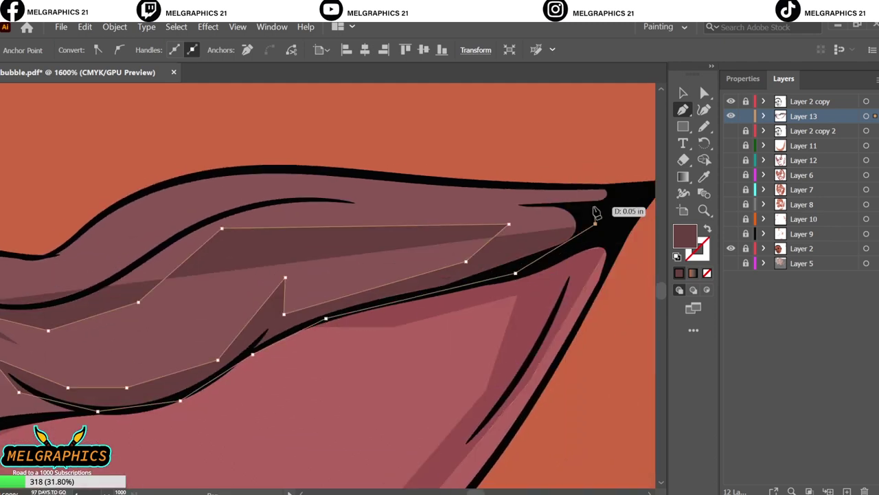
left_click(598, 184)
left_click(465, 196)
left_click(255, 196, "ctrl")
left_click_drag(255, 195, 141, 299)
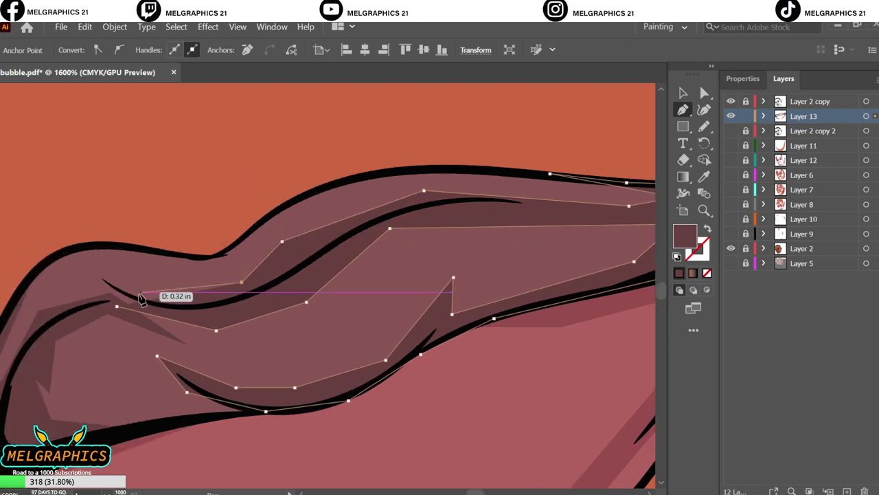
left_click(117, 307)
left_click(476, 276, "ctrl")
Switch to a pinker fill and start a zig-zag crease on the lower lip
key("ctrl+0")
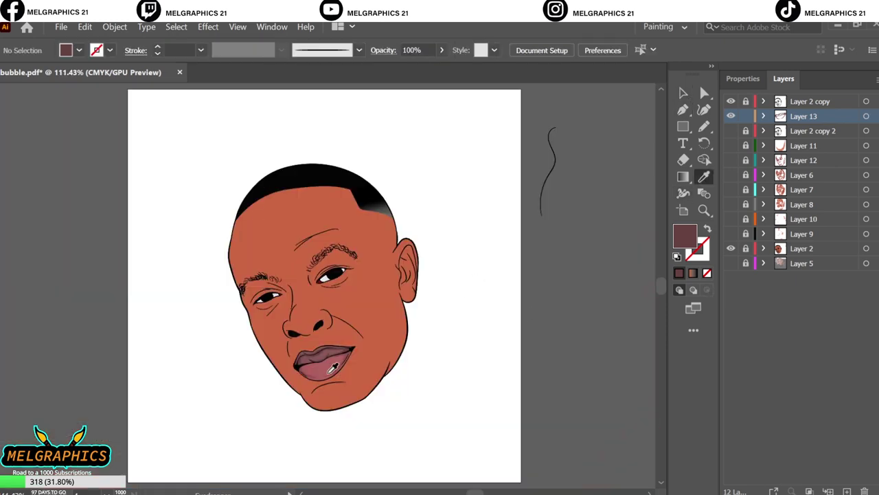
left_click(333, 368)
scroll(332, 367, "up", 5)
key("p")
left_click(139, 235)
left_click(125, 260)
left_click(149, 307)
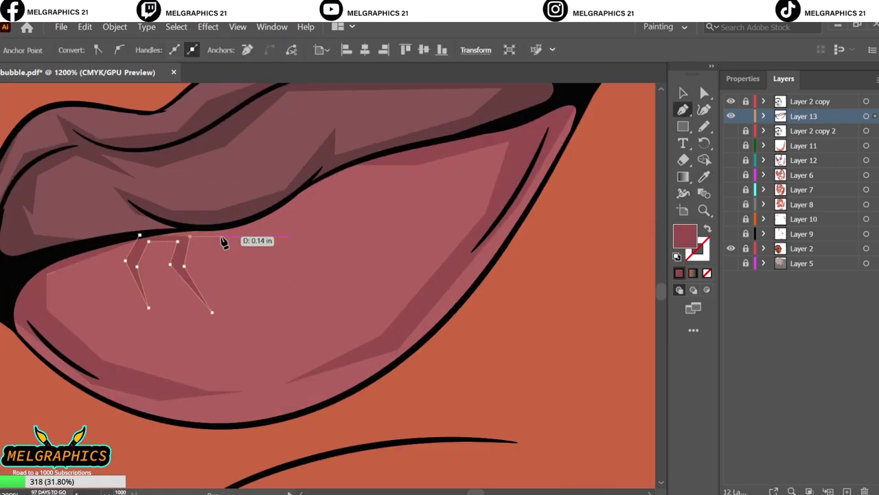
Extend the pink zig-zag creases across the lower lip and close the shape
left_click(249, 226)
left_click(270, 294)
left_click(285, 246)
left_click(320, 258)
left_click(355, 249)
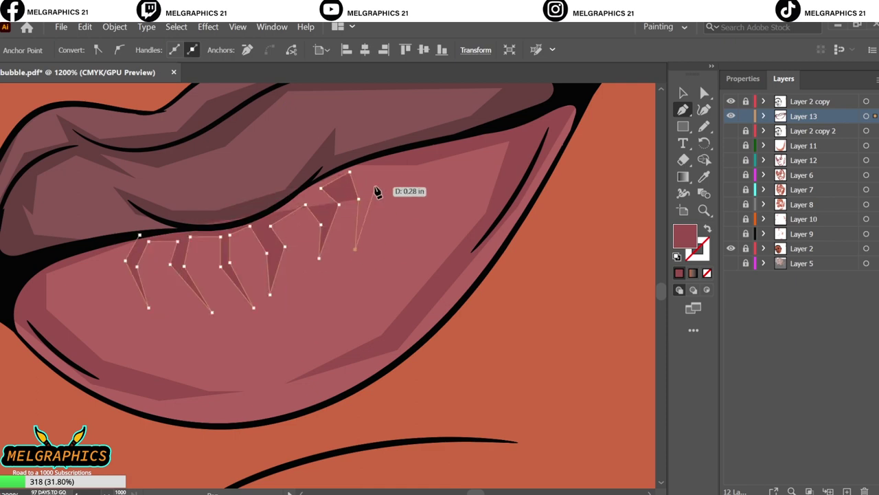
left_click(366, 159)
left_click(304, 196)
key("ctrl+a")
key("ctrl+0")
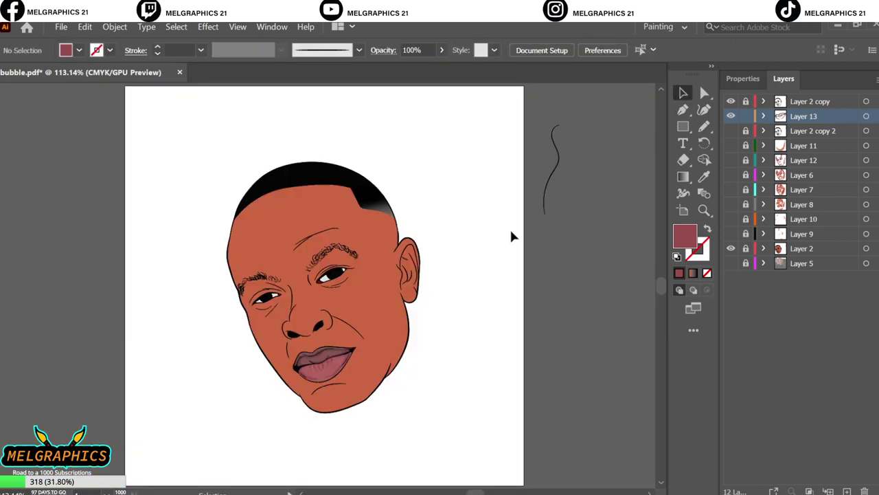
scroll(454, 329, "up", 5)
Set a purple fill and draw a tint shape over the eye whites
key("i")
double_click(685, 236)
left_click(741, 147)
key("p")
left_click(257, 327)
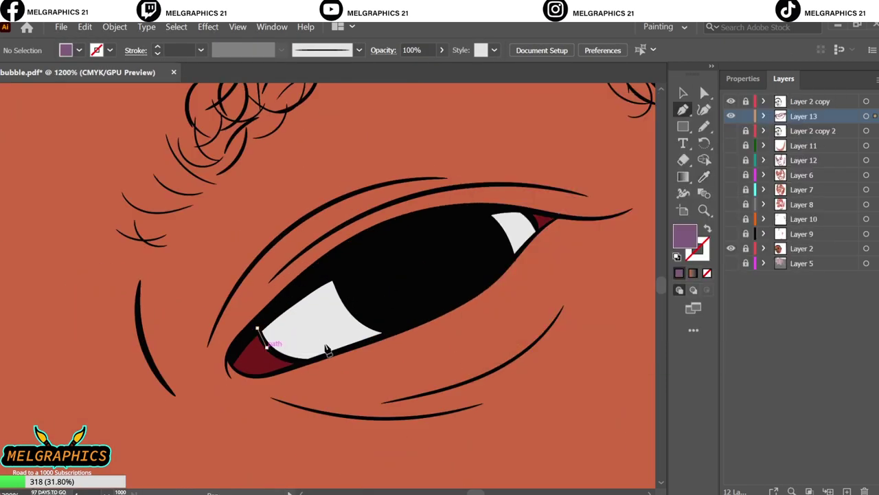
left_click(375, 246)
left_click(414, 263)
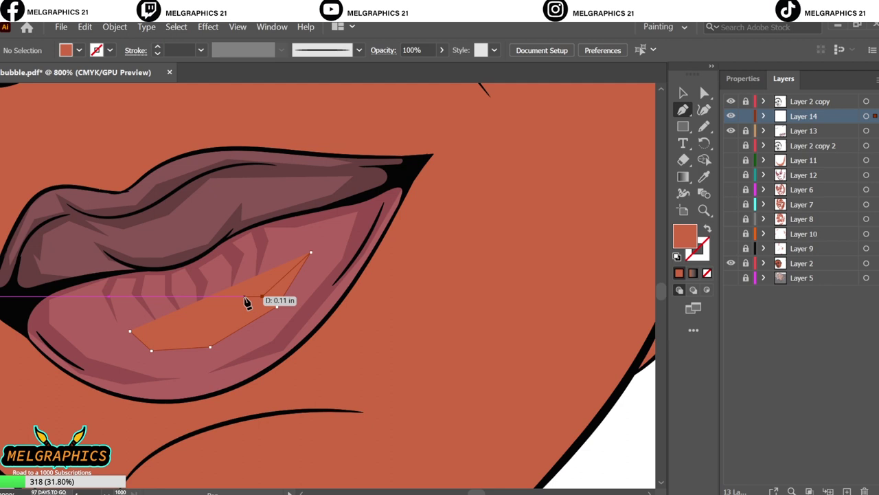
Draw a lip-pink highlight on the lower lip, show Layers 6–10, and add Layer 15
left_click(245, 289)
left_click(232, 310)
left_click(204, 325)
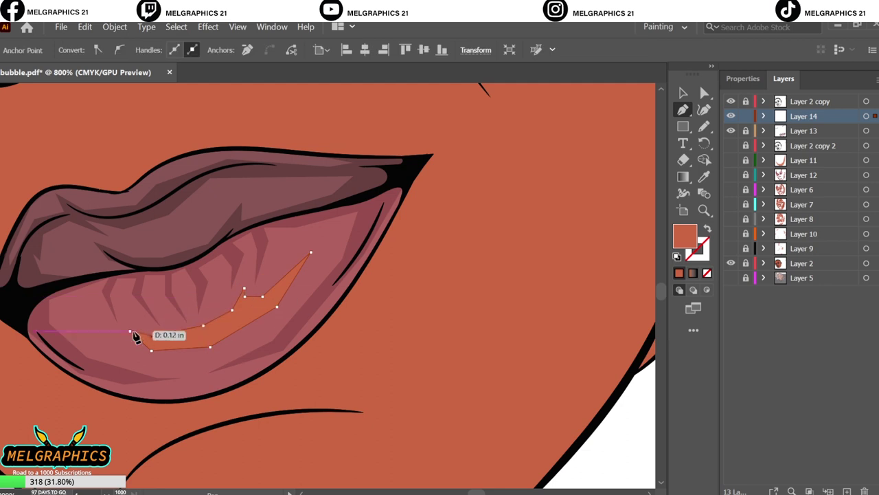
left_click(330, 256)
left_click(85, 27)
left_click(343, 258)
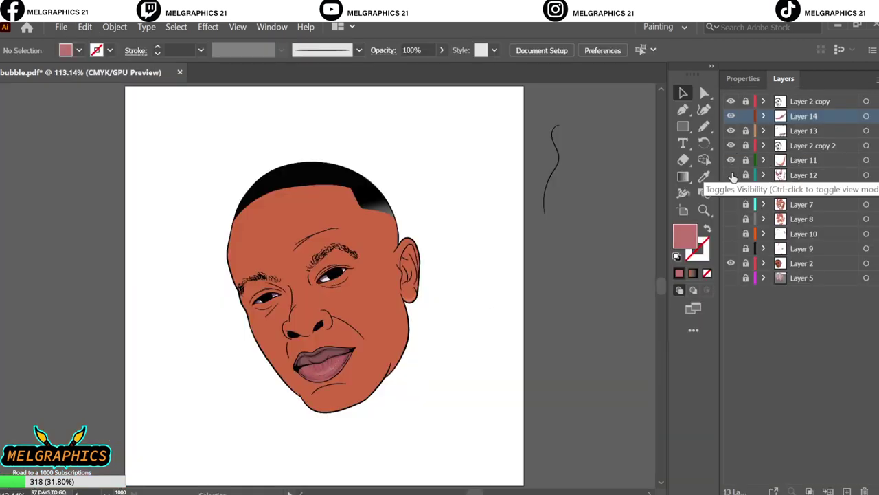
left_click_drag(732, 177, 730, 235)
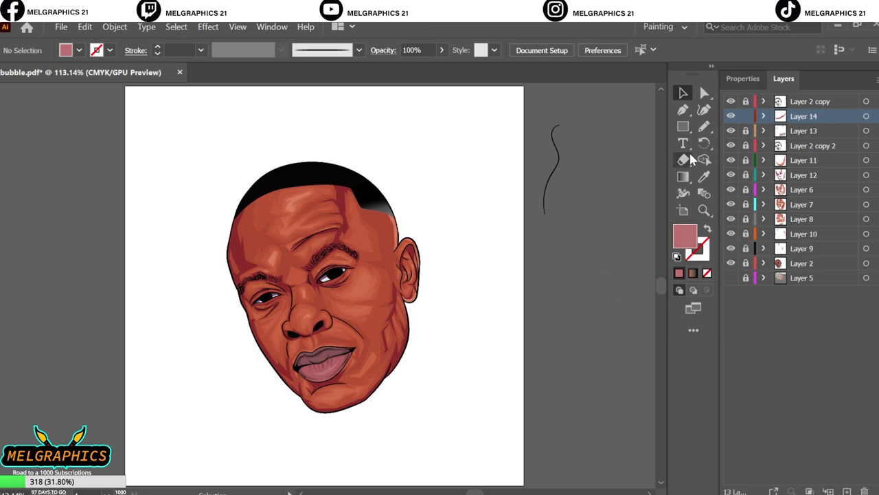
key("ctrl+l")
Reverse the eye highlight's linear gradient and set its end stop to teal
scroll(347, 268, "up", 6)
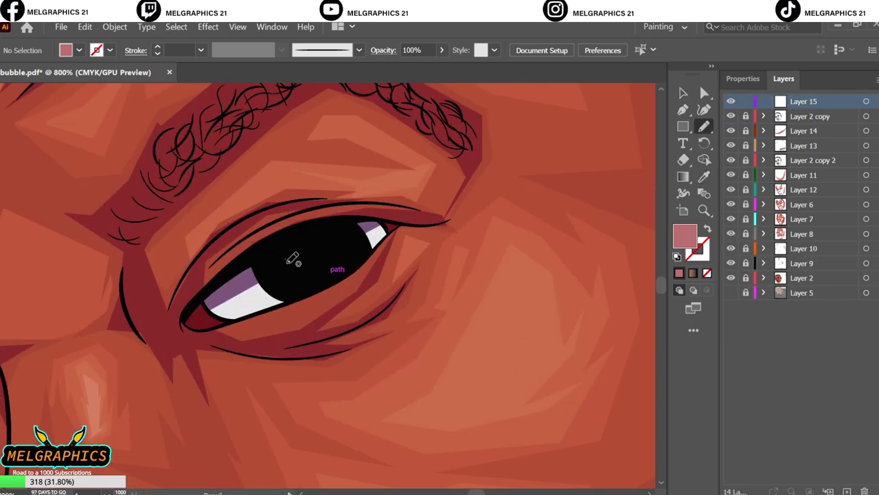
scroll(321, 378, "down", 2)
scroll(190, 387, "down", 2)
scroll(190, 386, "down", 2)
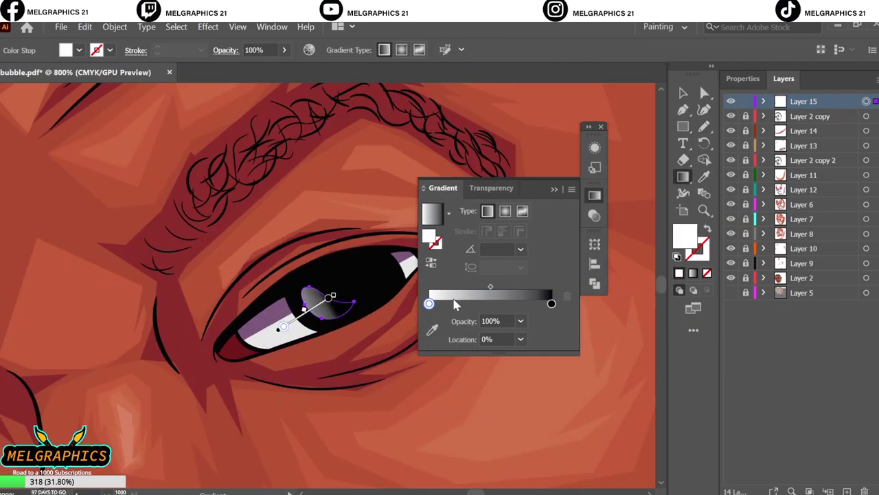
left_click_drag(305, 316, 352, 285)
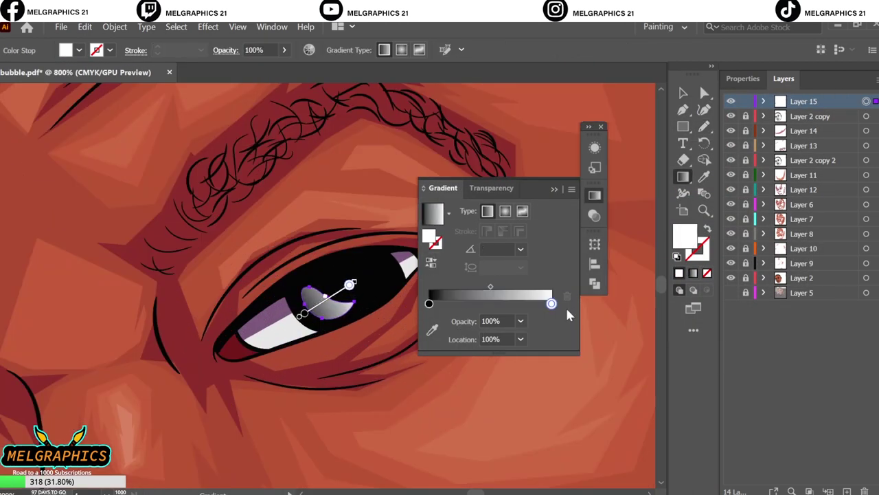
double_click(551, 303)
left_click_drag(435, 408, 462, 412)
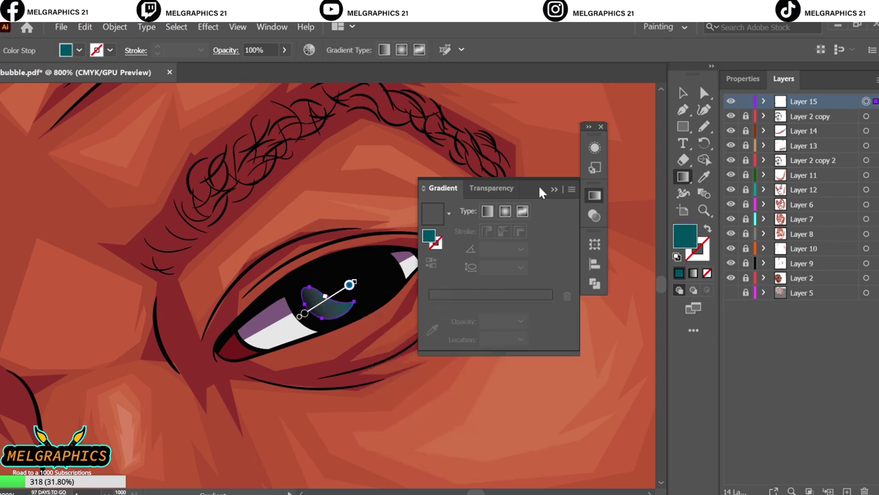
left_click(410, 410)
Fit the artboard in view and deselect the finished eye highlights
scroll(410, 410, "up", 3)
scroll(362, 320, "down", 4)
left_click(222, 408)
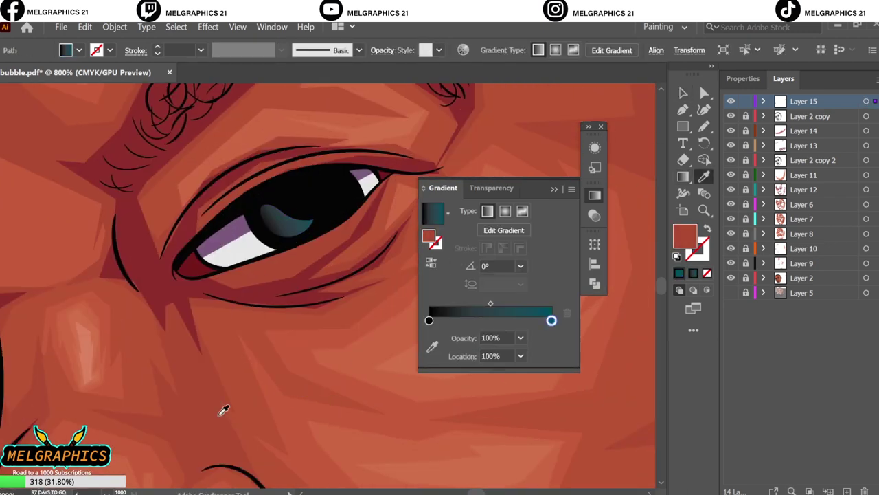
key("ctrl+0")
left_click(538, 282)
scroll(538, 282, "down", 1)
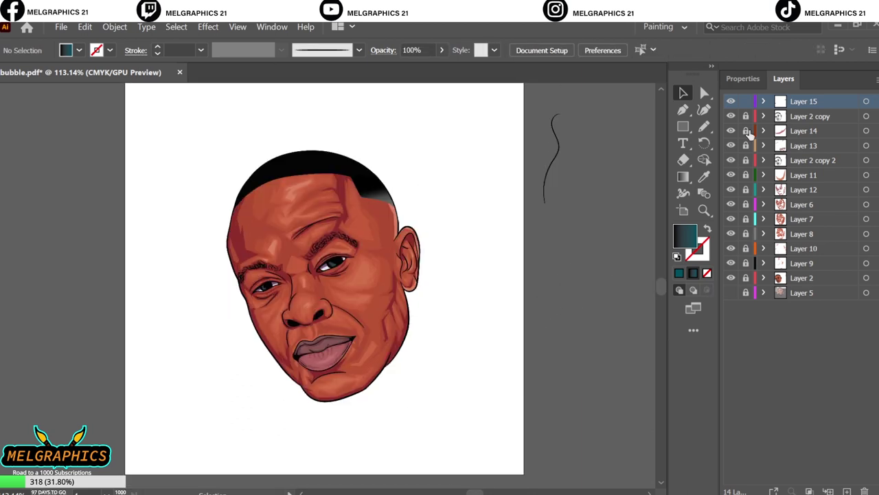
Lock Layer 2 copy, add Layer 16 above Layer 5, and draw an orange background rectangle
left_click(866, 116)
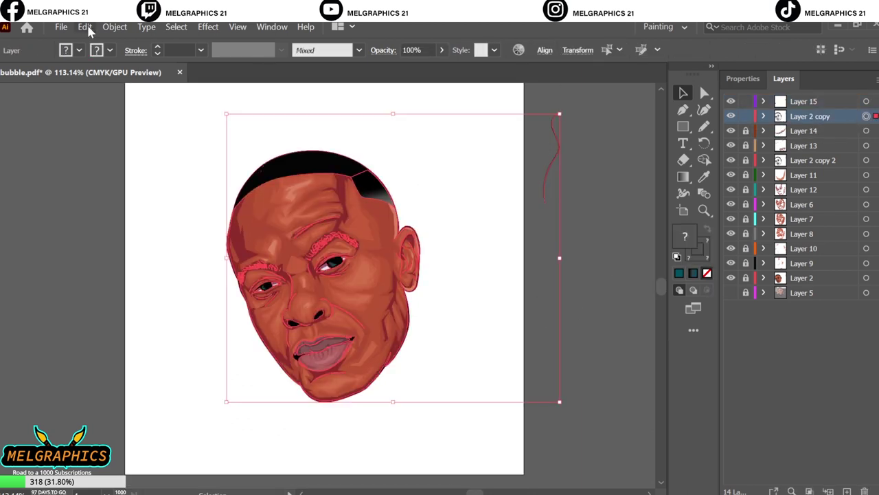
left_click(745, 116)
left_click(801, 292)
left_click(847, 490)
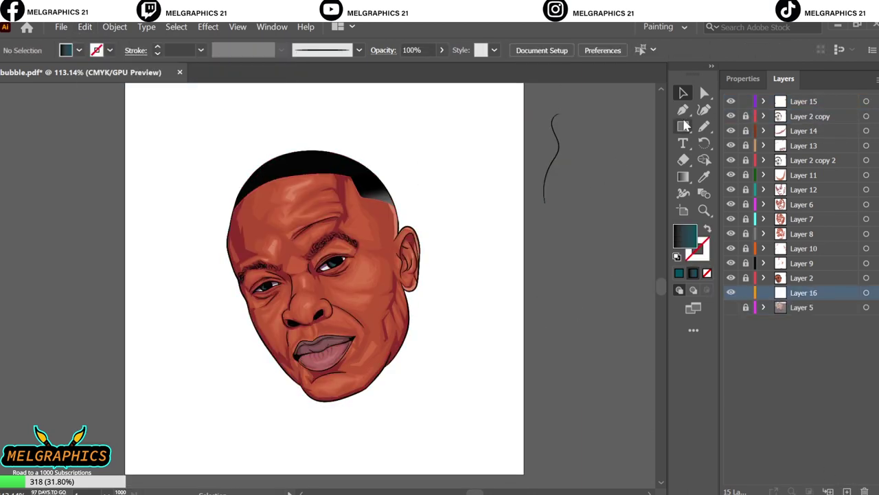
left_click_drag(438, 420, 524, 481)
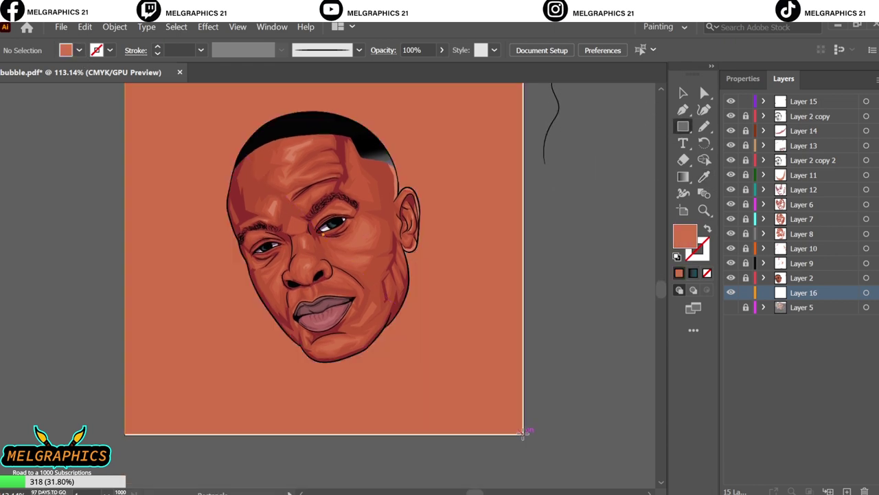
Paste the face and give it a black Offset Path outline of 0.1389 in
key("v")
left_click(85, 26)
left_click(145, 147)
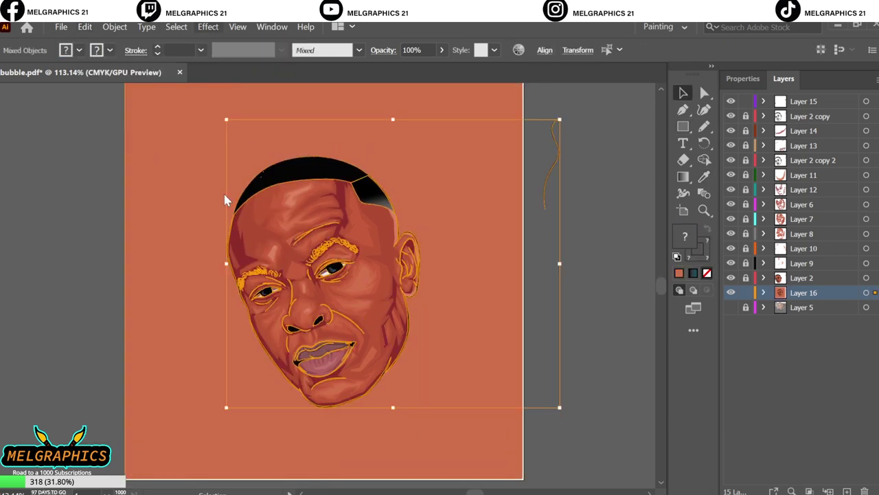
left_click(209, 26)
left_click(378, 165)
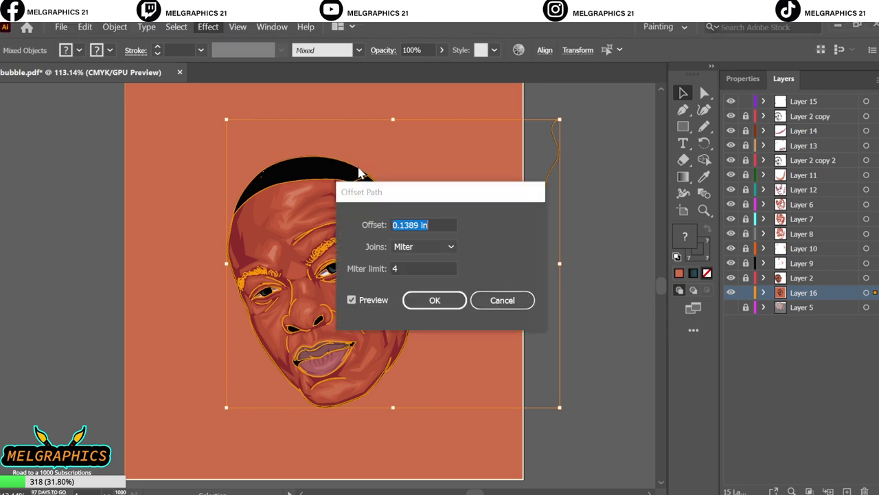
left_click(435, 299)
left_click(613, 175)
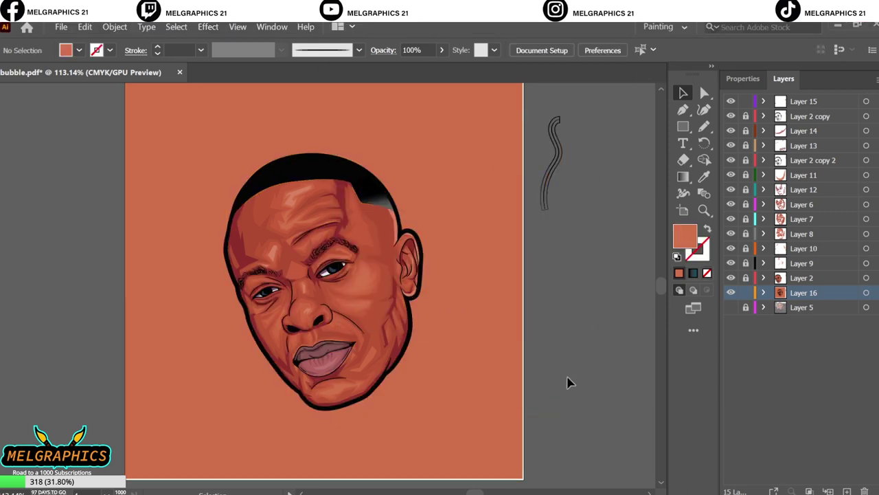